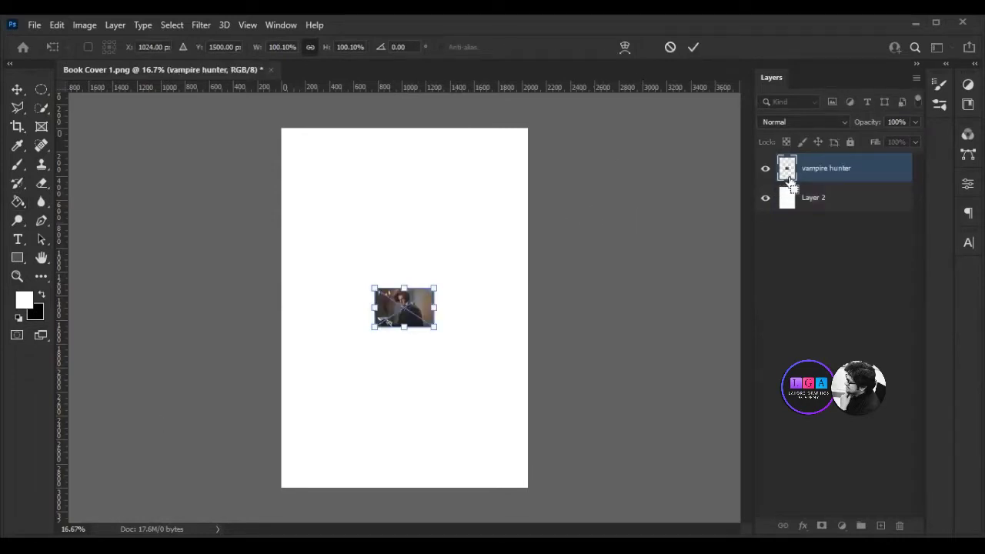
Scale the placed vampire hunter photo up to about 398% across the cover and commit it.
mouse_move(256, 46)
left_mouse_down()
mouse_move(330, 68)
mouse_move(472, 83)
left_mouse_up()
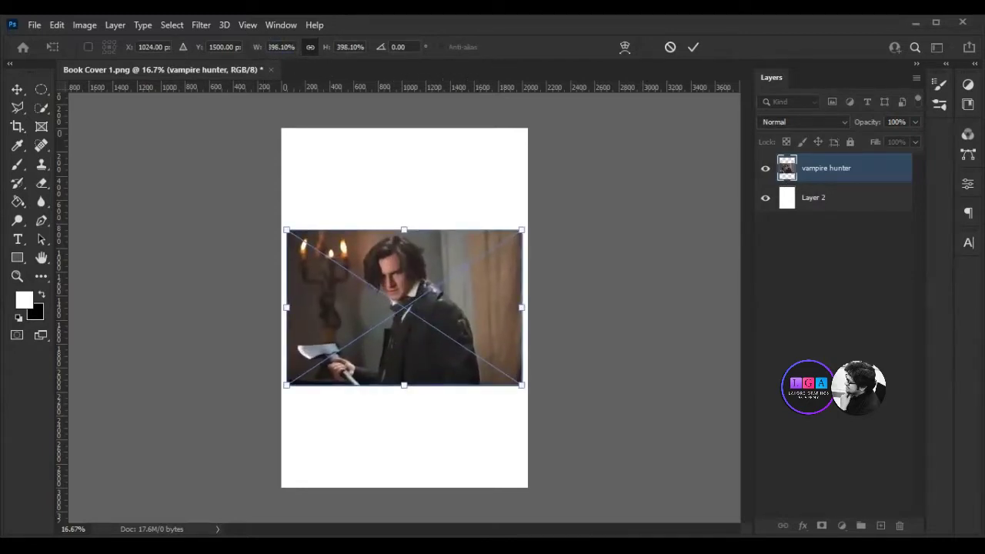
left_click(694, 49)
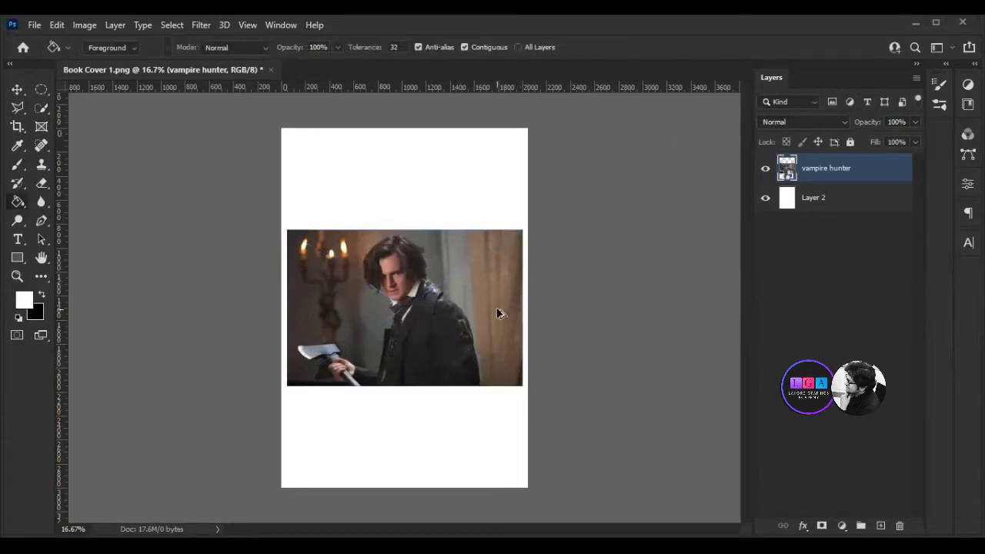
Resize the canvas to 2000 × 3000 pixels, accepting the clipping warning.
key("ctrl+alt+c")
left_click_drag(665, 125, 549, 103)
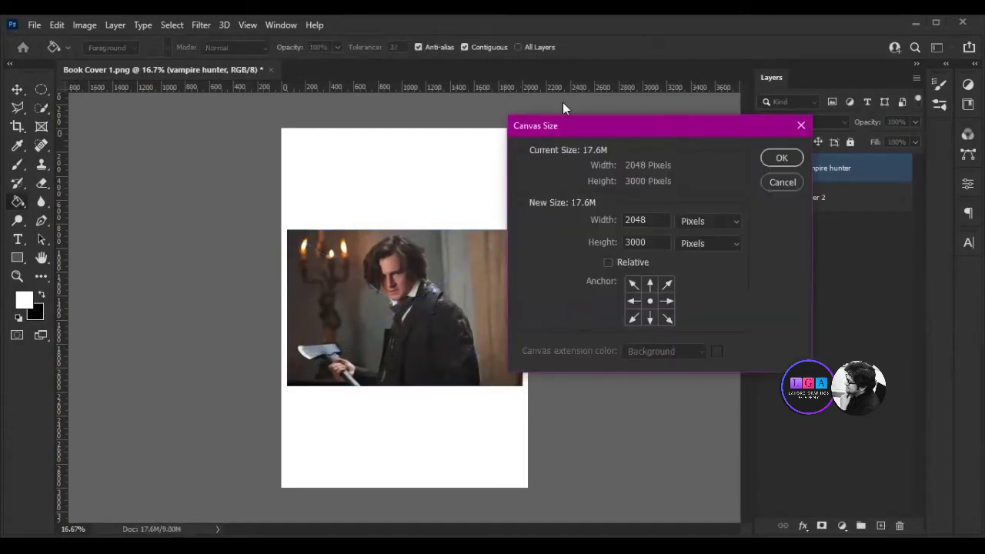
mouse_move(541, 221)
left_mouse_down()
mouse_move(505, 220)
mouse_move(538, 199)
left_mouse_up()
type("00")
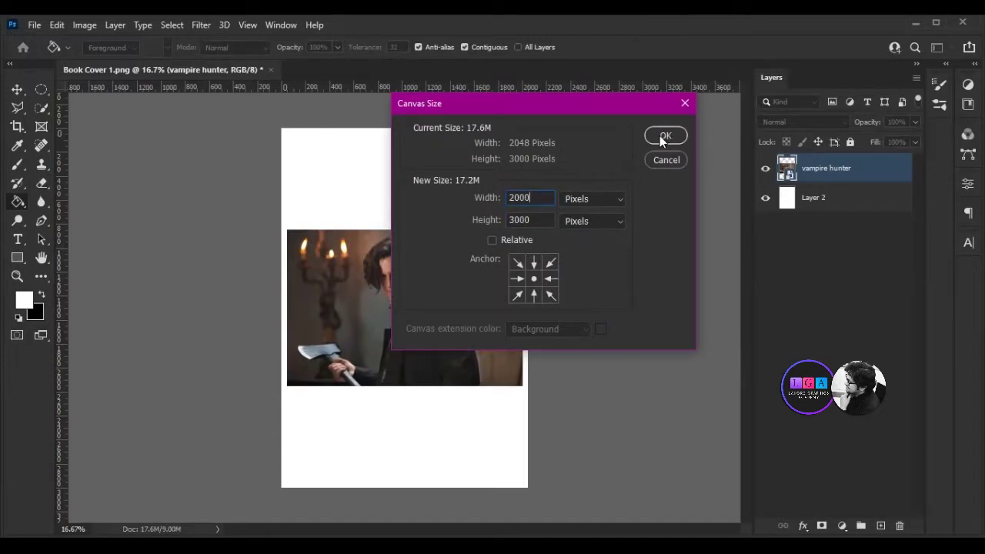
key("Tab")
left_click(683, 134)
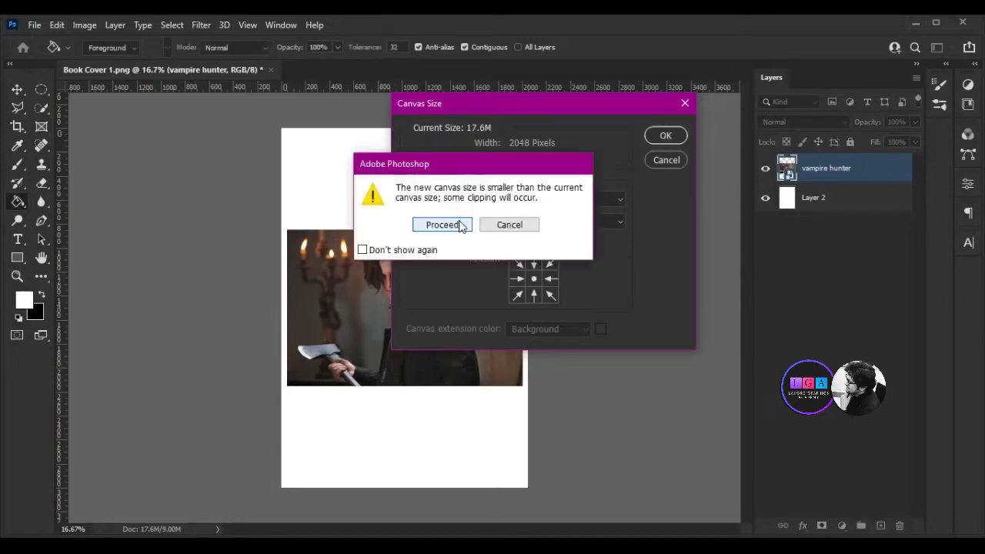
left_click(443, 225)
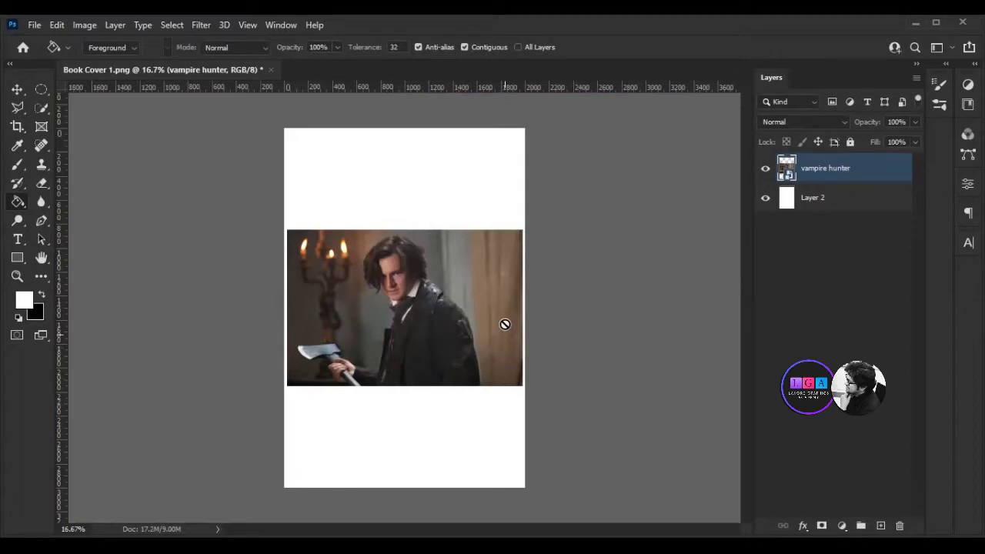
scroll(444, 426, "up", 3)
Use Select > Subject to select the man and his axe.
left_click_drag(428, 300, 448, 365)
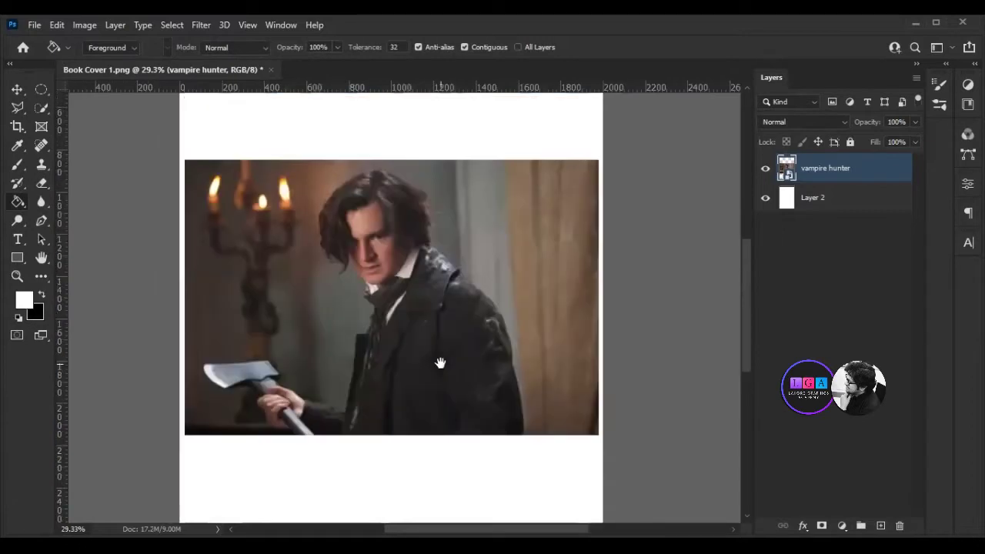
scroll(451, 368, "down", 2)
scroll(452, 368, "down", 2)
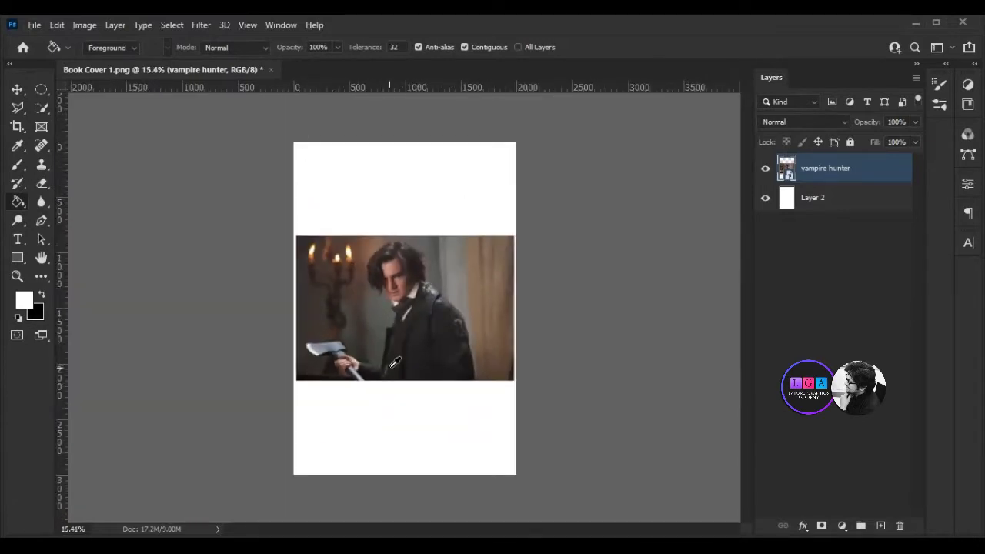
scroll(392, 323, "up", 2)
scroll(396, 325, "up", 2)
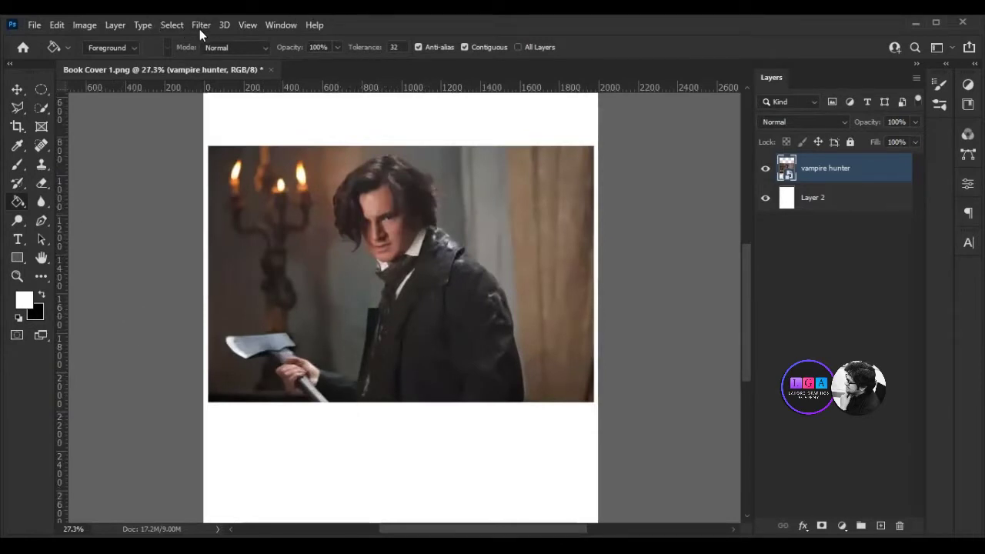
left_click(172, 25)
left_click(185, 193)
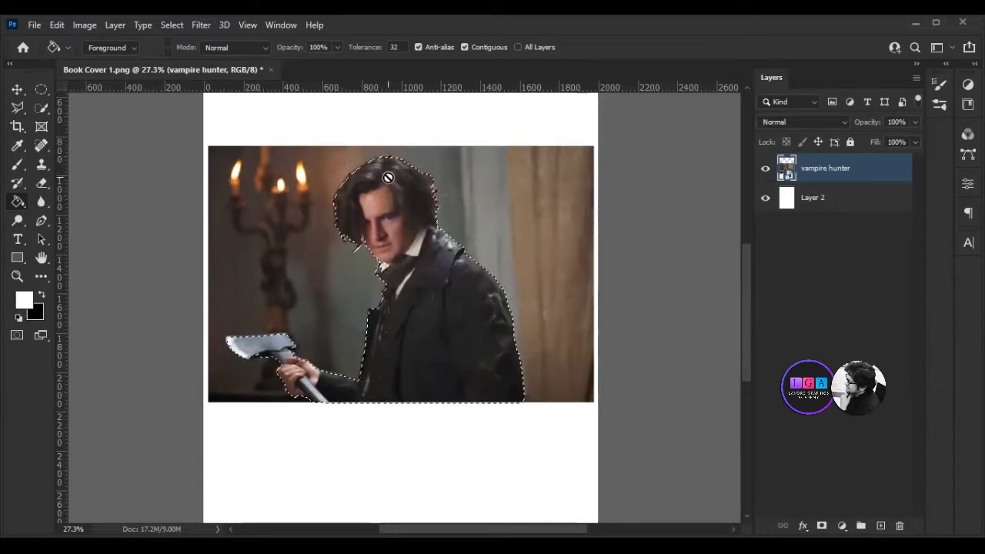
Inspect the subject selection's edges across the photo, then deselect.
scroll(312, 382, "up", 1)
scroll(313, 382, "up", 1)
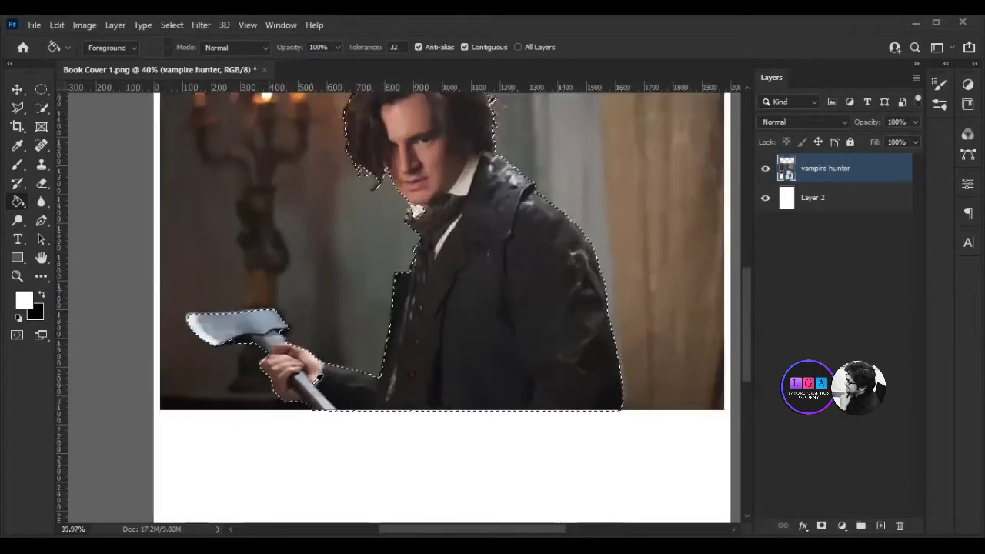
scroll(313, 383, "up", 1)
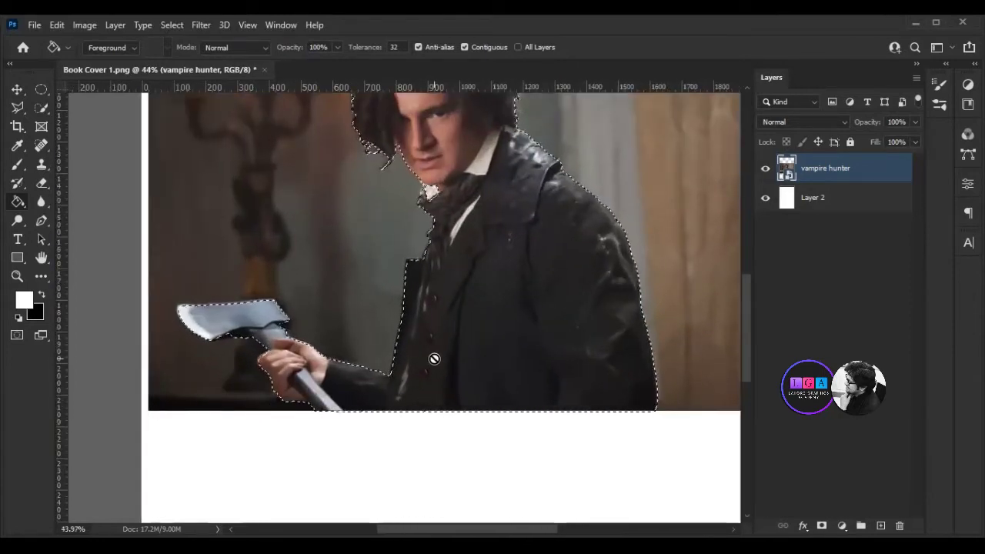
left_click_drag(424, 344, 413, 416)
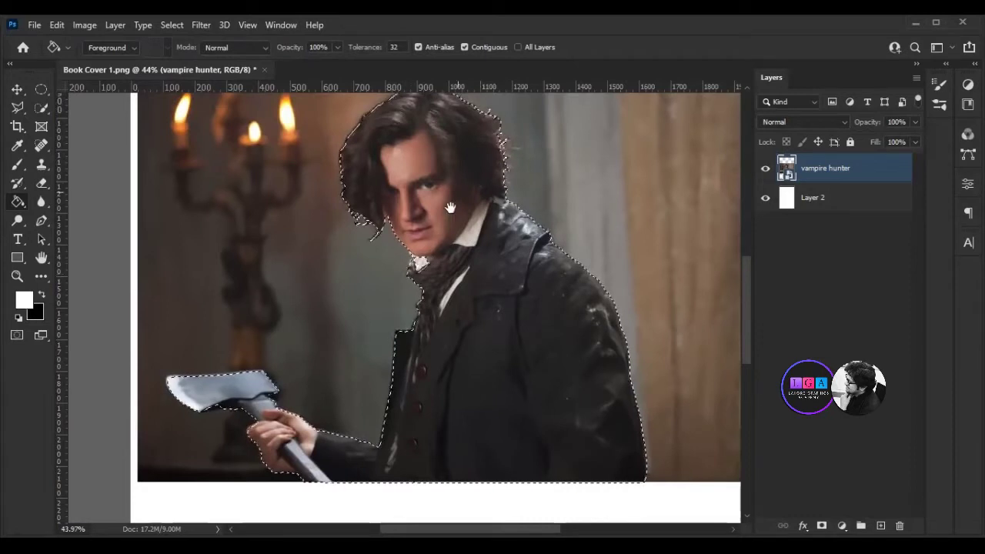
scroll(446, 233, "up", 3)
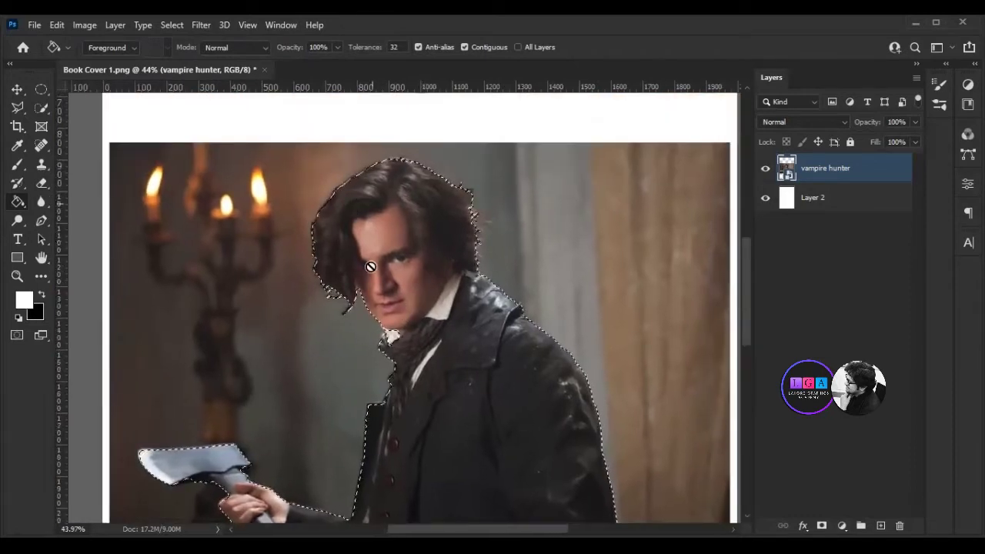
scroll(373, 231, "down", 5)
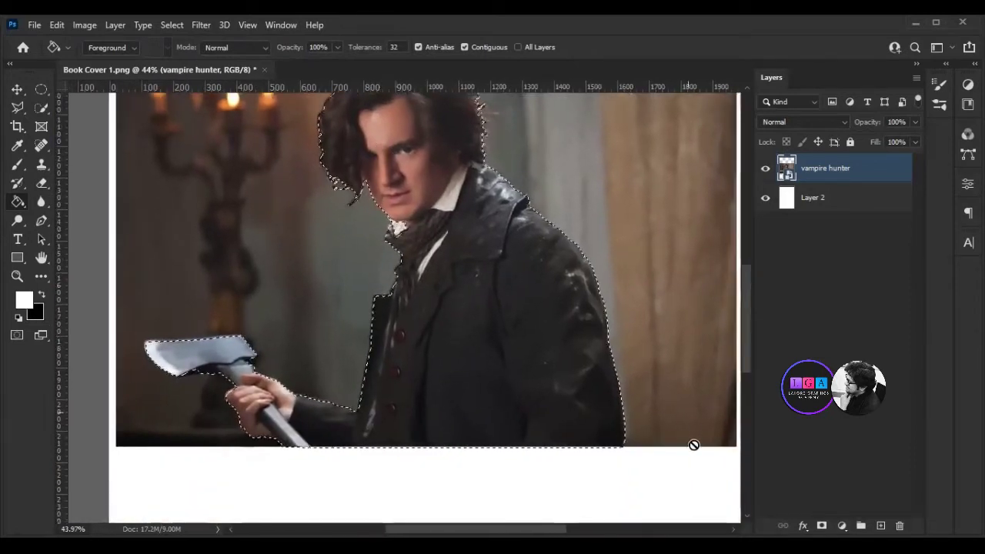
key("ctrl+d")
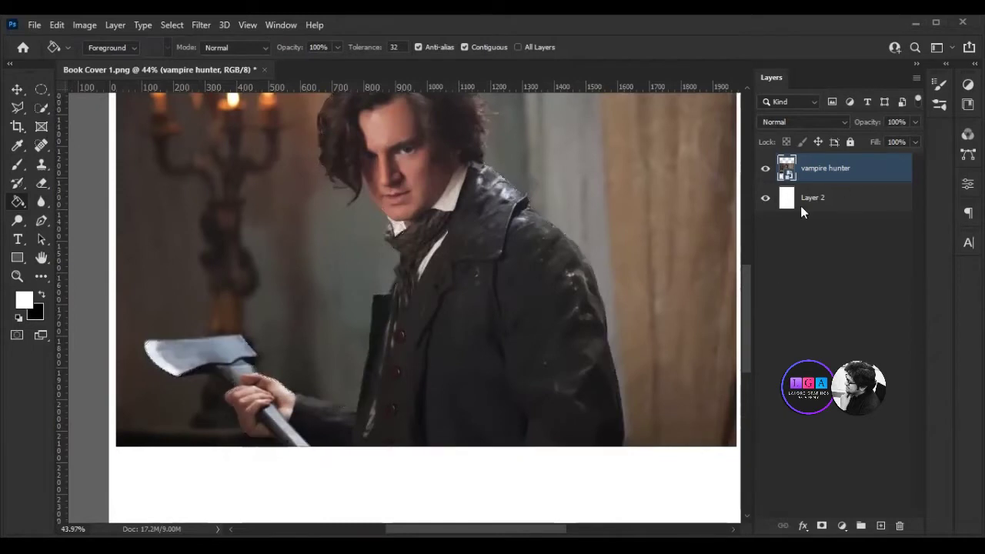
Reload the man's selection and add a layer mask hiding the candlelit background.
left_click(788, 168, "ctrl")
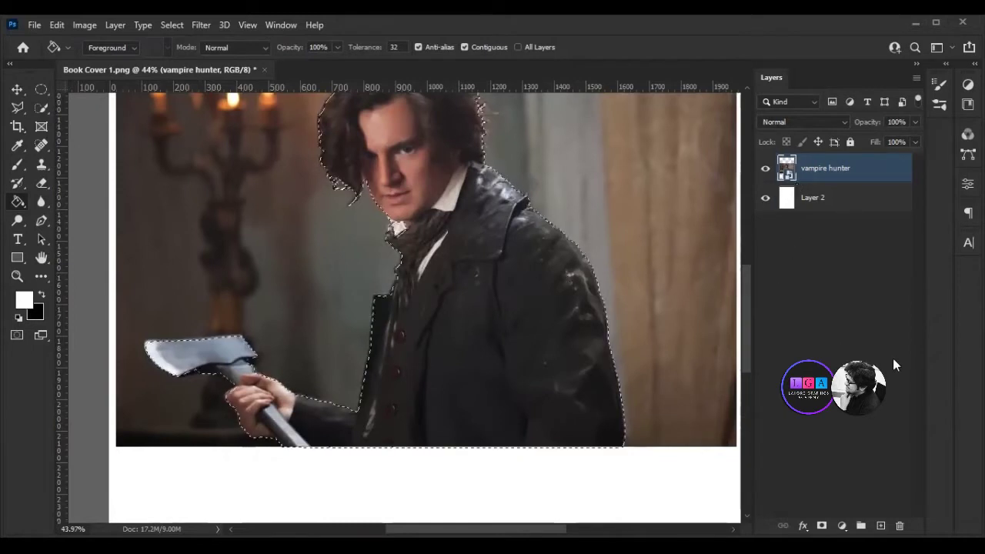
left_click(822, 526)
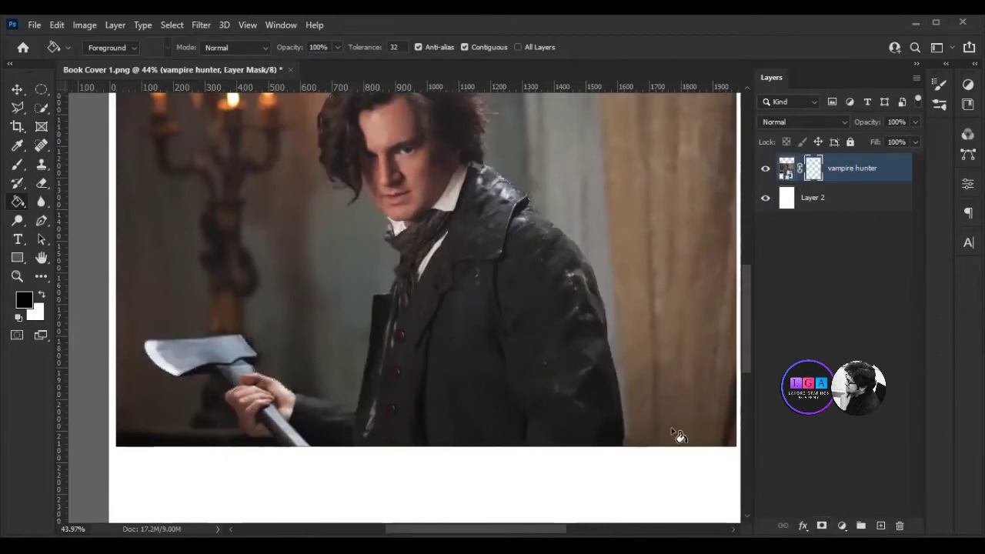
left_click_drag(516, 300, 499, 375)
key("x")
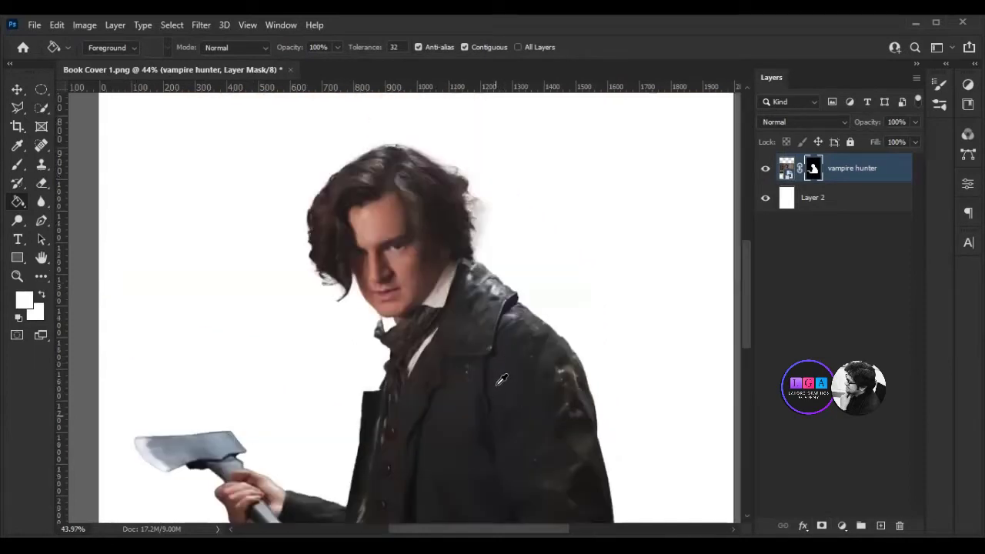
Move the masked man higher on the cover and add a new empty layer.
key("v")
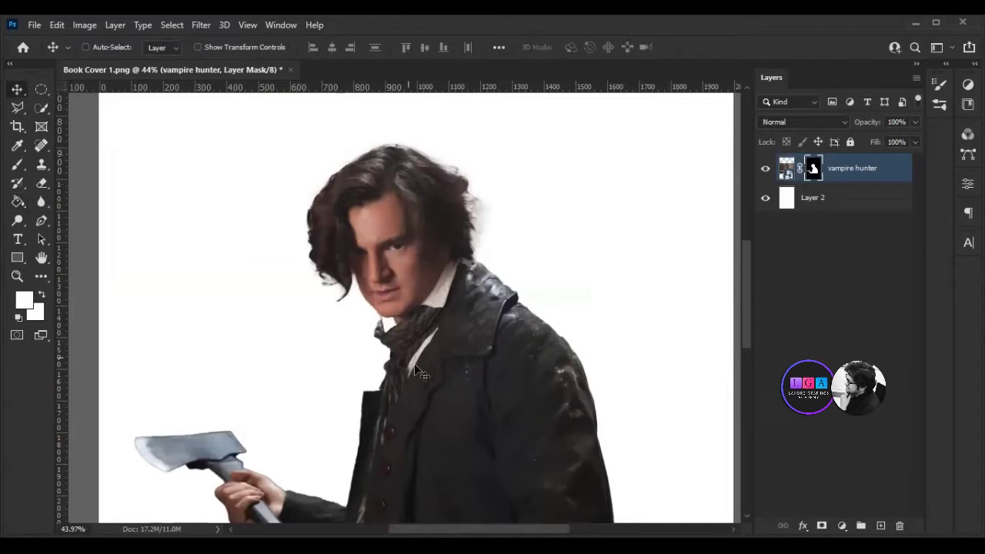
left_click_drag(420, 373, 429, 285)
scroll(416, 375, "up", 3)
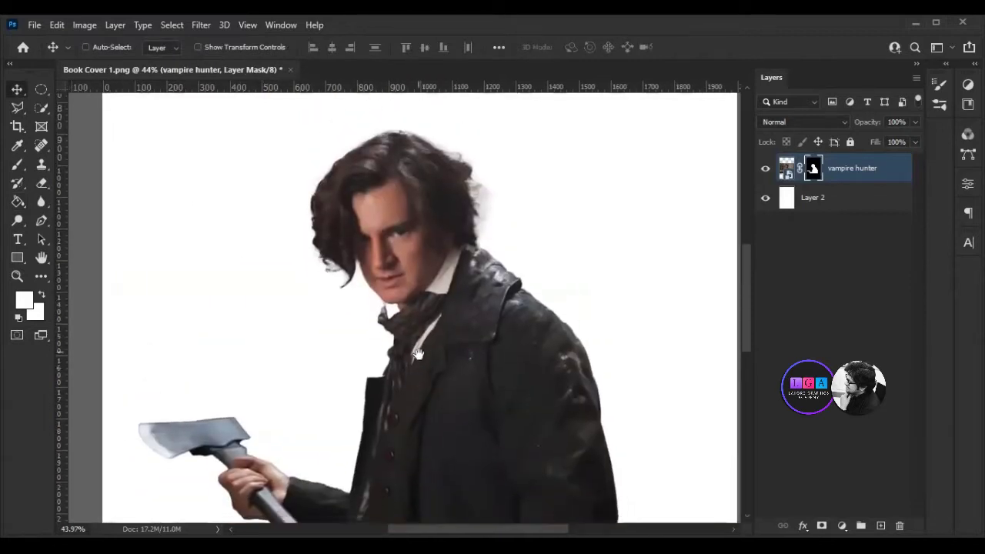
scroll(326, 318, "down", 2)
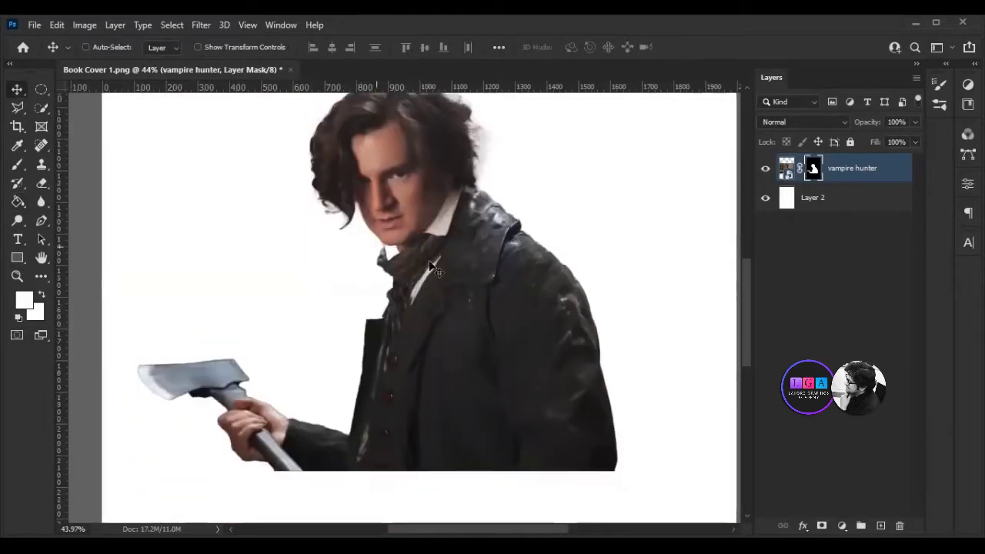
scroll(402, 277, "up", 2)
scroll(402, 277, "up", 4)
scroll(402, 277, "up", 1)
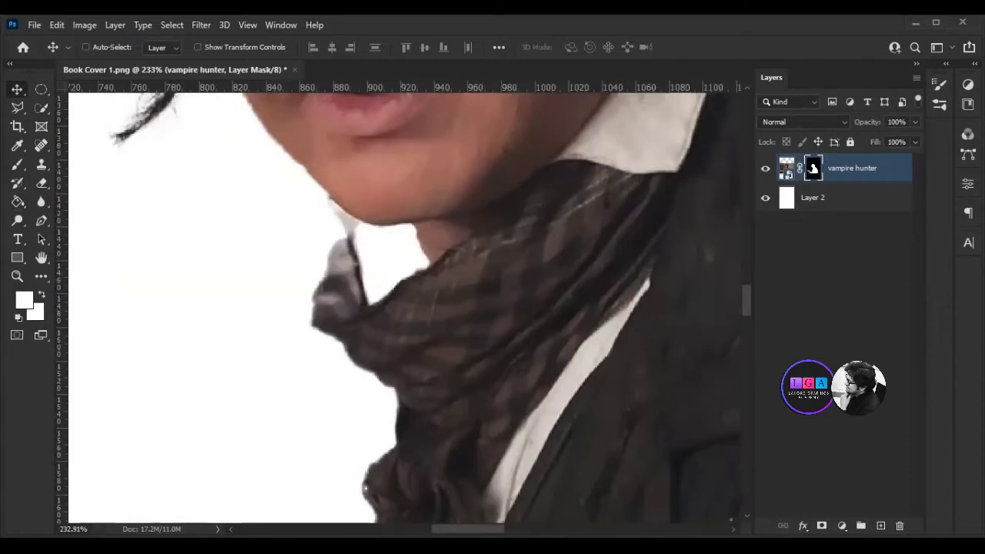
left_click(880, 526)
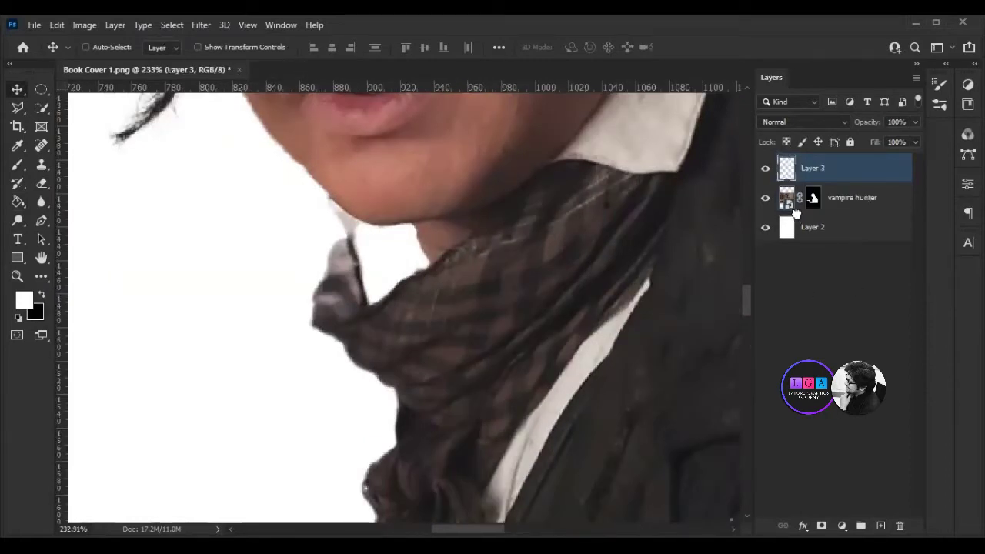
Add a solid red (255, 0, 0) Color Fill layer below the vampire hunter layer.
left_click_drag(796, 213, 796, 219)
left_click(842, 526)
left_click(856, 276)
left_click(777, 165)
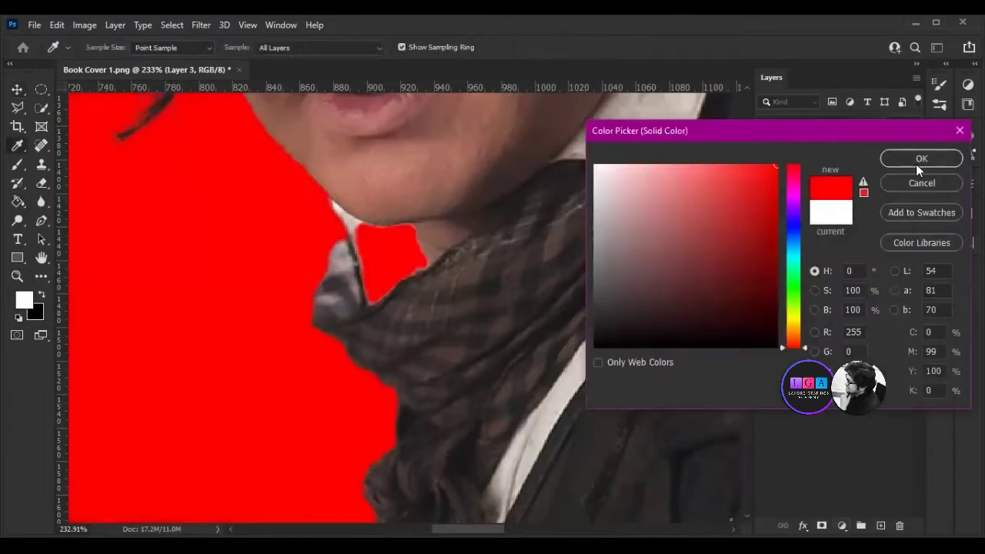
View the image at actual size and target the vampire hunter layer mask.
key("Return")
key("v")
key("ctrl+1")
scroll(413, 237, "up", 1)
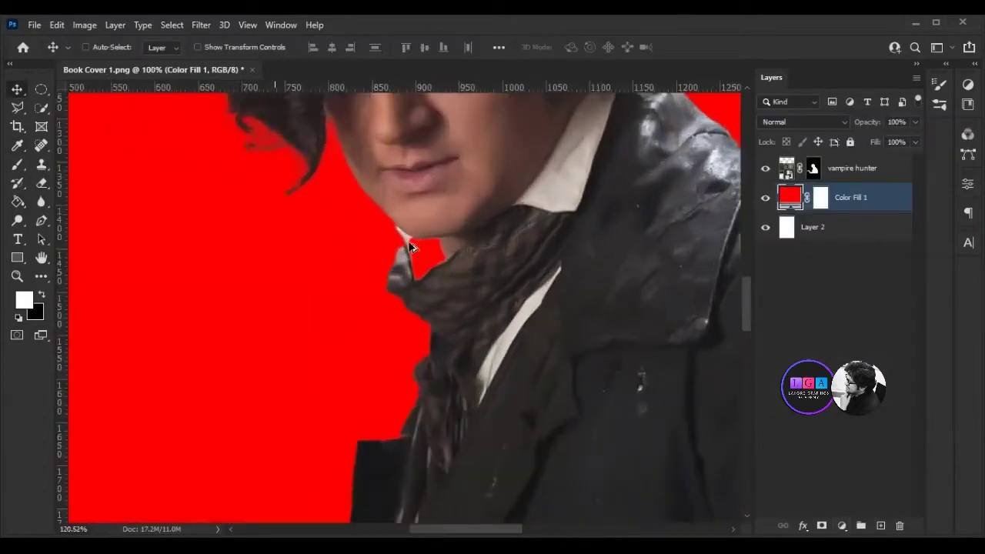
scroll(408, 238, "up", 1)
scroll(393, 239, "up", 1)
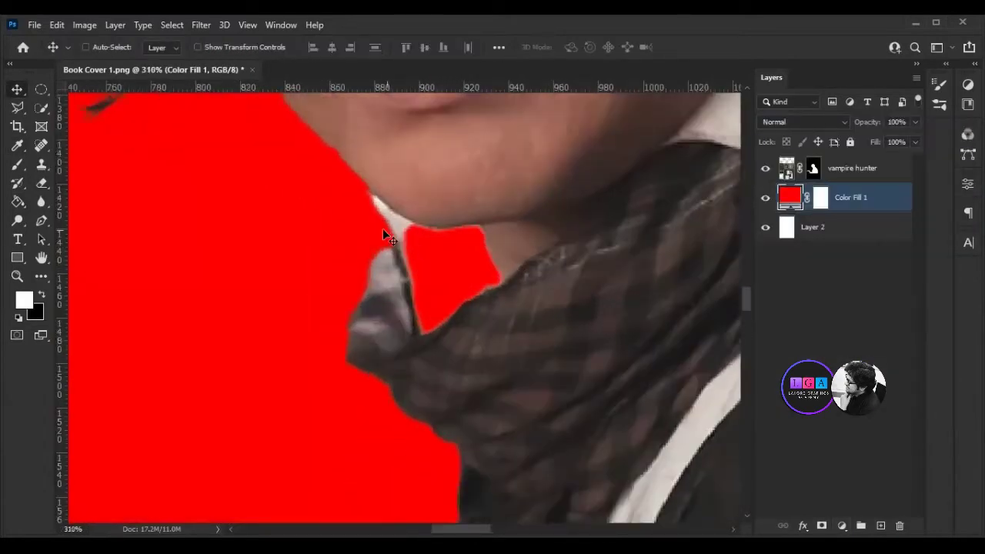
left_click(814, 170)
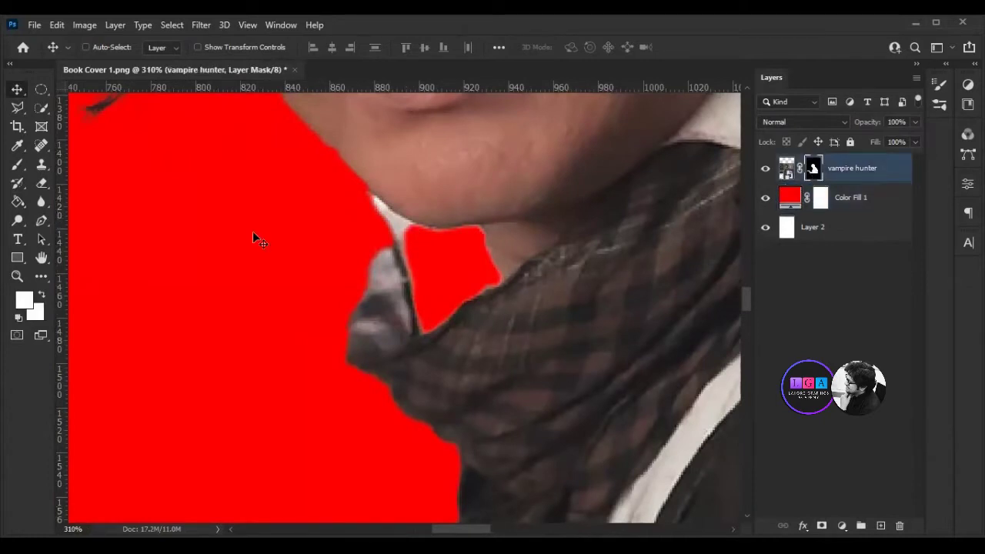
Paint black on the mask with a 9 px brush to hide the grey collar under the chin.
left_click(12, 163)
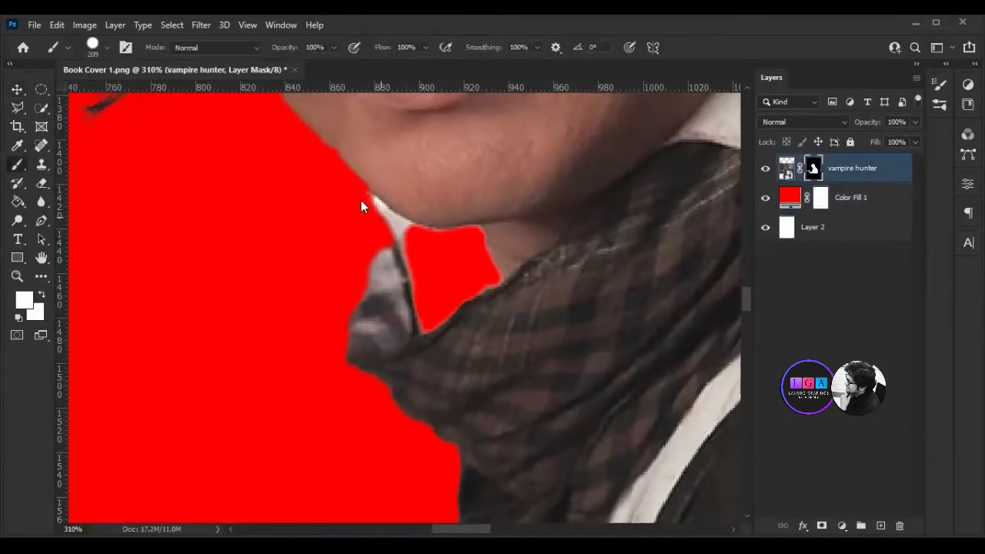
left_click_drag(309, 258, 137, 276)
left_click_drag(362, 200, 389, 221)
left_click(24, 299)
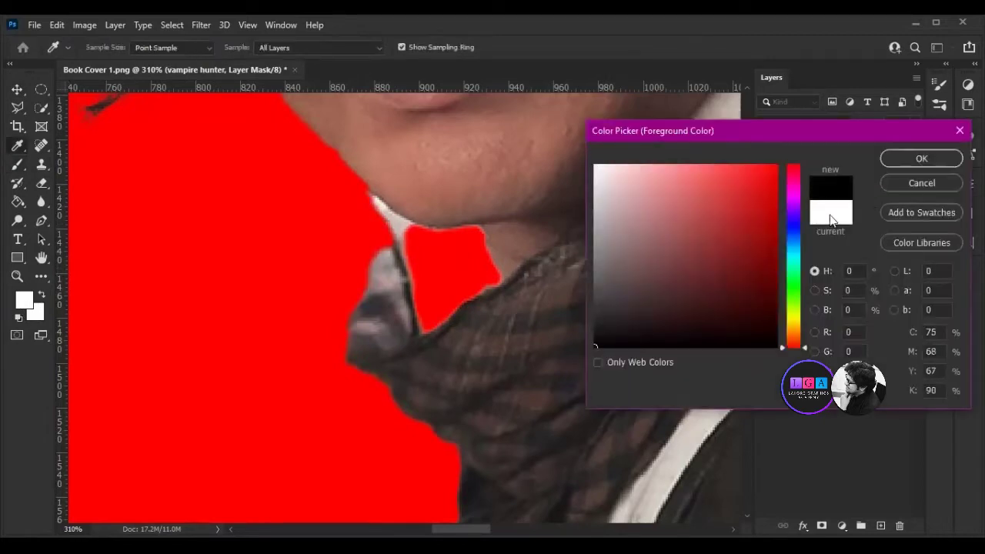
left_click(921, 158)
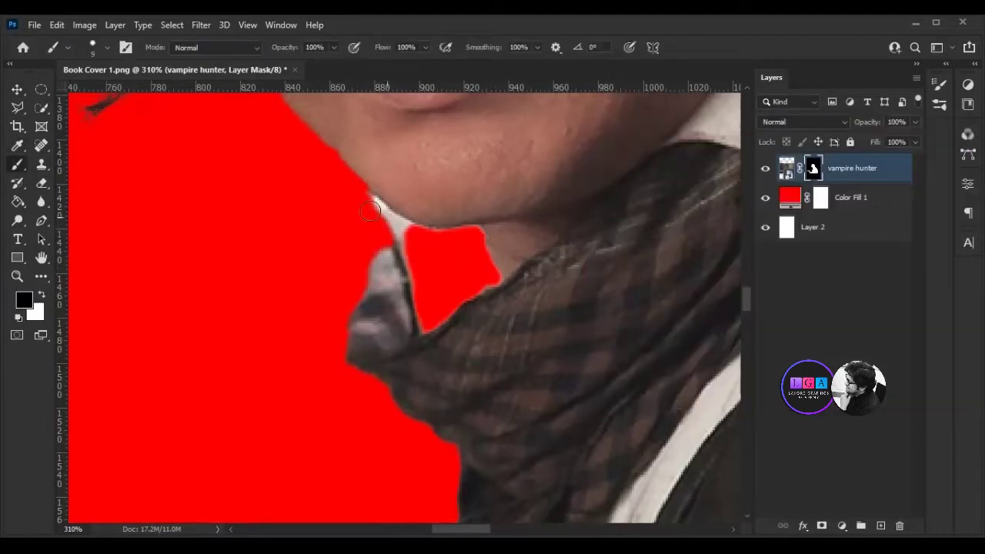
left_click_drag(377, 214, 414, 239)
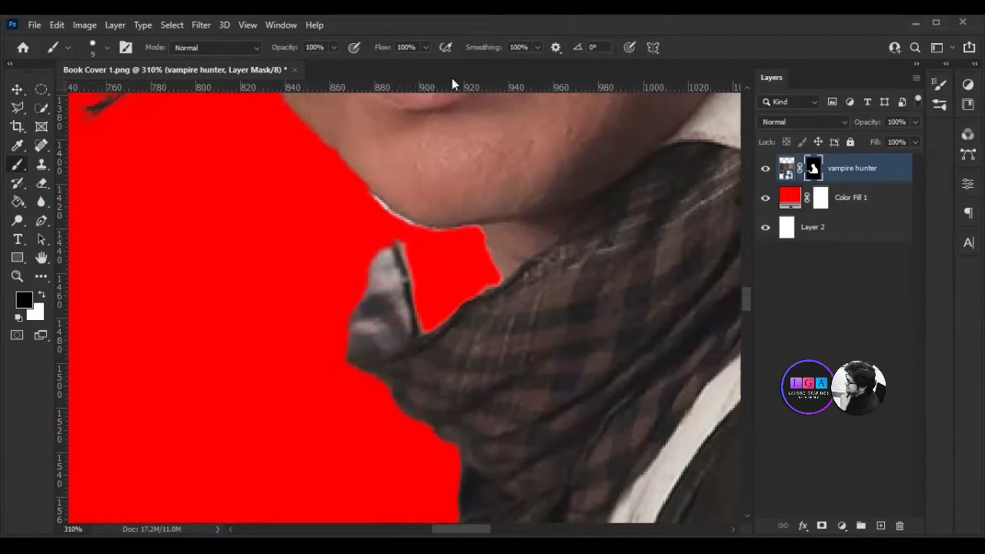
Set brush smoothing to 0%, enlarge the brush to 27 px and soften its edge.
left_click_drag(489, 47, 449, 47)
scroll(457, 290, "down", 3)
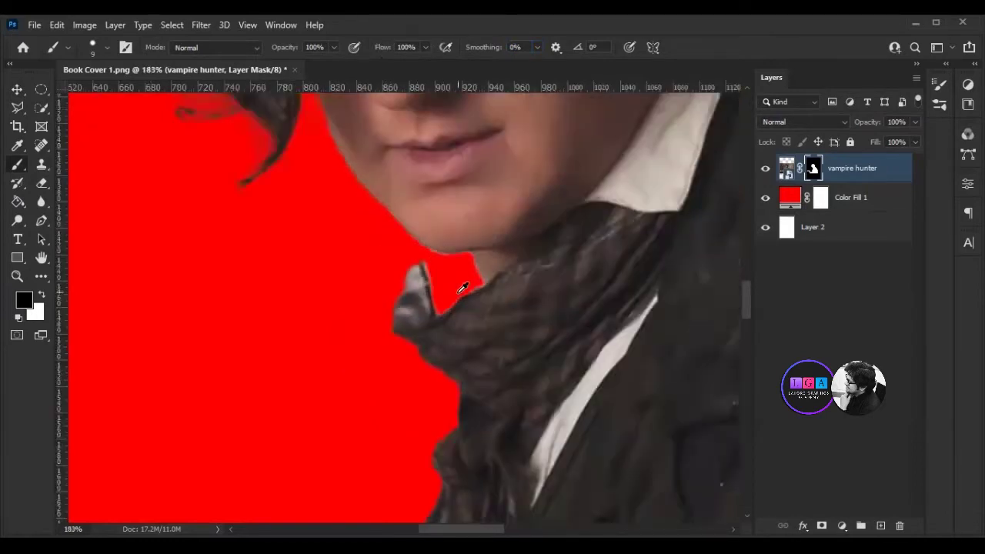
scroll(457, 290, "down", 3)
left_click_drag(493, 231, 604, 176)
scroll(608, 208, "up", 3)
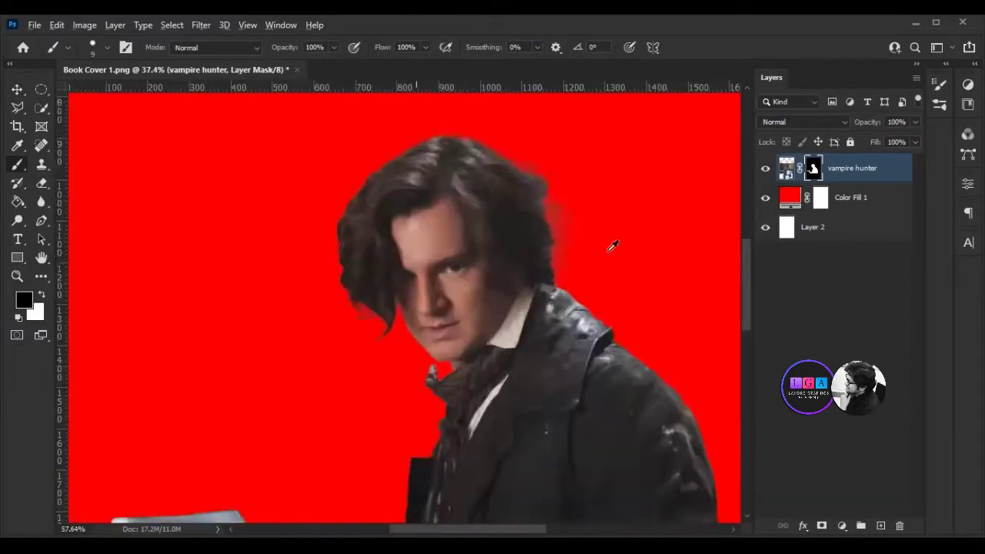
scroll(585, 227, "up", 3)
key("bracketright")
key("bracketright")
key("bracketright")
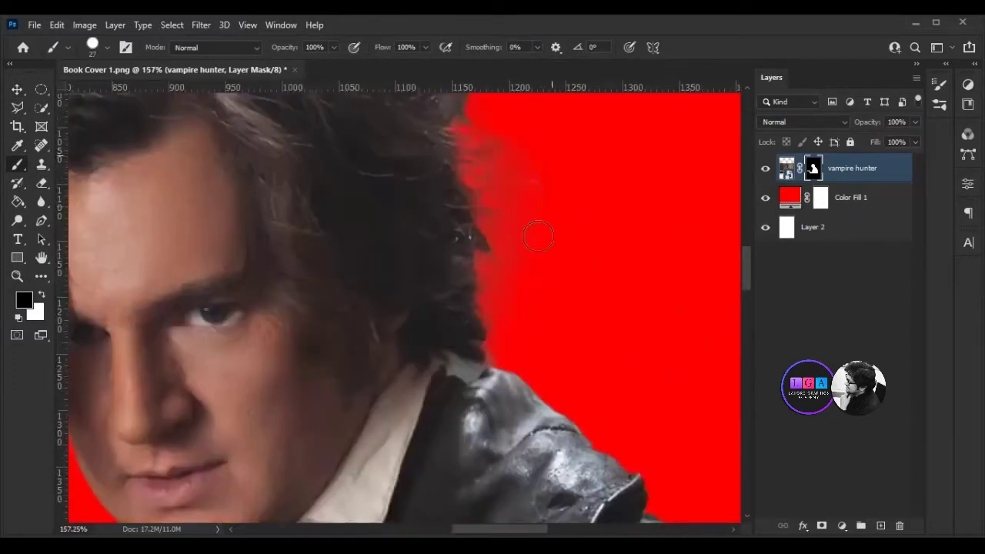
left_click_drag(545, 244, 546, 115)
Zoom in and out to check the cleaned-up mask edges around the figure.
scroll(530, 269, "down", 5)
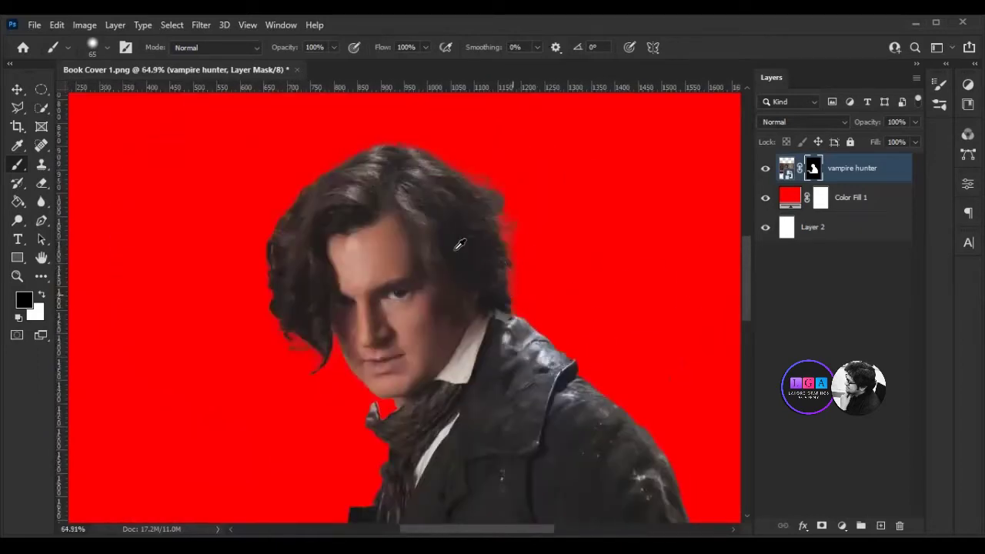
scroll(476, 246, "down", 4)
scroll(677, 385, "up", 1)
scroll(516, 306, "down", 2)
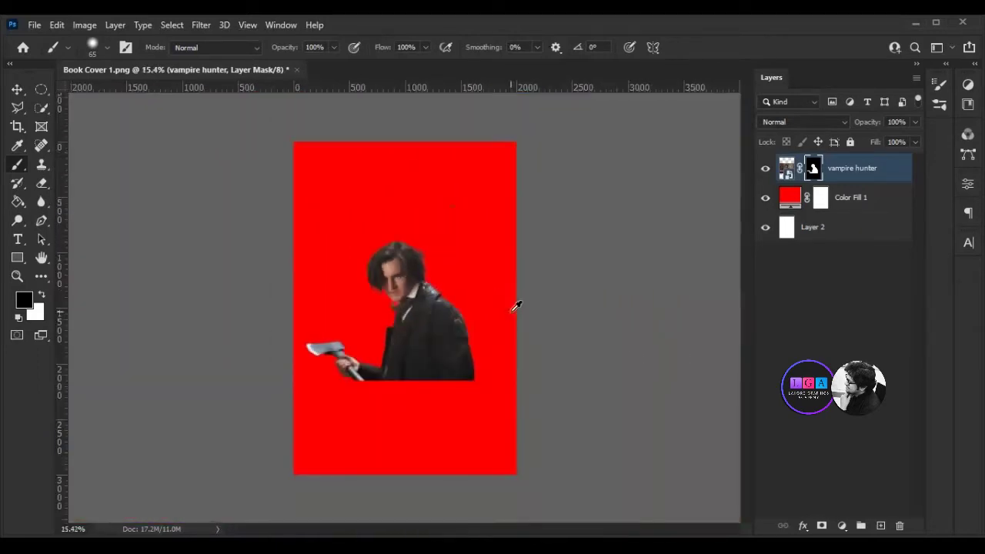
scroll(383, 377, "up", 2)
scroll(385, 370, "down", 1)
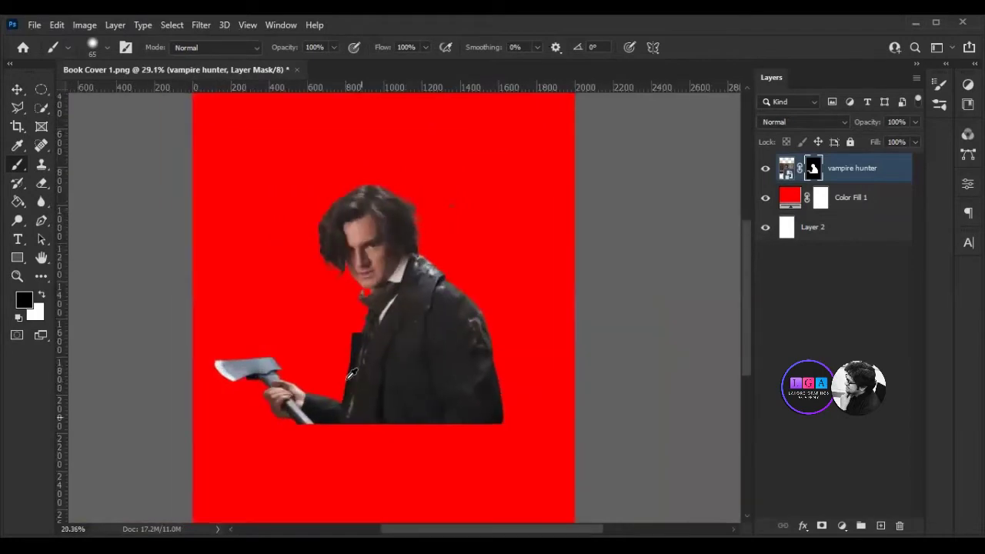
scroll(391, 354, "down", 2)
scroll(422, 308, "up", 2)
scroll(443, 295, "down", 1)
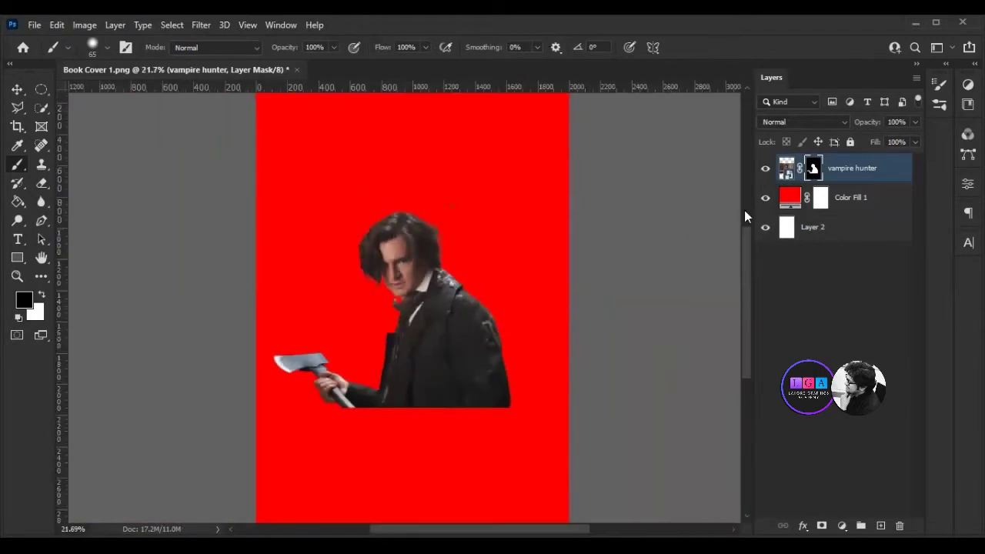
scroll(414, 315, "down", 2)
Target the vampire hunter image and move the axe man down to the cover's bottom edge.
left_click(786, 169)
key("x")
key("v")
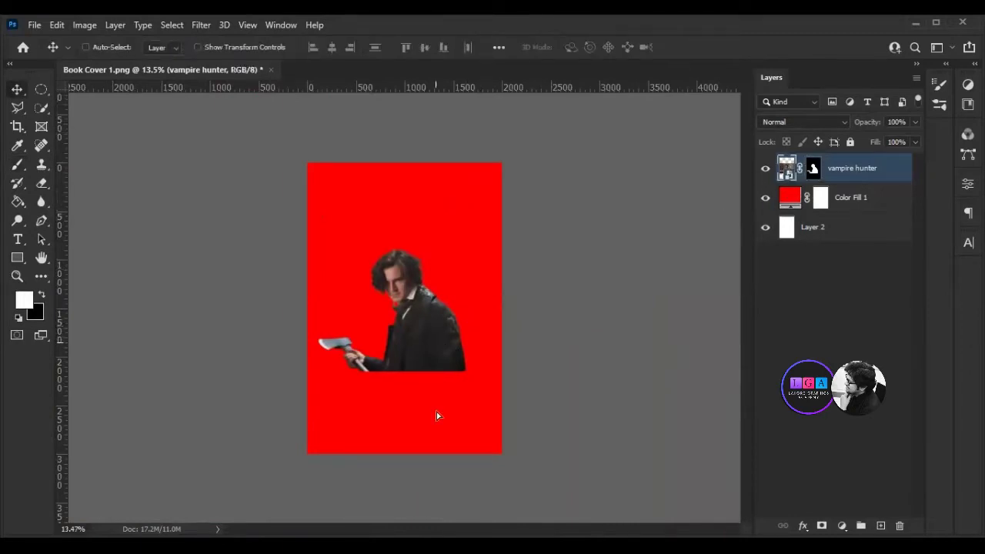
left_click_drag(499, 378, 501, 461)
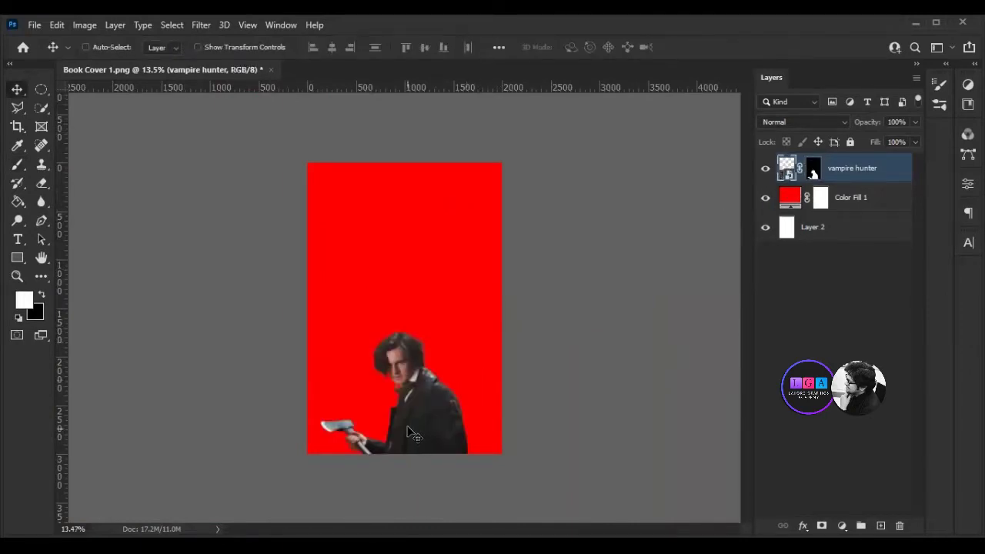
Scale the axe man to 112% and commit, then begin enlarging the placed mountain photo.
key("ctrl+t")
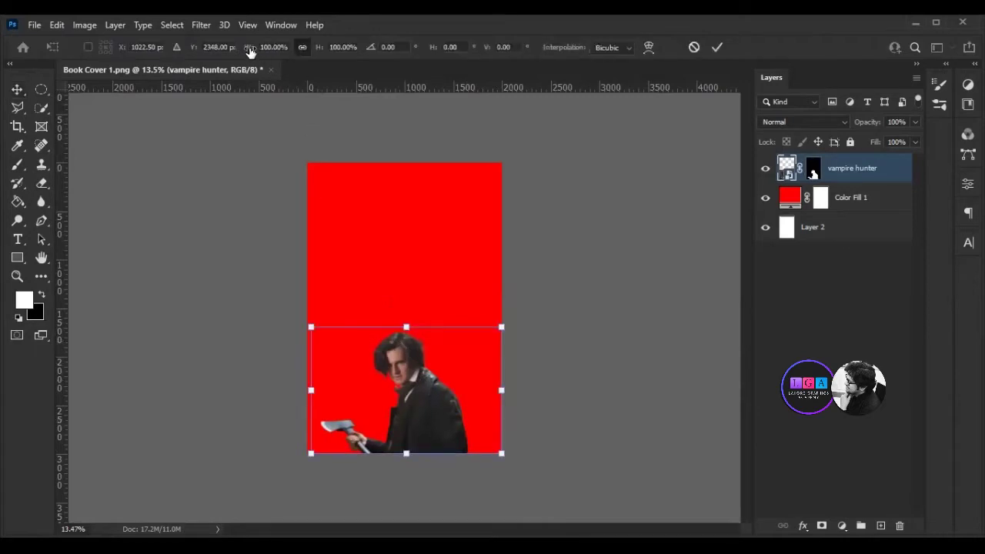
left_click_drag(250, 48, 262, 49)
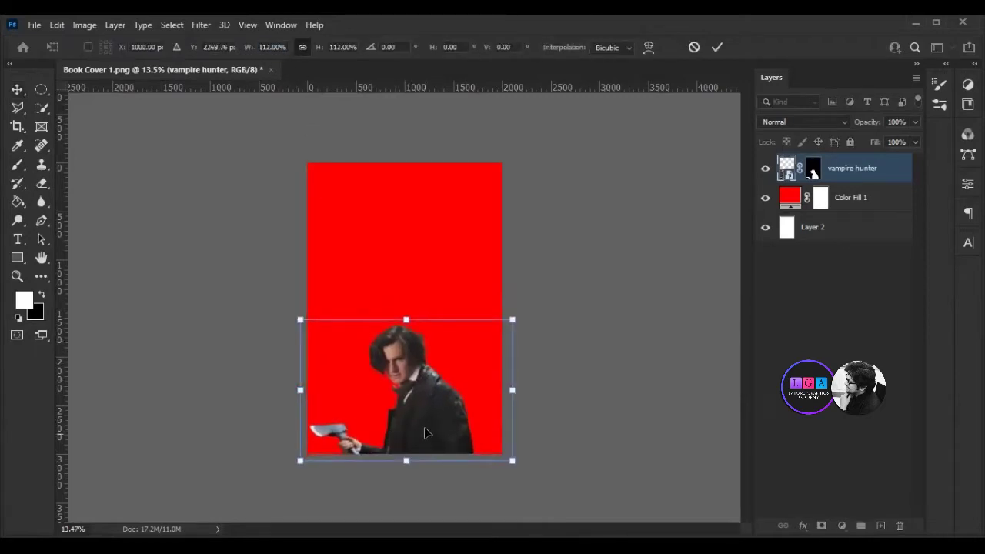
left_click_drag(427, 433, 425, 425)
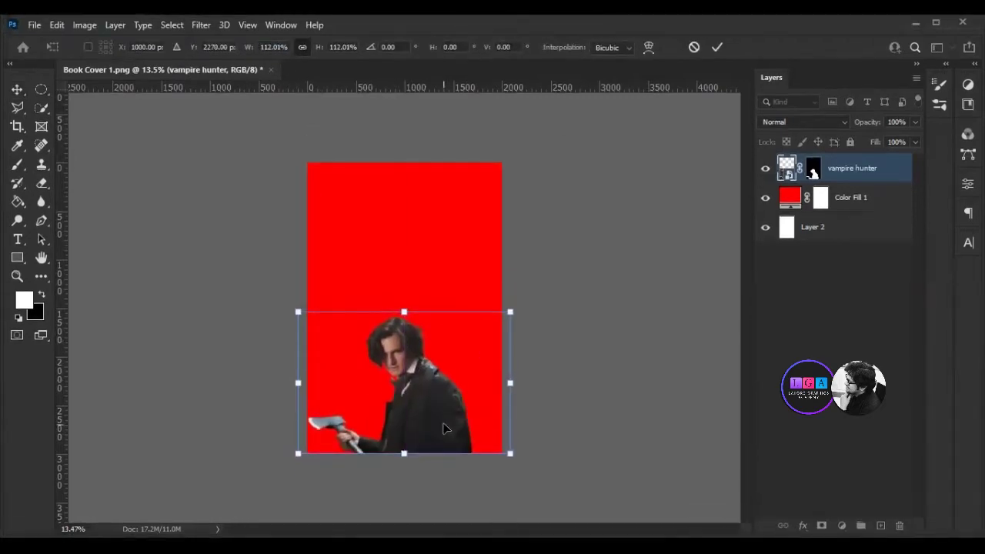
left_click(717, 48)
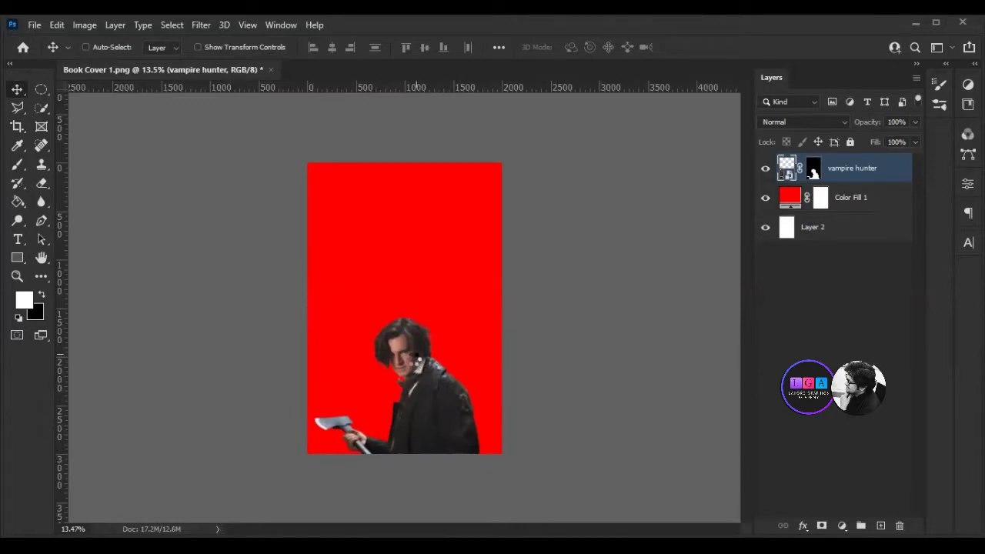
left_click_drag(264, 46, 311, 54)
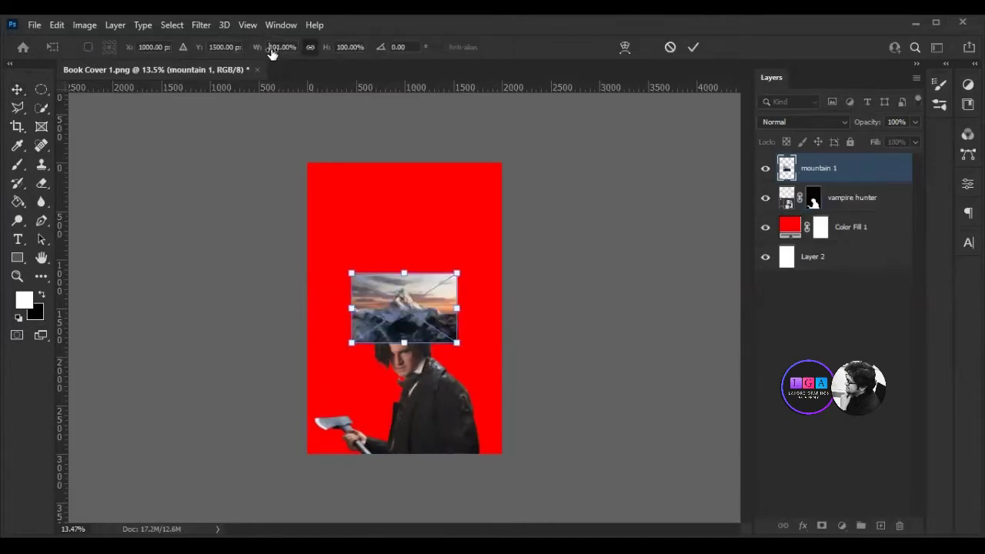
Scale the 'mountain 1' photo proportionally to 172%, commit, and hide the vampire hunter layer.
left_click(311, 49)
type("172")
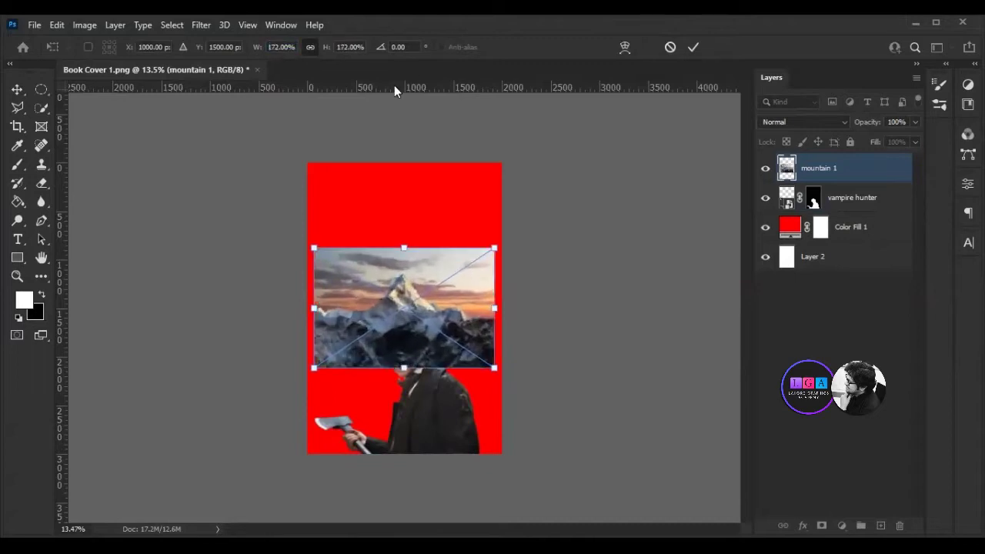
left_click(694, 48)
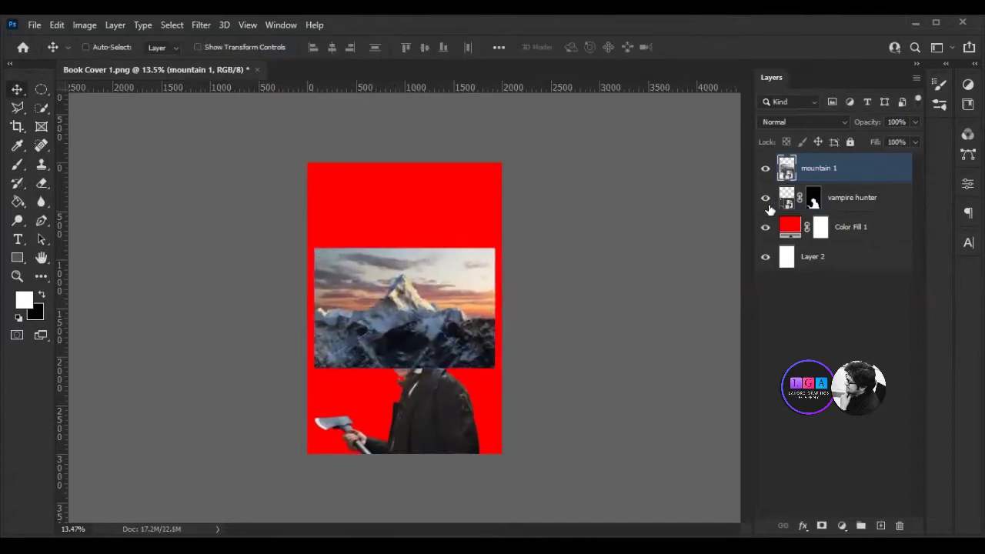
left_click(766, 198)
scroll(392, 304, "up", 5)
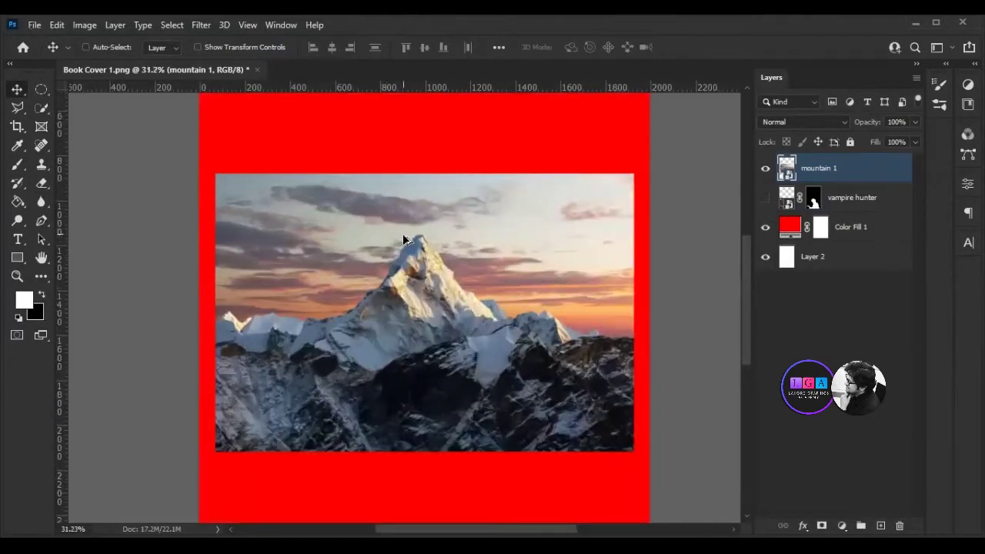
scroll(403, 240, "up", 2)
scroll(504, 266, "down", 1)
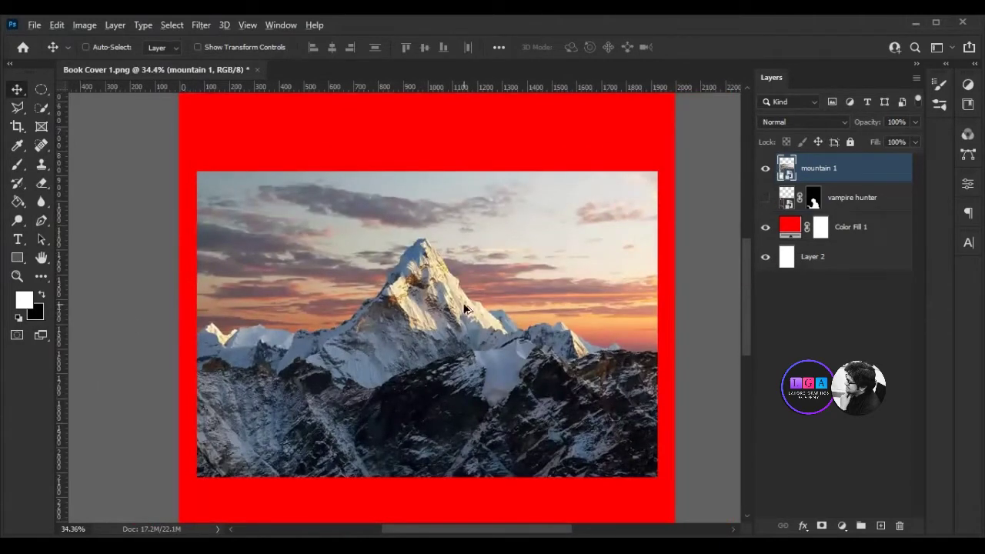
scroll(465, 308, "up", 2)
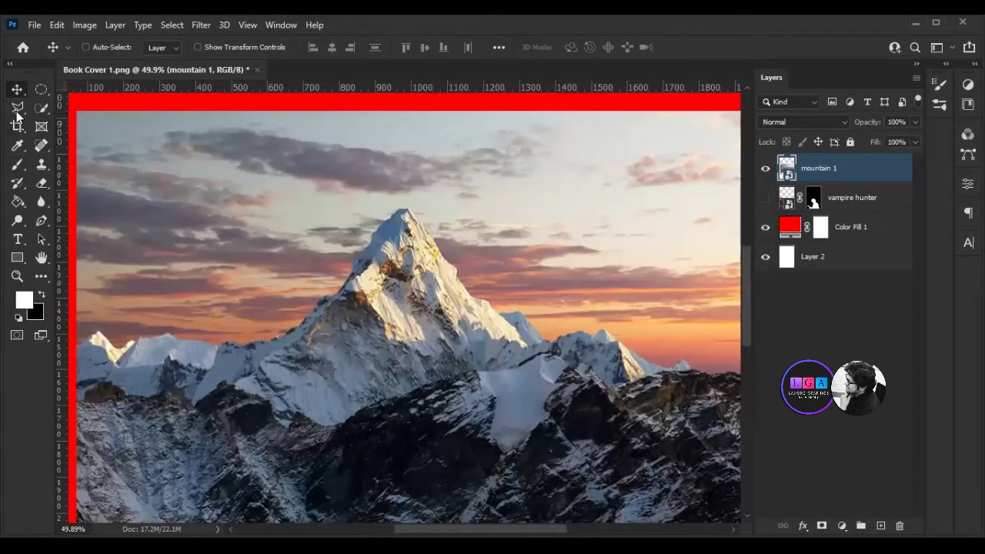
Start a Pen path at the left edge, anchoring along the small left peaks of the ridge.
key("p")
scroll(70, 341, "up", 3)
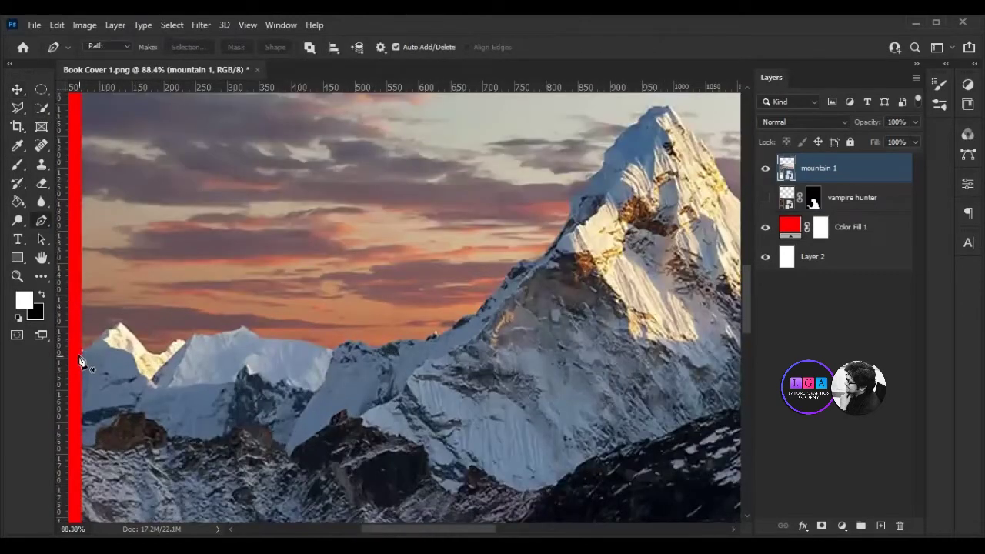
left_click(118, 327)
left_click(144, 359)
left_click(159, 360)
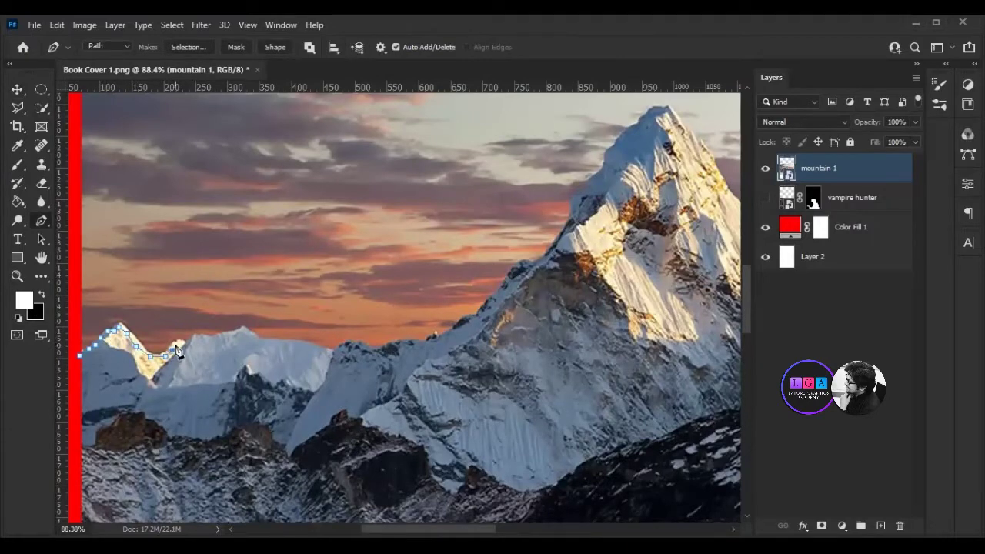
scroll(171, 350, "up", 5)
left_click(199, 341)
left_click(227, 318)
left_click(295, 319)
left_click(339, 309)
left_click(375, 318)
left_click(400, 331)
left_click(438, 336)
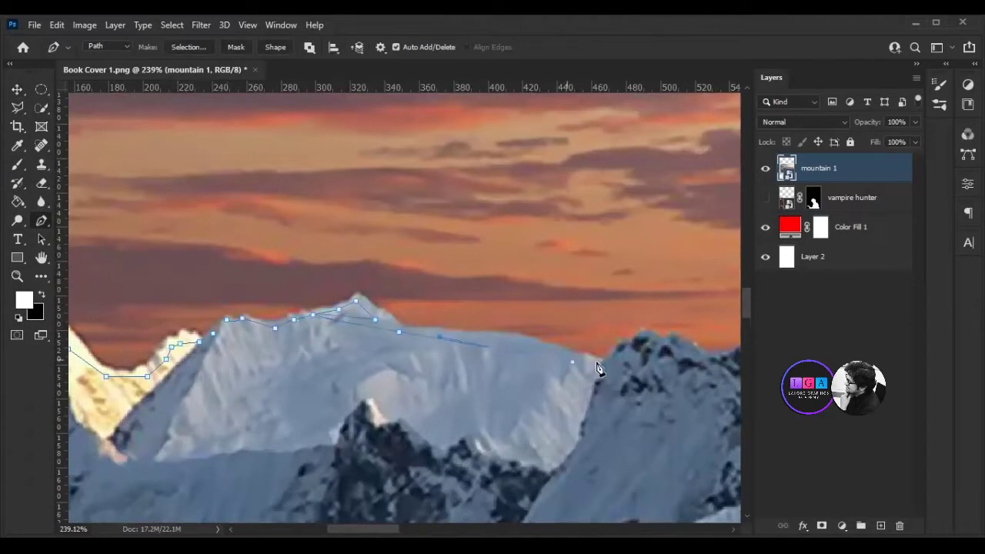
left_click(538, 346)
left_click(595, 362)
Extend the path along the rocky ridge rightward and up toward the main peak.
left_click_drag(598, 368, 342, 334)
left_click(360, 313)
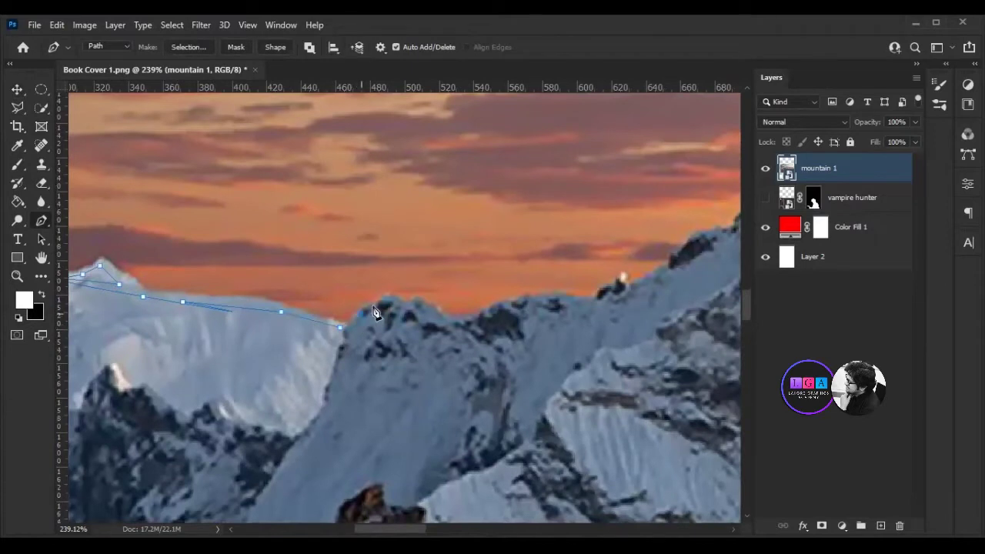
scroll(399, 310, "up", 2)
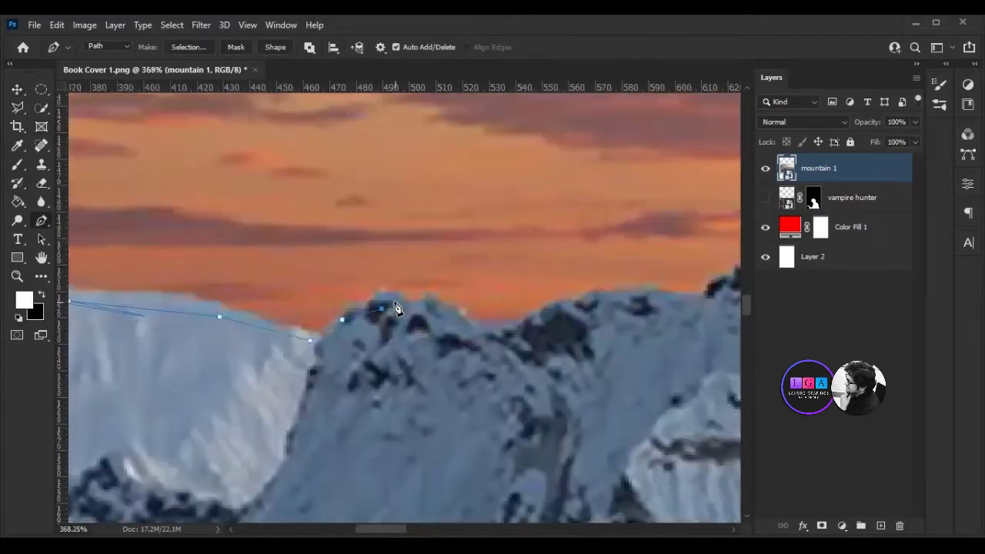
left_click(424, 300)
left_click(461, 317)
left_click(487, 333)
left_click(543, 311)
left_click(581, 305)
left_click(615, 300)
left_click_drag(639, 312, 142, 286)
left_click(175, 276)
left_click(217, 265)
left_click(254, 250)
left_click(317, 223)
left_click(329, 206)
left_click(359, 177)
left_click(386, 174)
Trace the main peak's left ridge and snowy edge upward toward the summit.
left_click_drag(441, 132, 287, 303)
left_click(254, 343)
left_click(278, 312)
left_click(298, 292)
left_click(320, 273)
left_click(338, 249)
left_click(349, 240)
left_click_drag(374, 223, 194, 363)
left_click(186, 362)
left_click(204, 328)
left_click(227, 297)
left_click(274, 260)
left_click(305, 266)
left_click(329, 266)
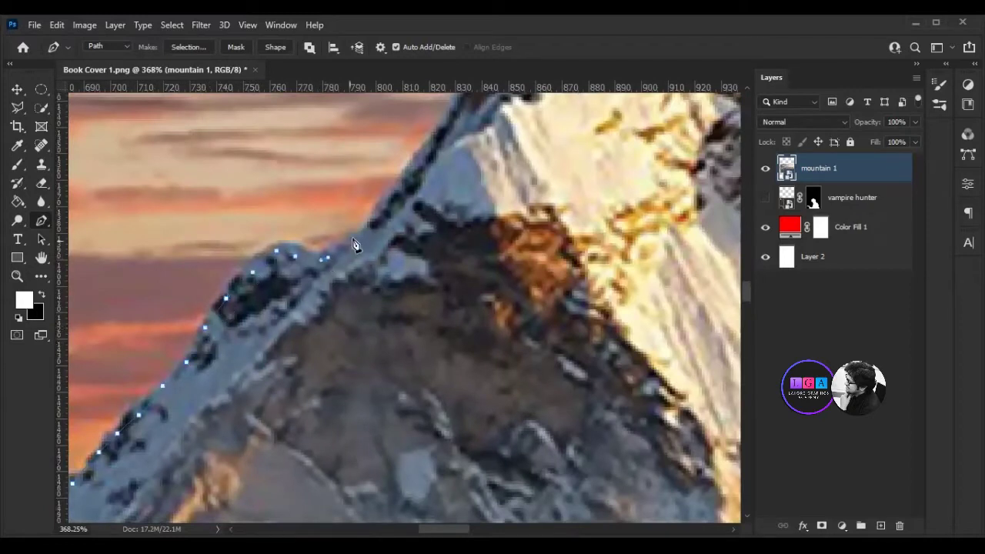
left_click_drag(388, 217, 182, 421)
left_click(181, 414)
left_click(212, 376)
left_click(239, 324)
left_click(261, 293)
left_click(266, 274)
left_click(274, 240)
Carry the path over the main summit crest and down its right slope.
left_click_drag(289, 203, 231, 370)
left_click(212, 382)
left_click(232, 363)
left_click(268, 344)
left_click(374, 176)
left_click_drag(374, 176, 193, 408)
left_click(213, 390)
left_click(218, 369)
left_click(233, 353)
left_click(282, 316)
left_click(300, 299)
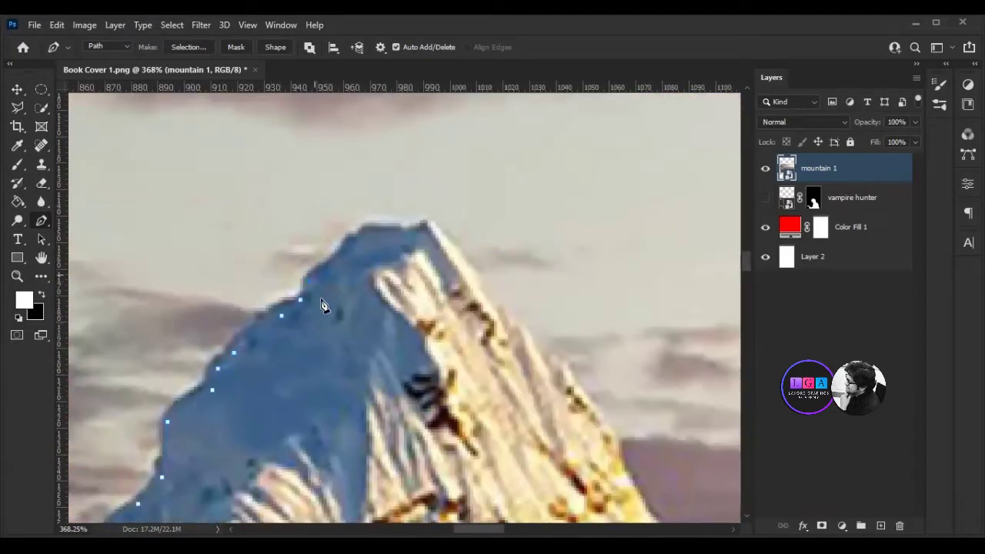
left_click(351, 241)
left_click(385, 233)
left_click(421, 233)
left_click(459, 266)
left_click(492, 313)
left_click(539, 358)
left_click(589, 408)
left_click(607, 435)
Follow the ridge edge further down the slope with more anchors.
left_click_drag(333, 522, 7, 333)
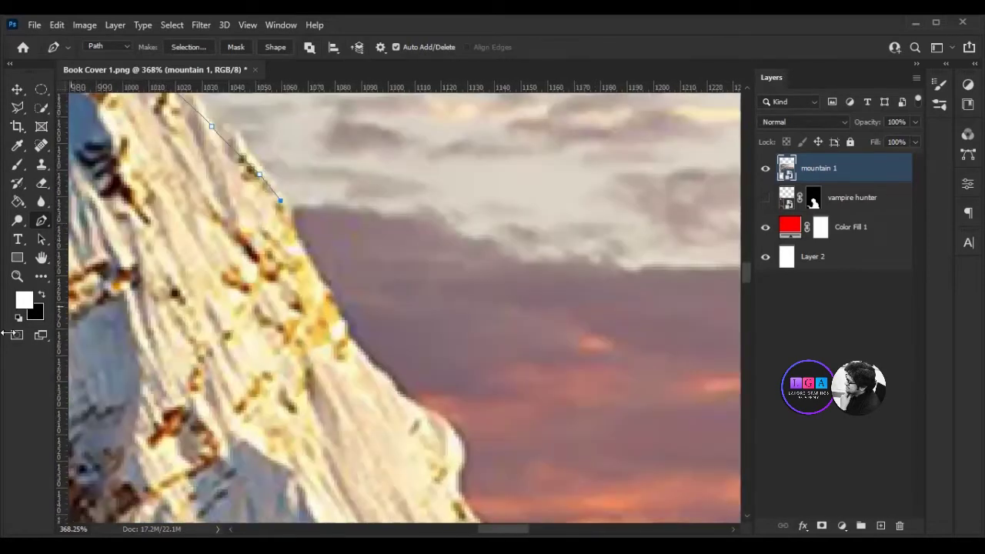
left_click(292, 235)
left_click(317, 286)
left_click(340, 330)
left_click(358, 357)
left_click(386, 380)
left_click(408, 396)
left_click(446, 422)
left_click(456, 441)
left_click_drag(455, 462, 364, 181)
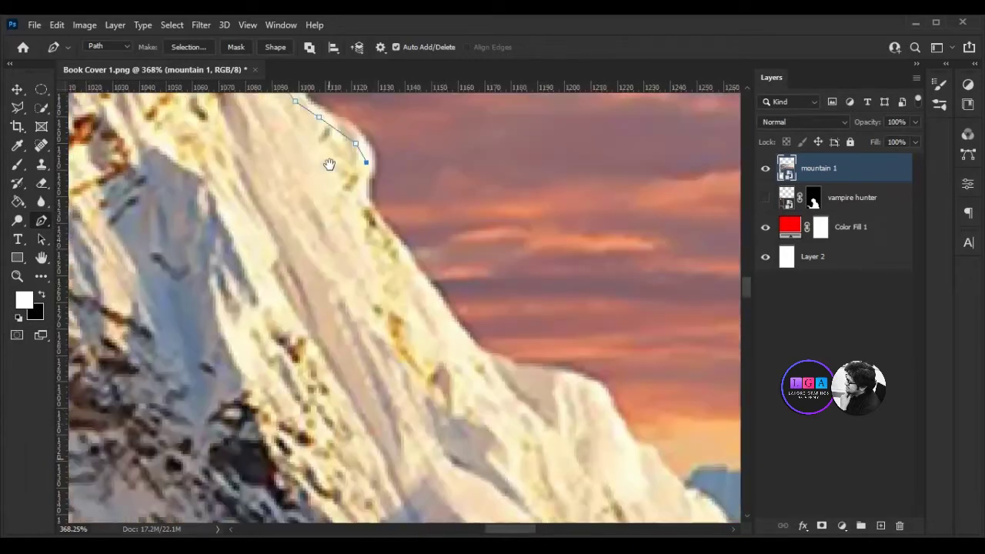
left_click(360, 197)
left_click(379, 231)
left_click(424, 285)
left_click(437, 306)
left_click(458, 329)
left_click(475, 356)
left_click(517, 367)
left_click(559, 376)
left_click(590, 383)
left_click(609, 412)
Add anchors down the sunlit ridge toward the lower slope.
left_click_drag(578, 431, 362, 293)
left_click(406, 295)
left_click(429, 317)
left_click(451, 335)
left_click(464, 358)
left_click(480, 361)
left_click(514, 399)
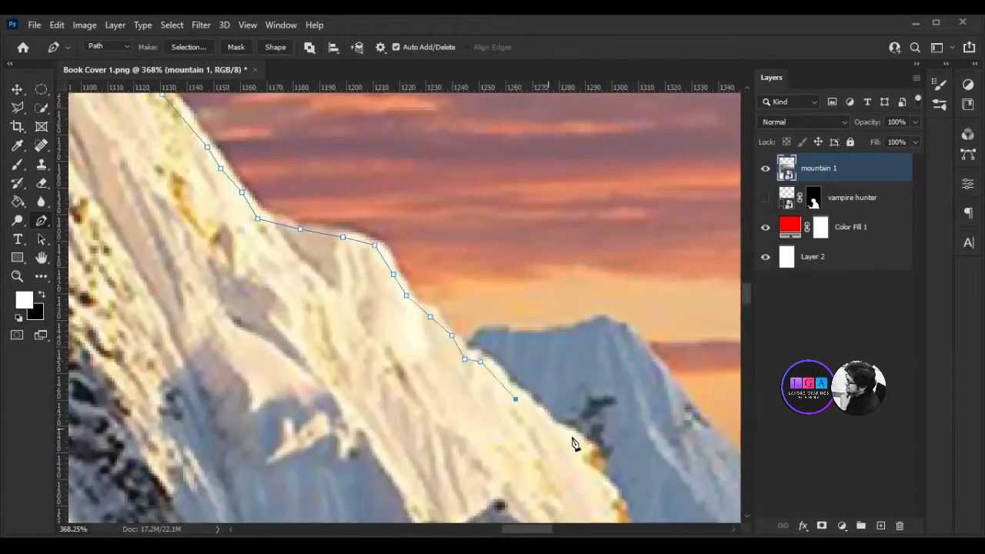
left_click(547, 427)
left_click(574, 438)
left_click(576, 456)
left_click_drag(533, 449, 466, 375)
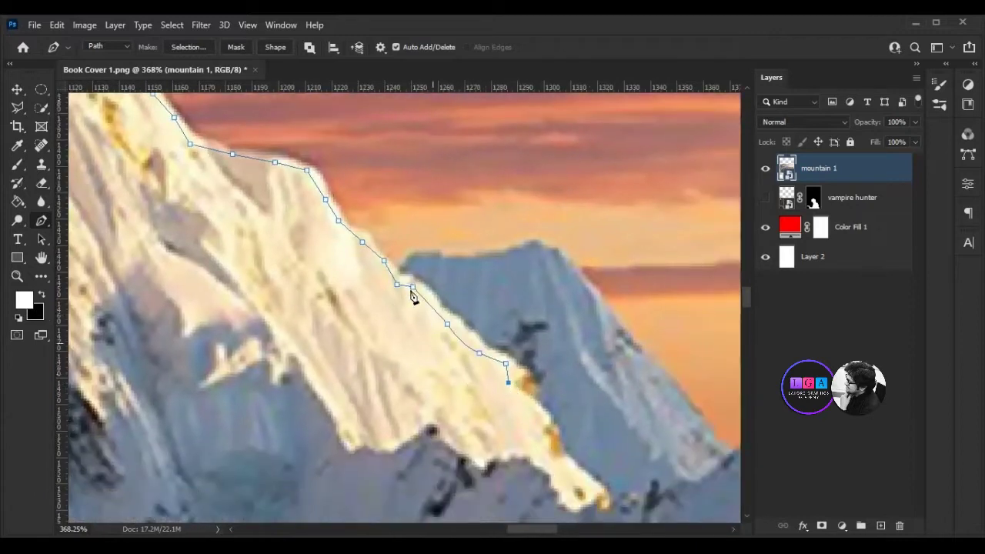
Undo misplaced anchors, then retrace down the blue ridge, through the valley, up the right peak.
key("ctrl+z")
key("ctrl+z")
key("ctrl+z")
key("ctrl+z")
key("ctrl+z")
left_click(392, 273)
left_click(565, 266)
left_click(591, 300)
left_click(625, 344)
left_click(655, 373)
left_click_drag(658, 400, 376, 264)
left_click(447, 290)
left_click(479, 309)
left_click(531, 304)
left_click(571, 258)
left_click(588, 272)
left_click(619, 260)
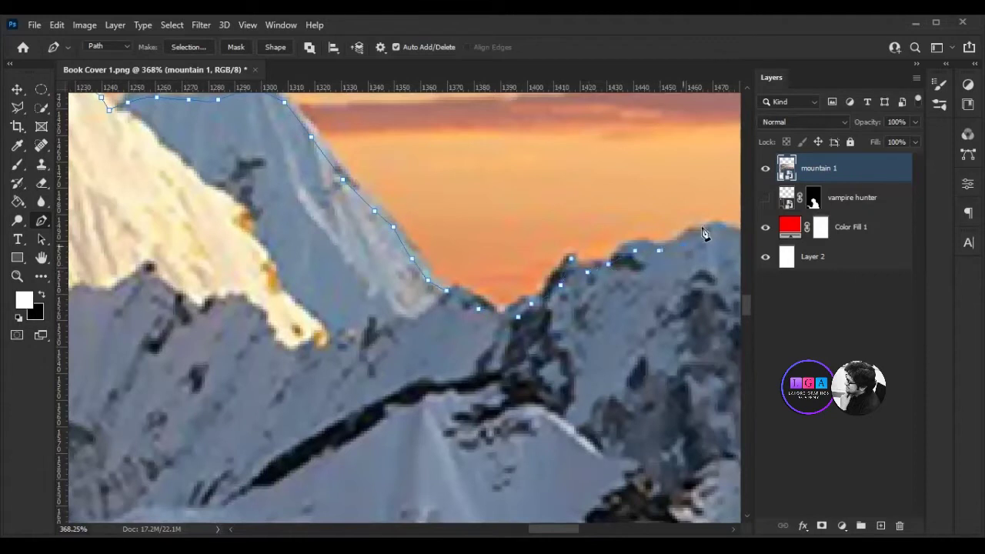
Trace over the right peak's summit and down its far ridge.
left_click_drag(702, 233, 434, 202)
left_click(411, 198)
left_click(440, 204)
left_click(471, 223)
left_click(492, 242)
left_click(499, 247)
left_click(532, 242)
left_click(555, 218)
left_click(601, 198)
left_click(623, 218)
left_click(657, 241)
left_click(668, 260)
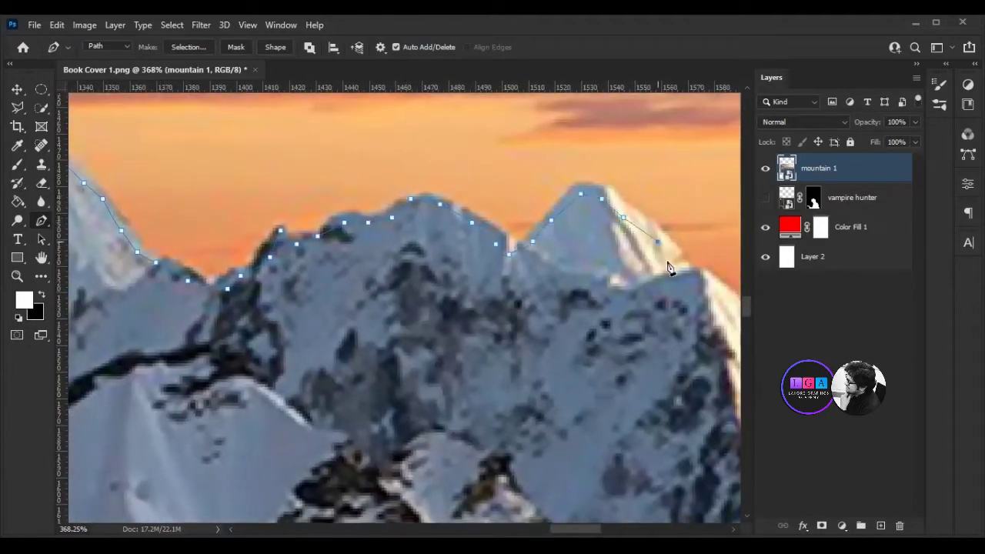
left_click_drag(703, 282, 402, 291)
left_click(404, 281)
left_click(446, 320)
left_click(473, 331)
left_click(513, 361)
left_click(540, 379)
left_click(552, 395)
Follow the lower ridge over the small peak and dark ridge to the image's right edge.
mouse_move(574, 407)
left_mouse_down()
mouse_move(585, 409)
mouse_move(362, 300)
left_mouse_up()
left_click(362, 293)
left_click(393, 315)
left_click(423, 319)
left_click(455, 331)
left_click(500, 349)
left_click(528, 349)
left_click(630, 303)
left_click(656, 311)
left_click(684, 341)
left_click(699, 357)
left_click_drag(720, 374, 343, 307)
left_click(357, 307)
left_click(404, 328)
left_click(466, 334)
left_click(545, 332)
left_click(597, 326)
left_click(658, 328)
left_click(724, 331)
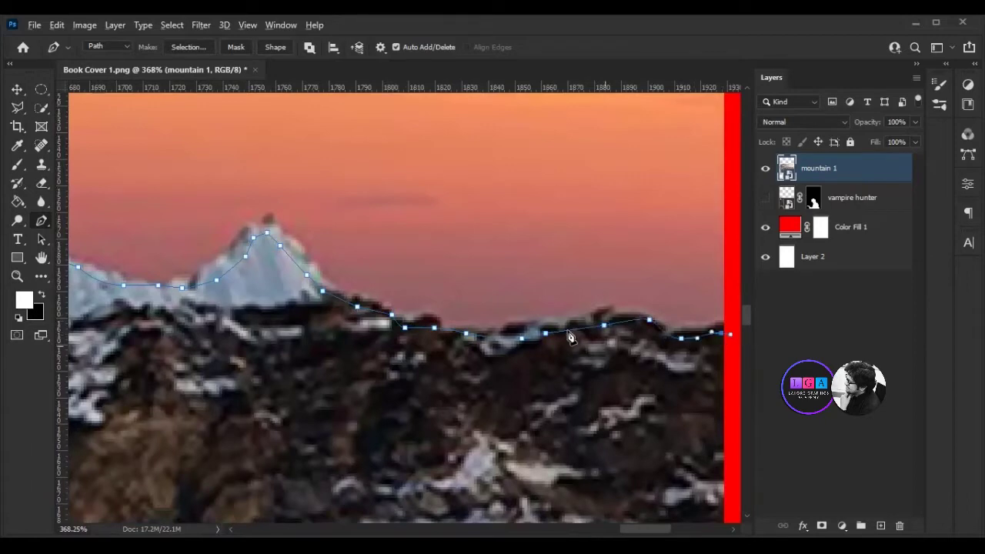
Close the path with corner anchors below the image's right and left sides.
scroll(570, 339, "down", 5)
scroll(558, 354, "down", 3)
left_click(574, 447)
left_click(154, 454)
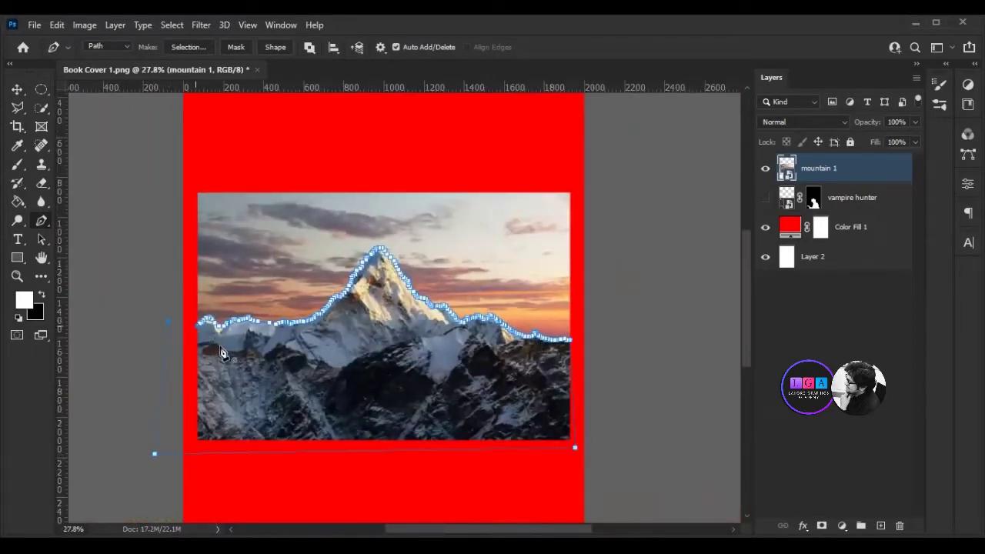
Close the ridge path and use it as a vector mask hiding the mountain's sky.
left_click_drag(197, 325, 227, 329)
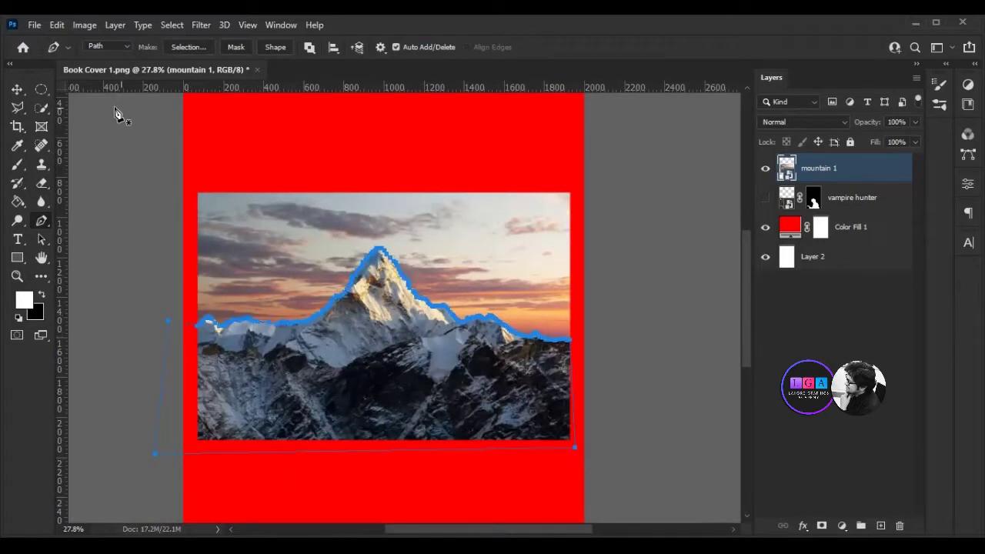
left_click(234, 47)
left_click(825, 332)
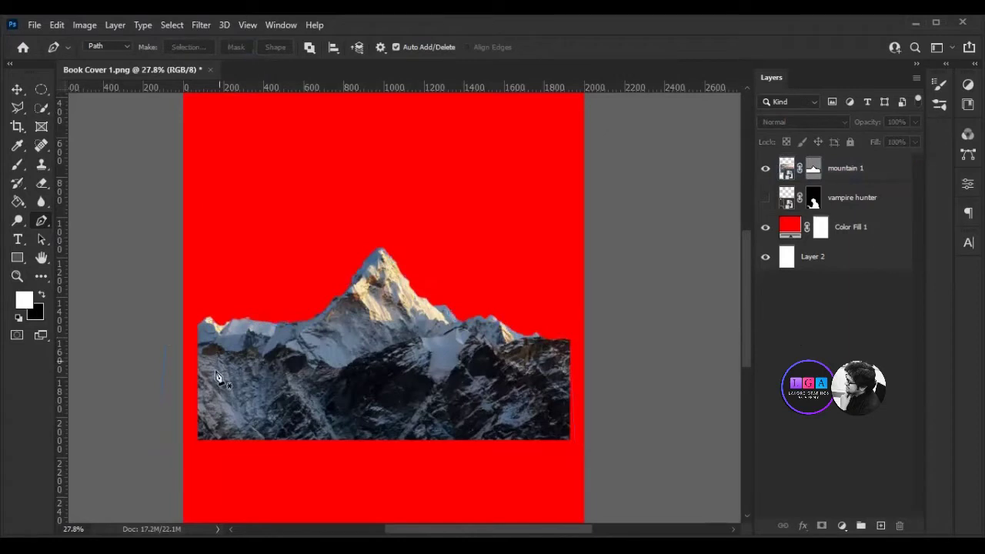
scroll(288, 324, "up", 2)
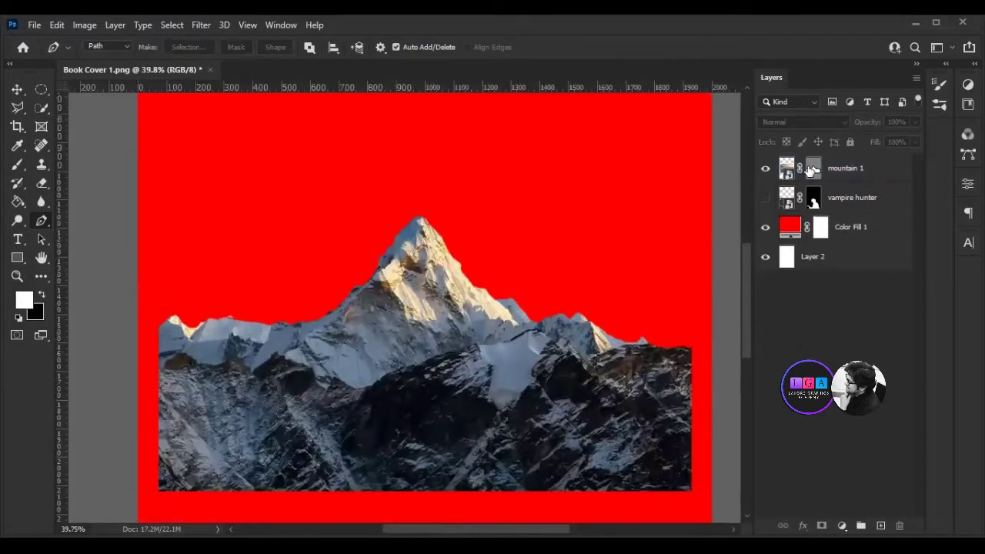
Feather the mountain layer's vector mask by 3 px.
double_click(814, 171)
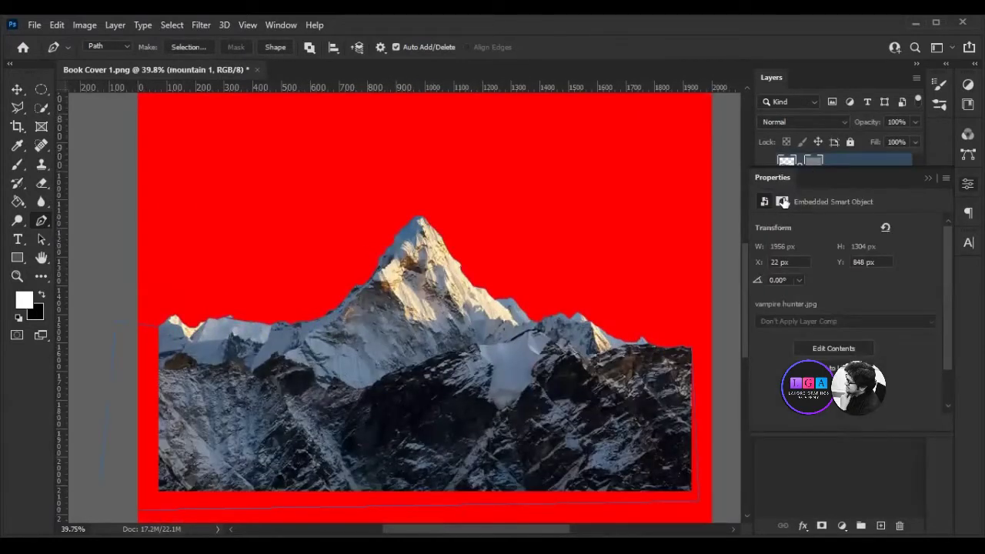
left_click(782, 201)
left_click(881, 304)
type("3")
key("Return")
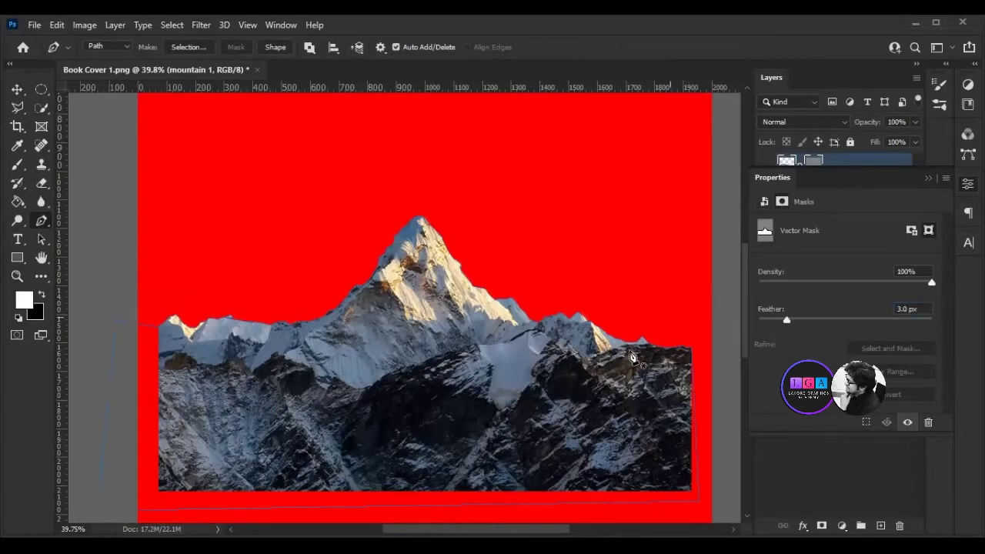
scroll(623, 354, "up", 4)
scroll(600, 331, "up", 4)
scroll(570, 316, "up", 3)
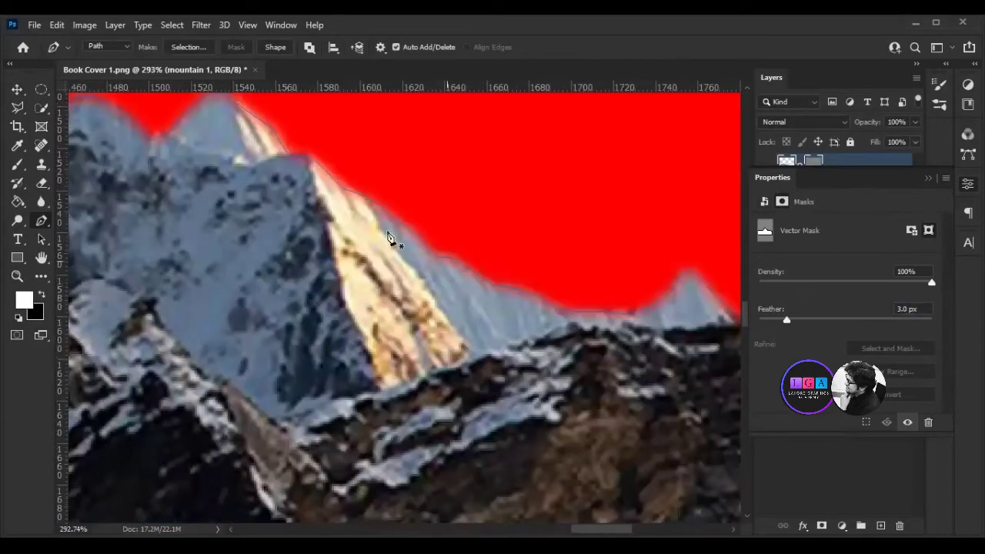
Close the mask Properties and deselect the mountain 1 layer.
left_click(927, 178)
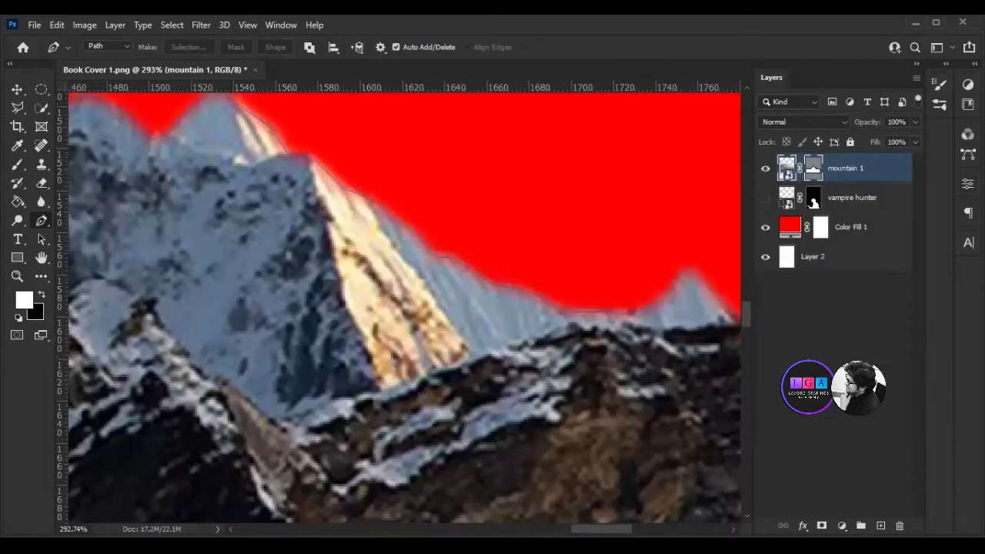
left_click(816, 292)
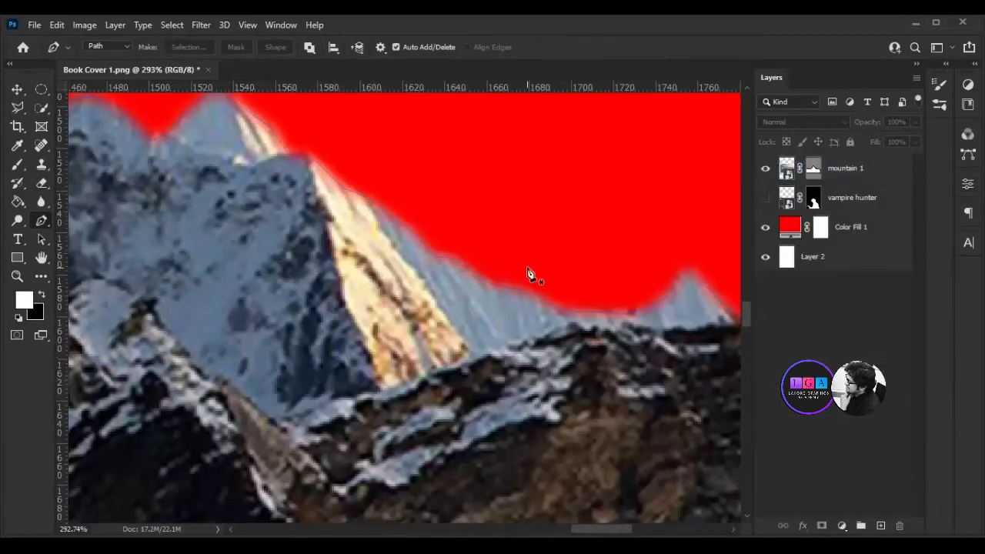
scroll(528, 275, "down", 3)
scroll(528, 275, "down", 4)
scroll(527, 274, "down", 4)
scroll(528, 275, "down", 1)
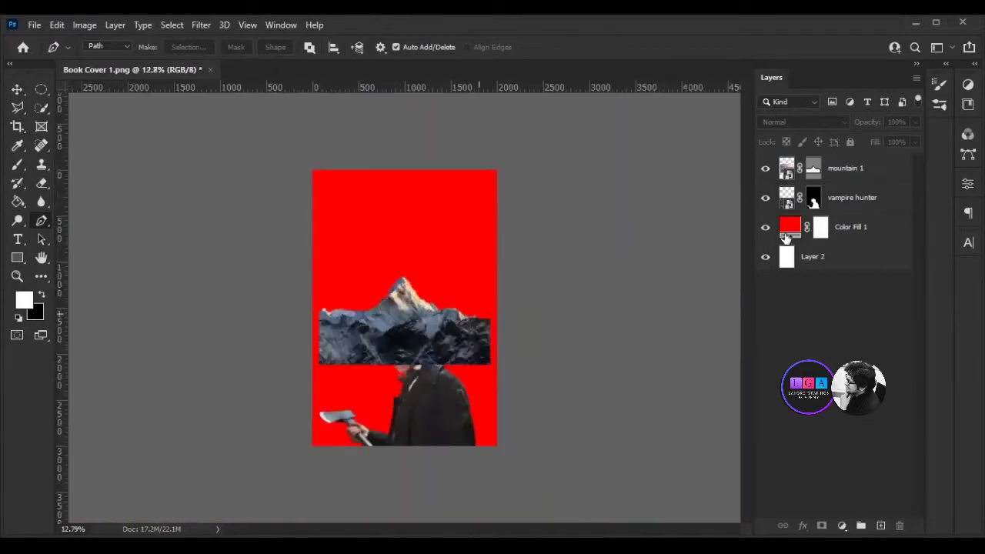
Put mountain 1 below the vampire hunter layer and shift it toward the lower right.
left_click_drag(786, 202, 787, 215)
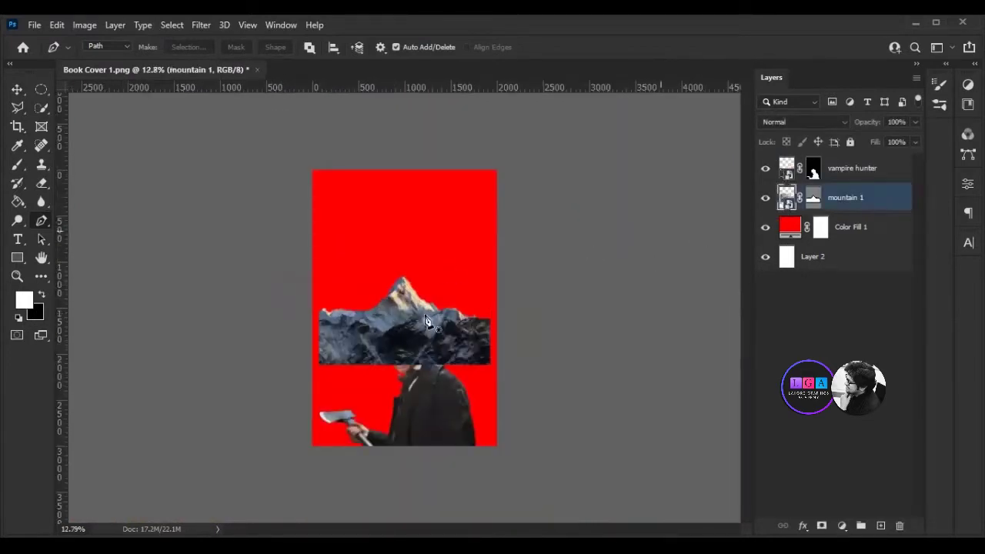
key("v")
mouse_move(475, 353)
left_mouse_down()
mouse_move(493, 377)
mouse_move(544, 385)
left_mouse_up()
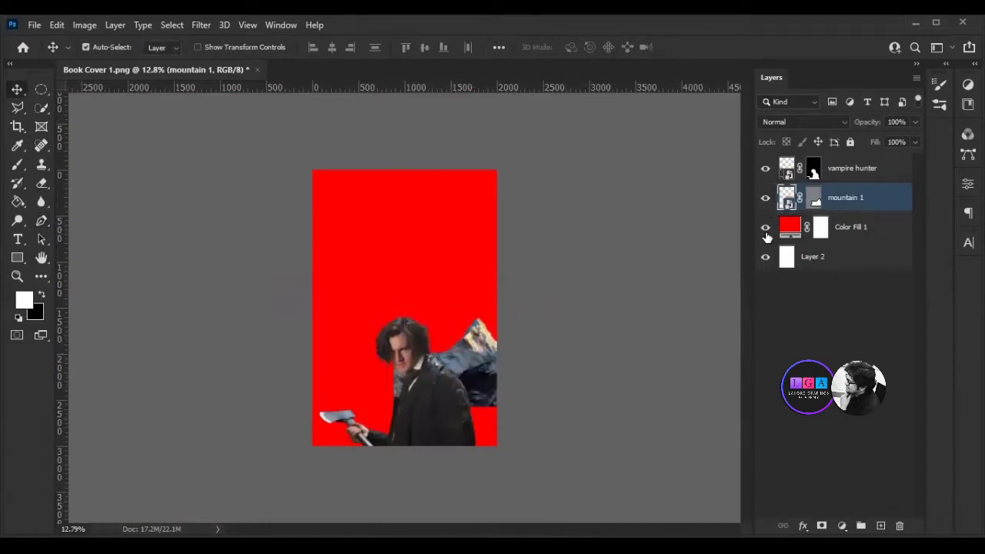
Duplicate the mountain, hide the axe man, and place a horizontally flipped copy as a mirror.
key("ctrl+j")
left_click(765, 168)
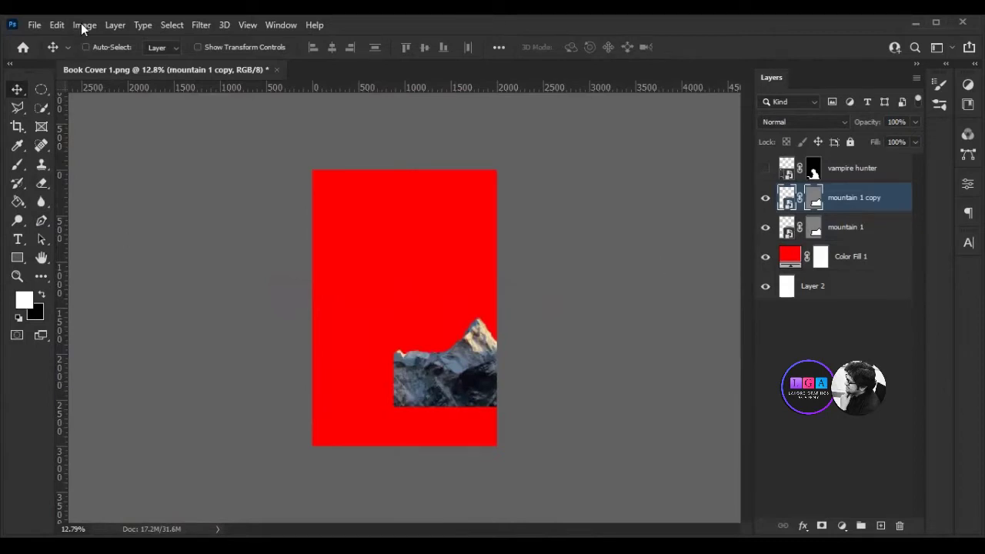
left_click(56, 25)
mouse_move(102, 335)
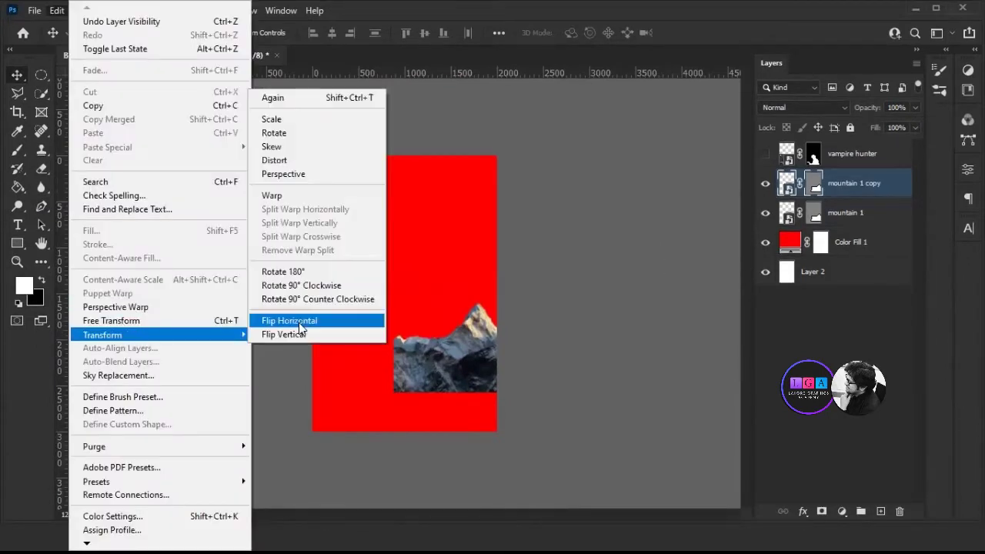
left_click(298, 323)
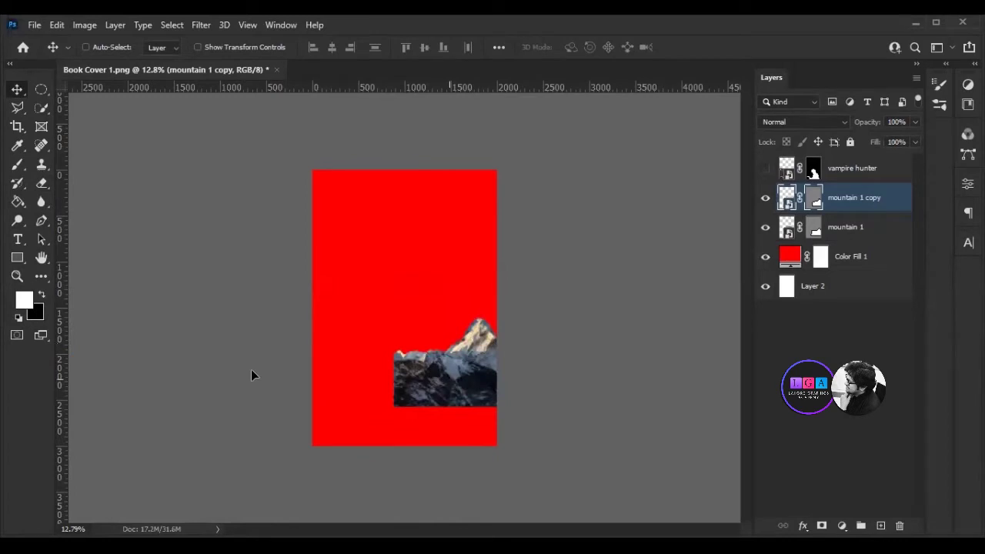
left_click_drag(271, 378, 416, 400)
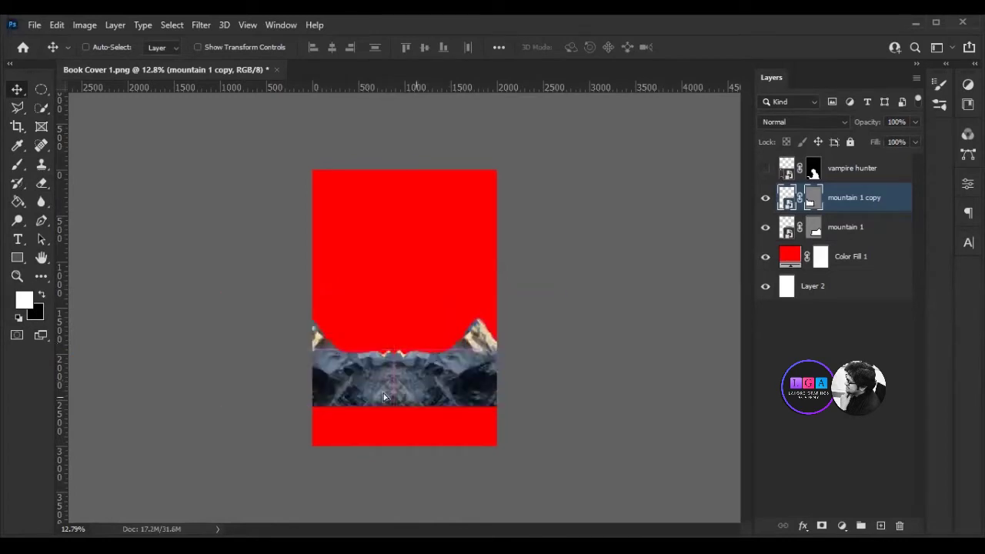
left_click(847, 227, "shift")
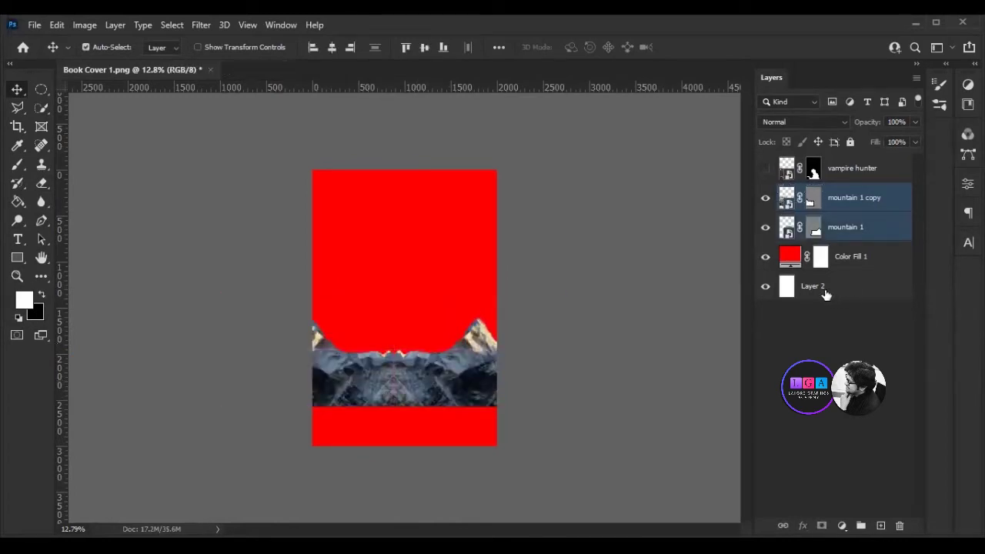
Scale mountain 1 and mountain 1 copy together to 90%.
key("ctrl+t")
left_click_drag(253, 50, 244, 48)
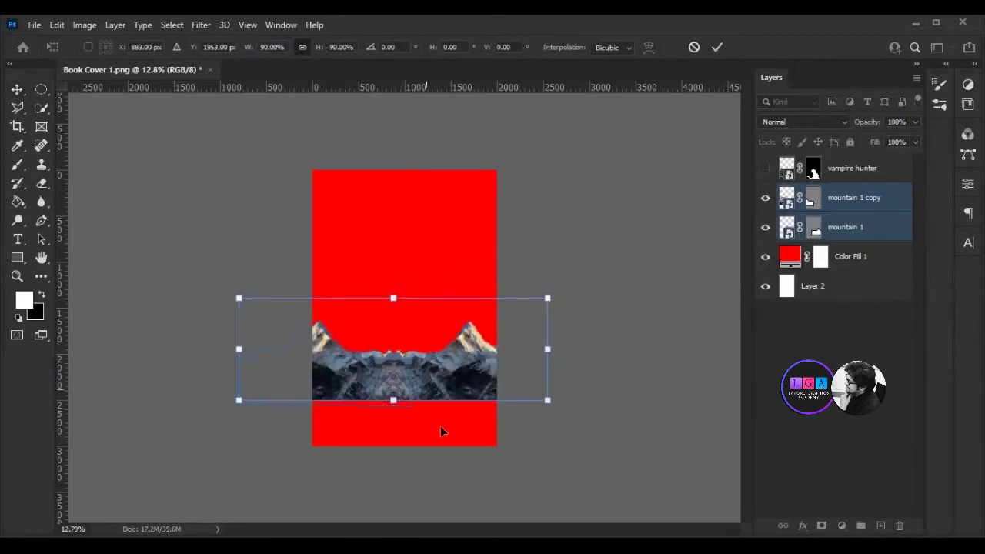
left_click(694, 47)
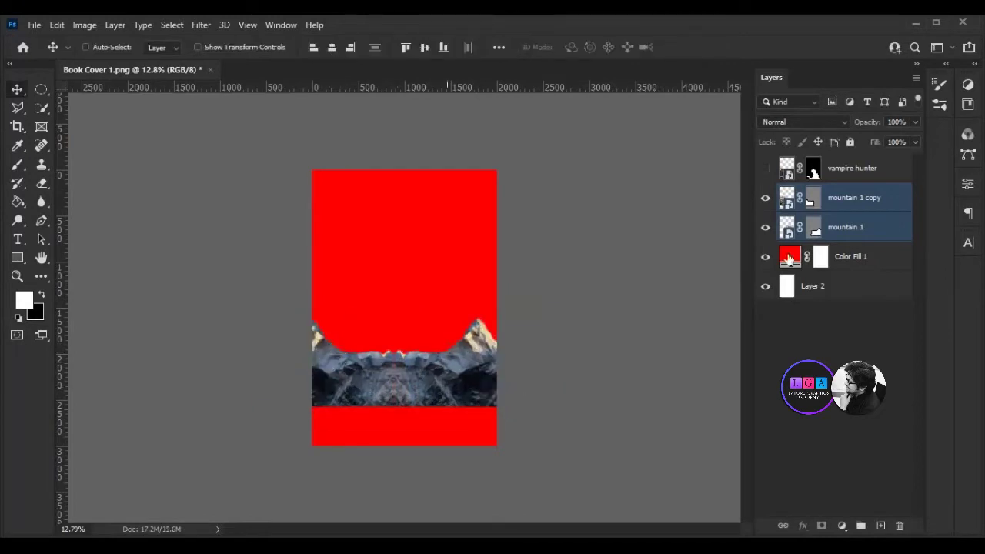
left_click(817, 229)
left_click(816, 228)
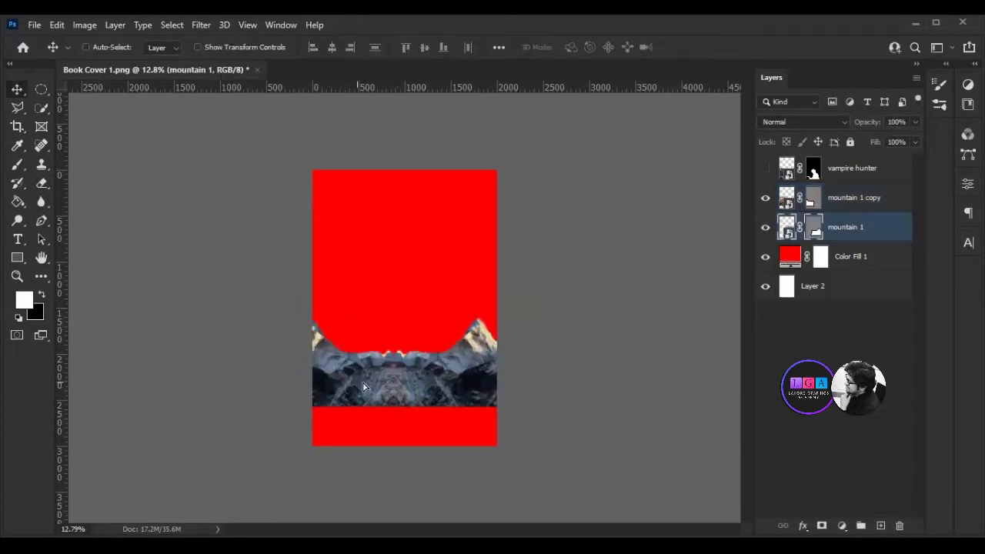
key("ctrl+z")
key("ctrl+z")
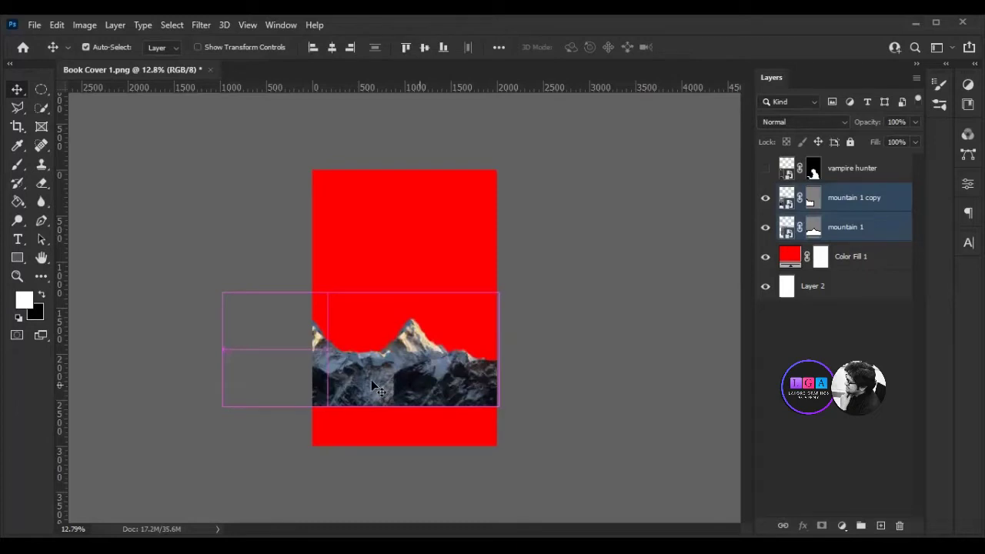
key("ctrl+shift+z")
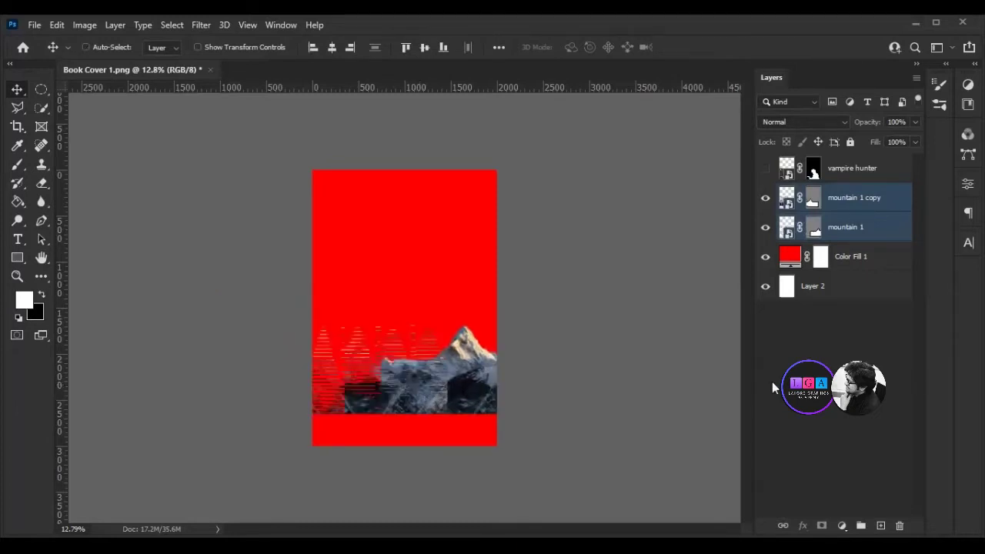
scroll(385, 408, "up", 2)
scroll(488, 380, "down", 1)
scroll(487, 380, "up", 3)
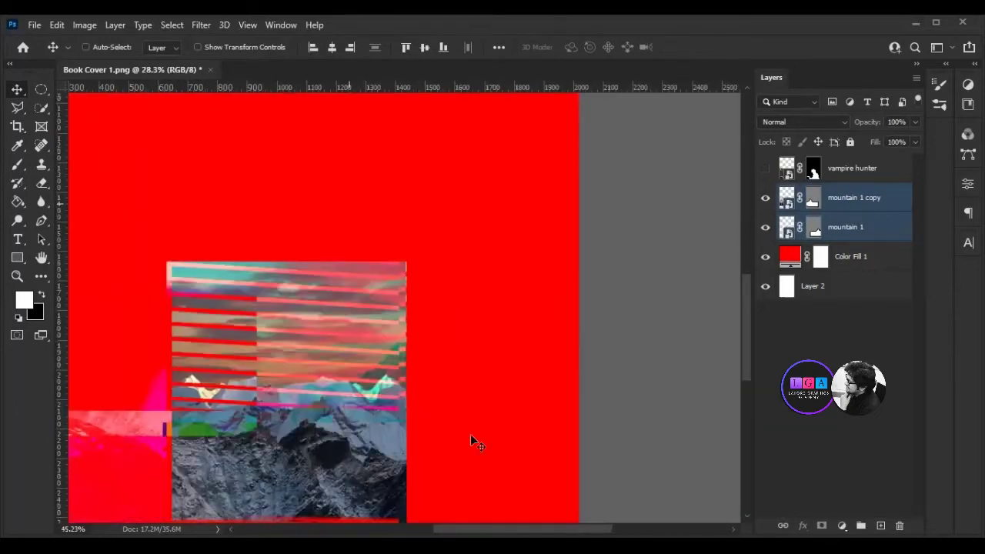
Check the broken mountain 1 layer and delete it.
scroll(472, 440, "down", 1)
scroll(381, 398, "down", 1)
scroll(381, 399, "up", 1)
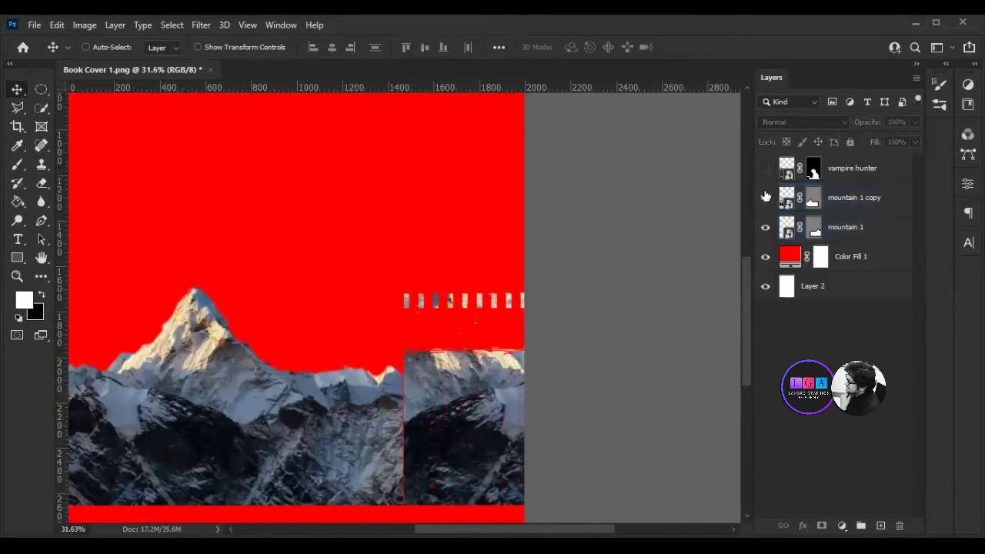
left_click(765, 231)
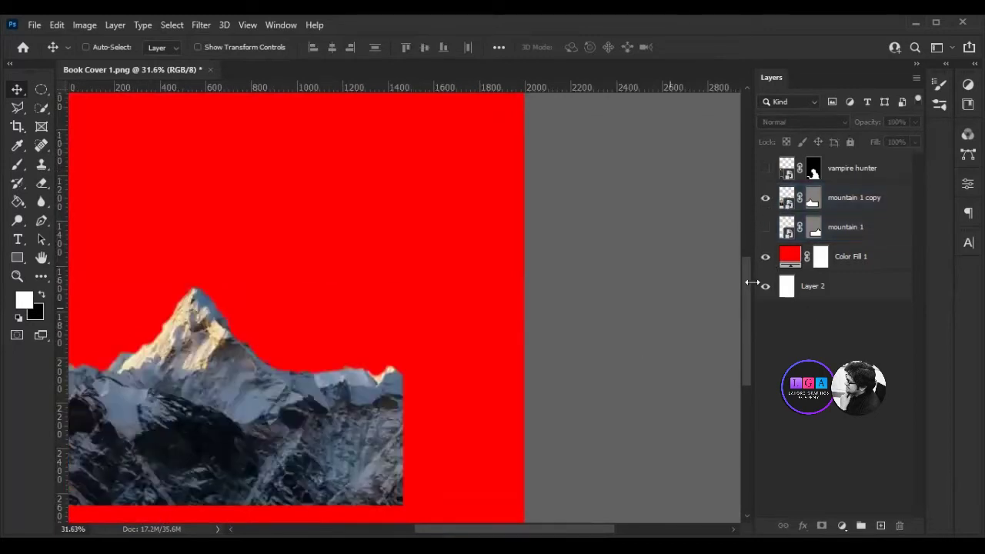
left_click(766, 228)
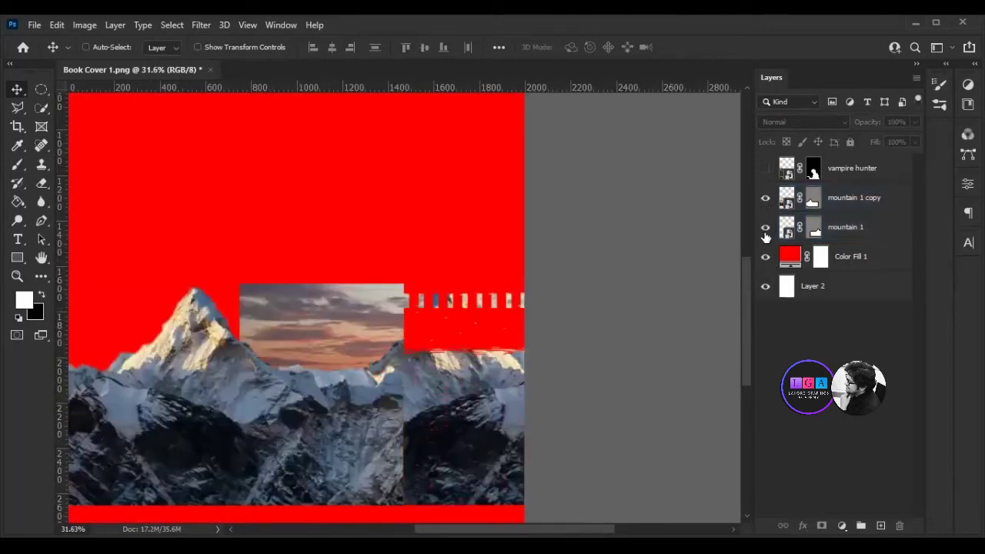
left_click(814, 233)
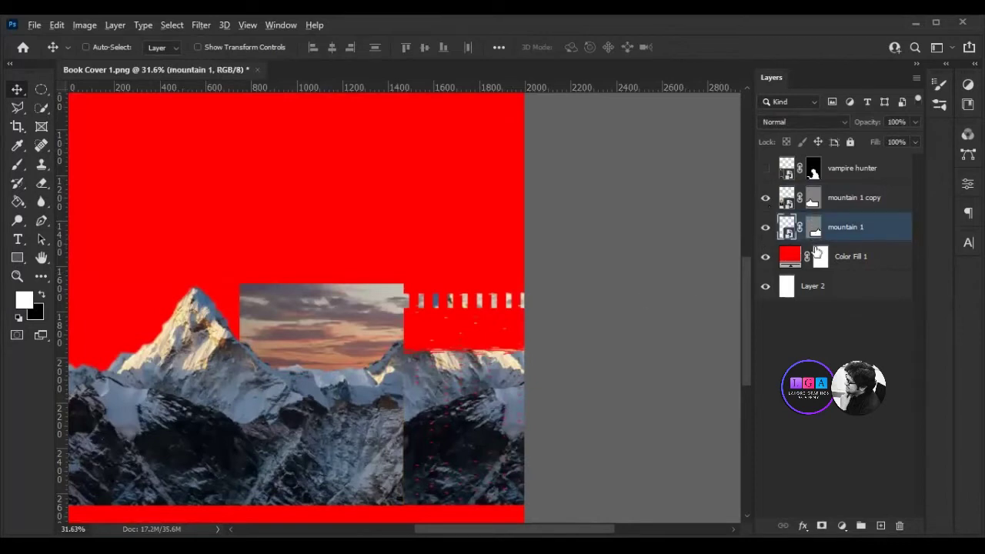
key("Delete")
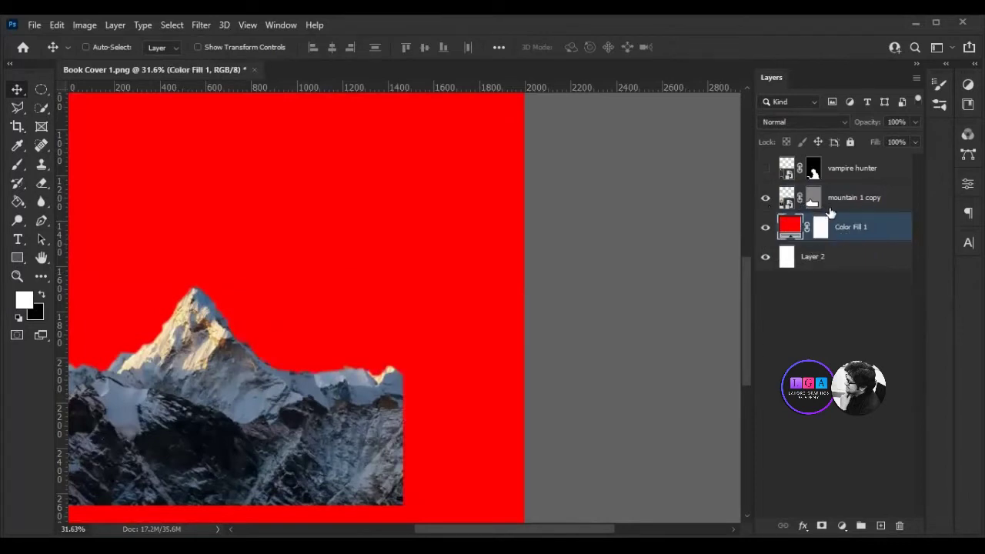
Duplicate mountain 1 copy and move the duplicate right to form twin peaks.
left_click(828, 208)
key("ctrl+j")
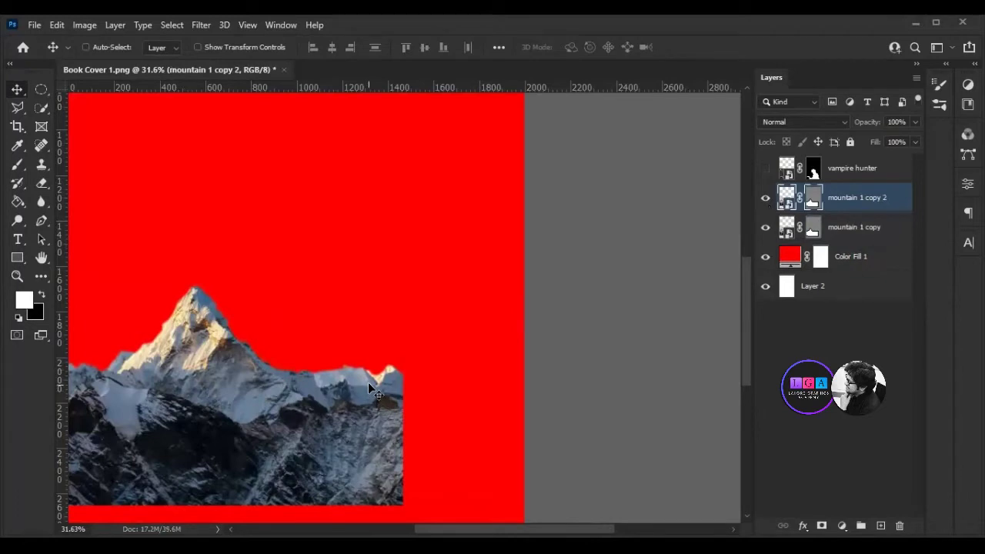
scroll(373, 397, "down", 2)
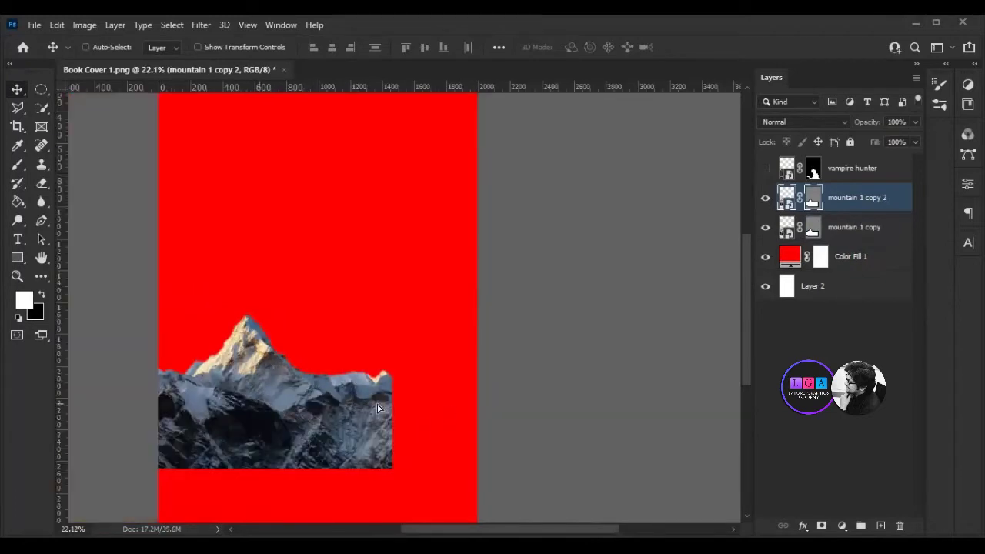
left_click_drag(285, 435, 446, 435)
scroll(266, 406, "up", 2)
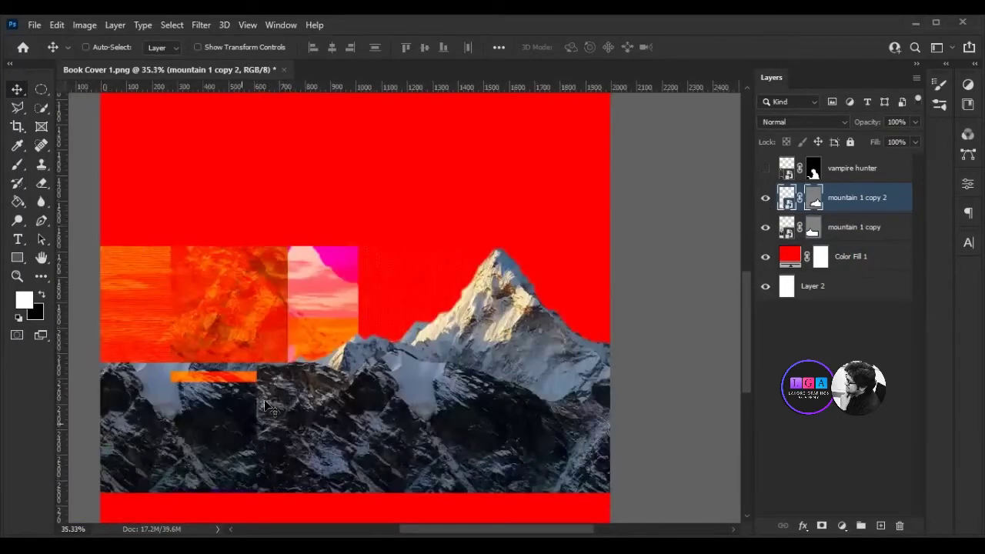
scroll(266, 406, "up", 1)
key("ctrl+0")
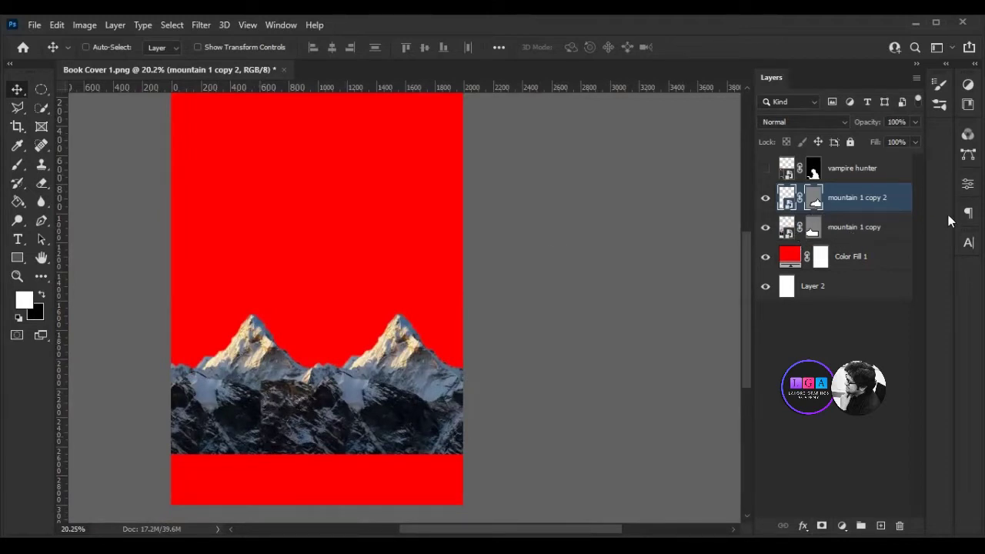
left_click(880, 231, "shift")
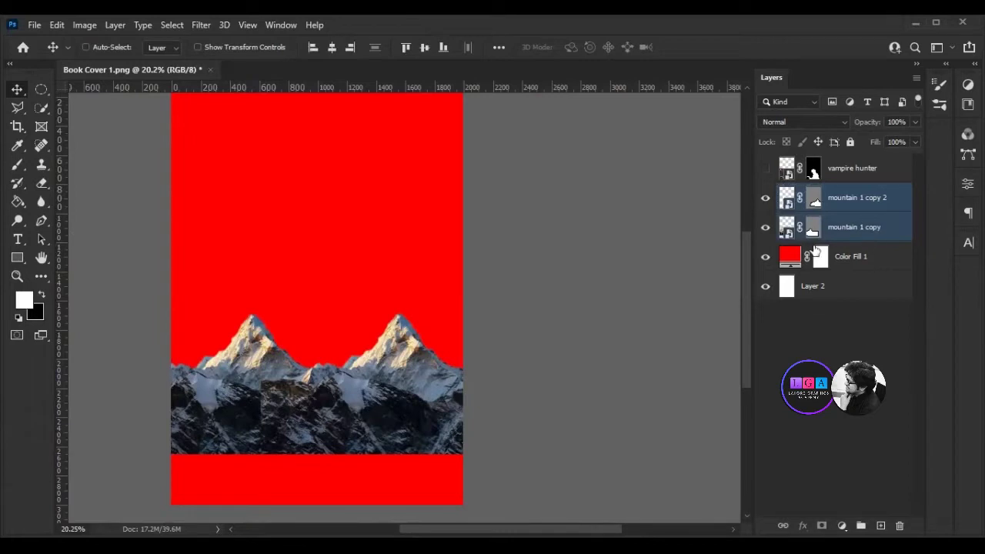
Merge the two mountain layers and rename the merged layer 'Mountain'.
key("ctrl+e")
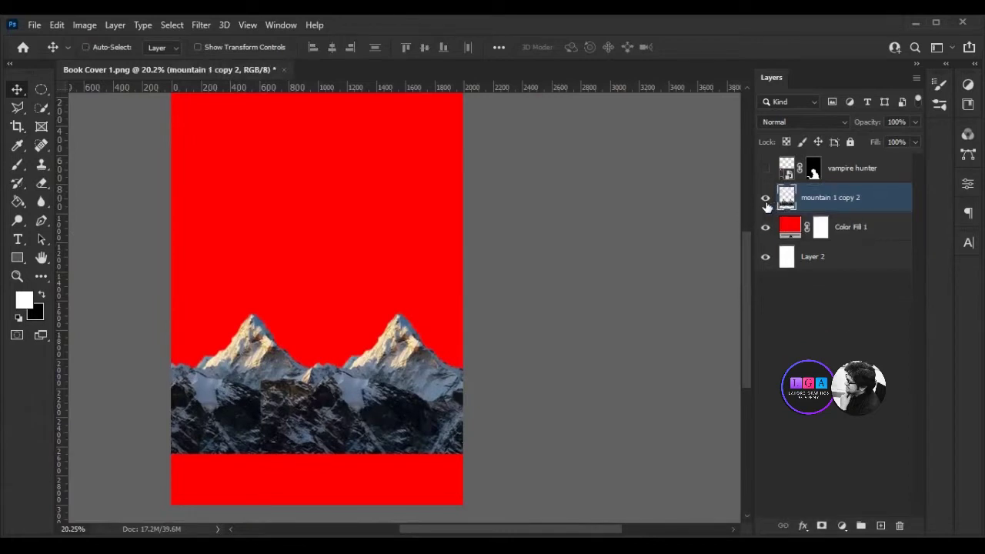
left_click(765, 200)
double_click(829, 199)
type("Mo")
key("Return")
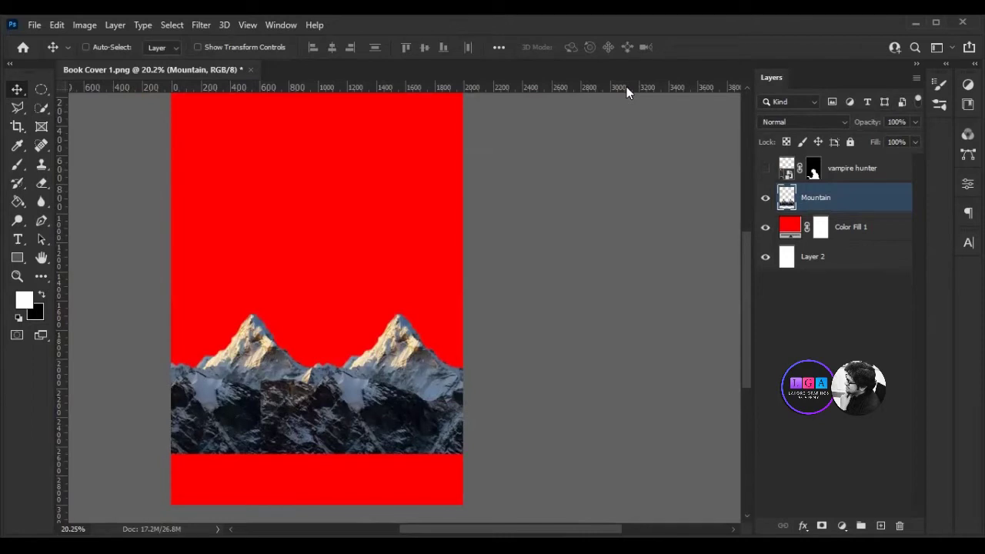
left_click(968, 83)
left_click(857, 112)
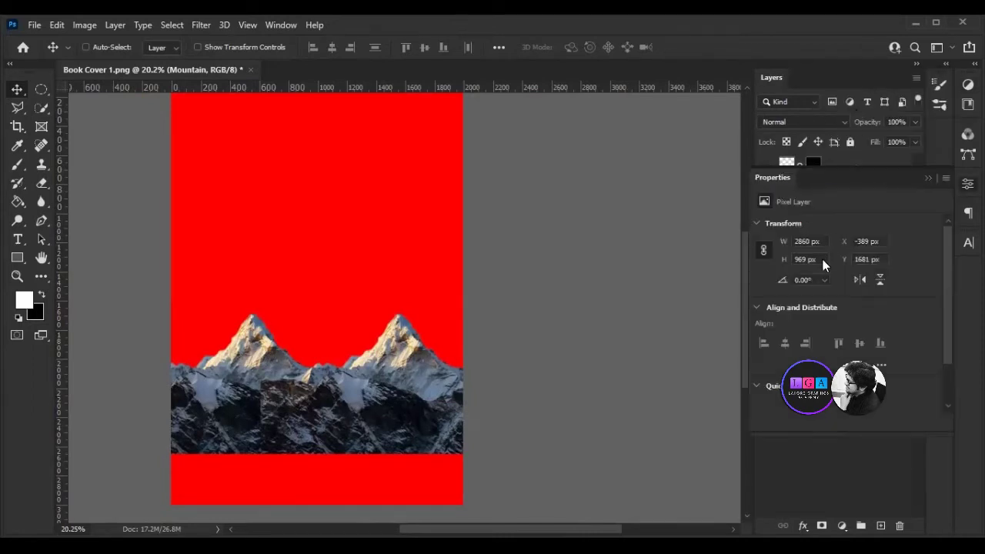
left_click_drag(857, 329, 908, 331)
left_click_drag(793, 329, 791, 330)
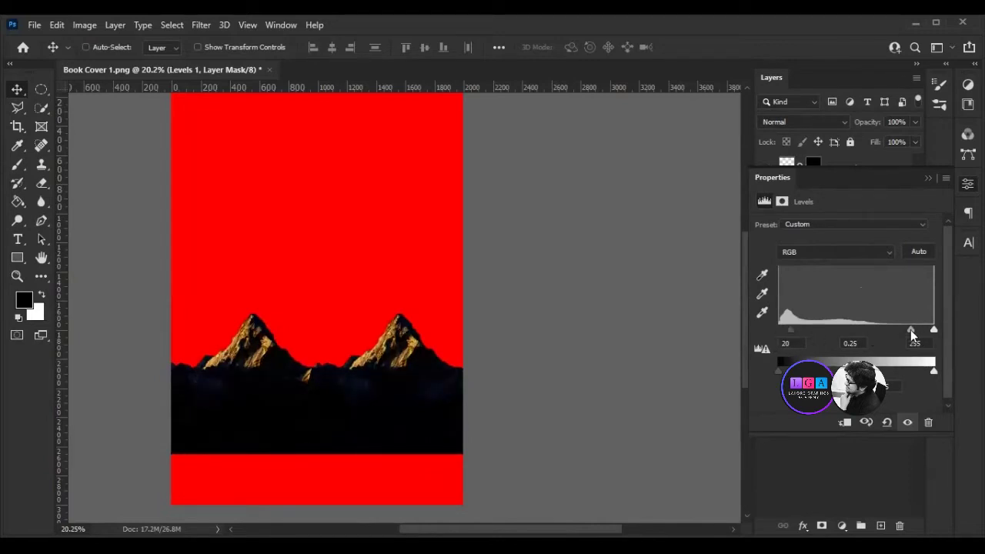
left_click_drag(911, 329, 931, 330)
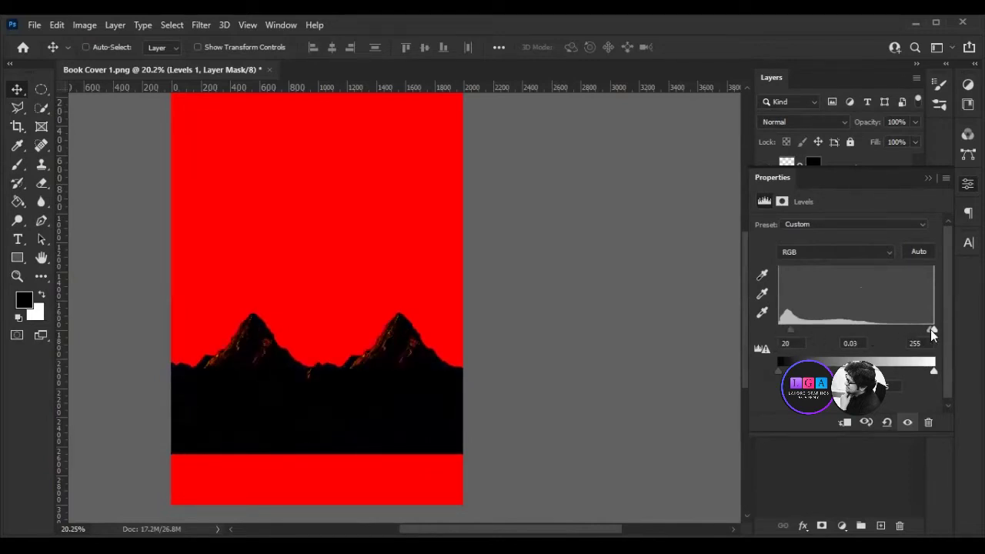
left_click(928, 179)
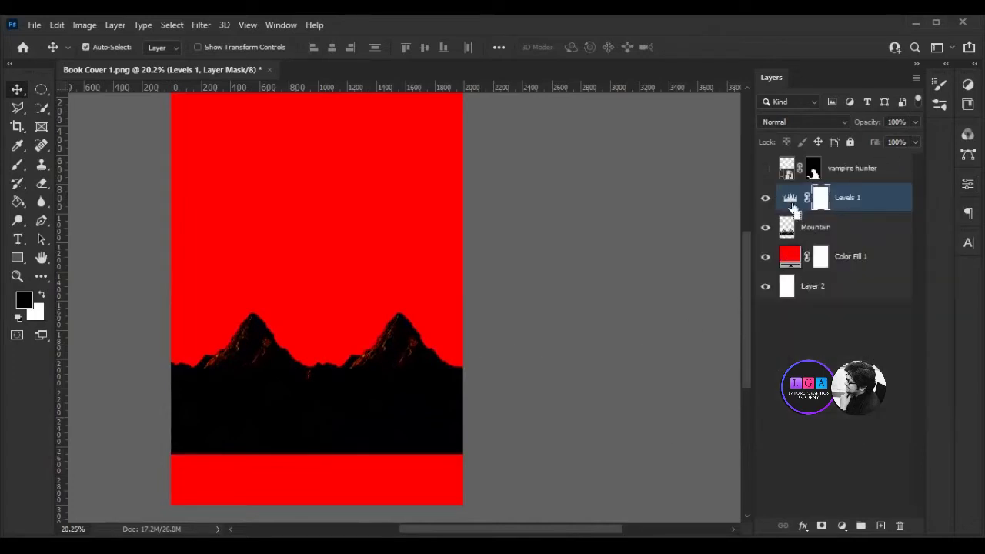
key("Delete")
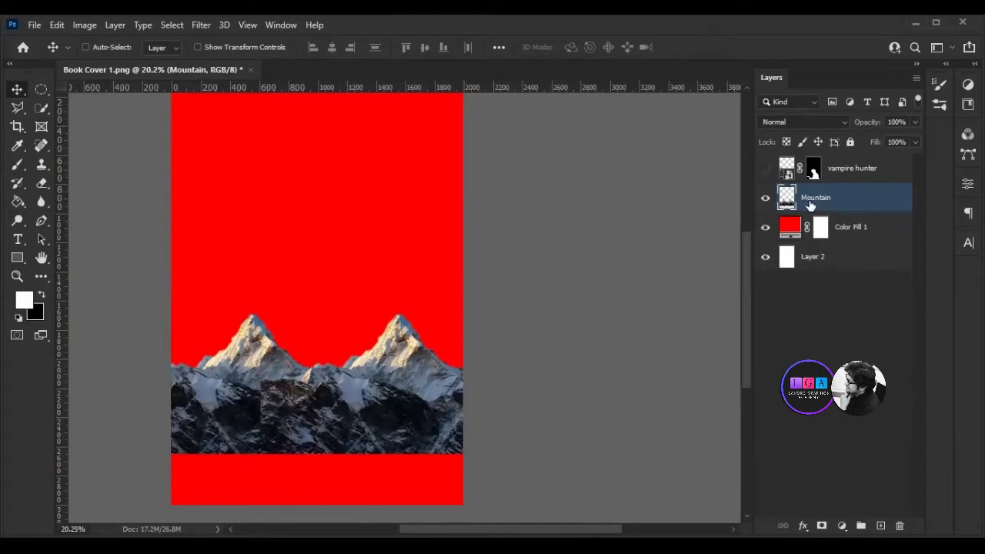
Give the Mountain layer a dark Color Overlay style.
left_click(802, 525)
left_click(831, 471)
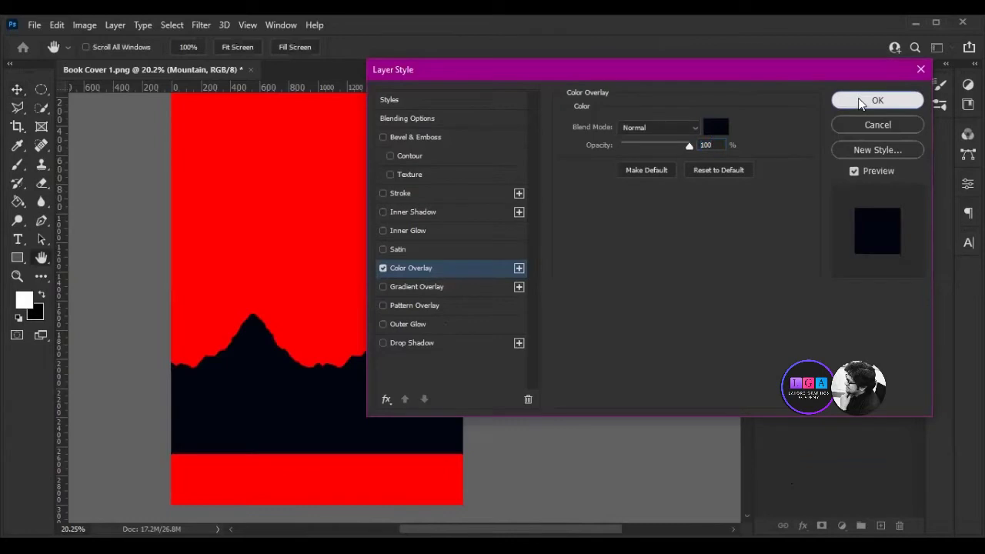
left_click(862, 102)
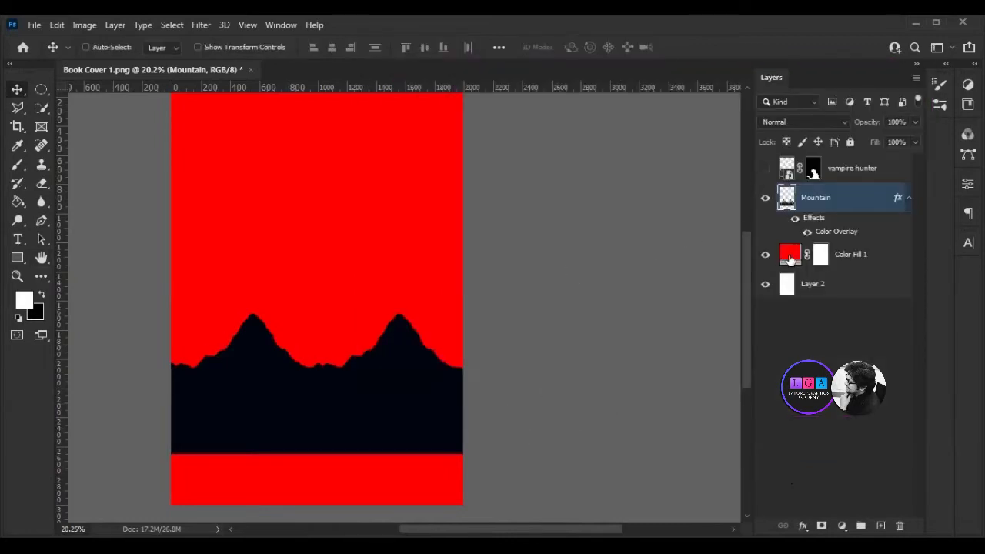
Change the Color Fill 1 background from red to deep navy blue.
double_click(790, 259)
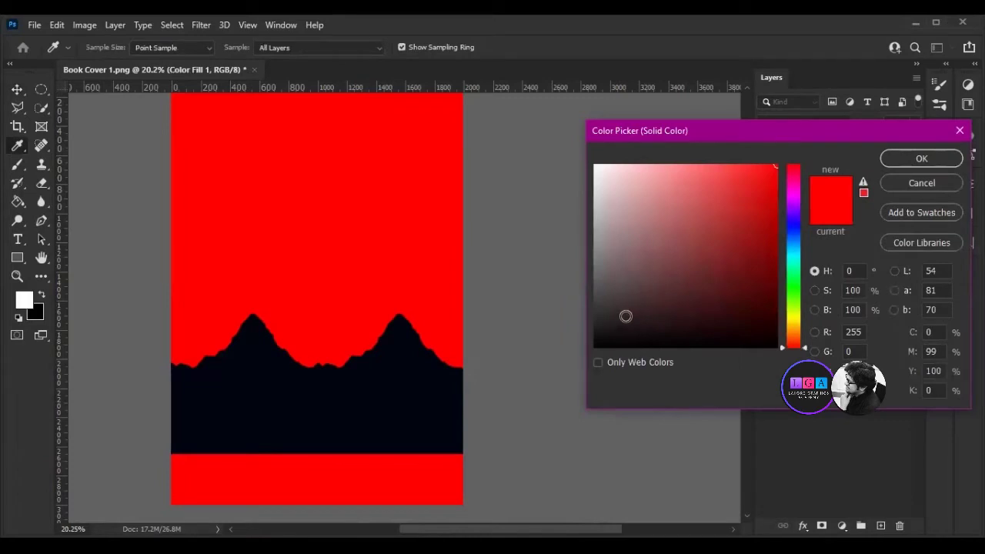
left_click(793, 243)
mouse_move(758, 236)
left_mouse_down()
mouse_move(739, 180)
mouse_move(730, 185)
mouse_move(781, 251)
mouse_move(796, 249)
mouse_move(797, 225)
mouse_move(775, 268)
mouse_move(799, 289)
left_mouse_up()
left_click(888, 163)
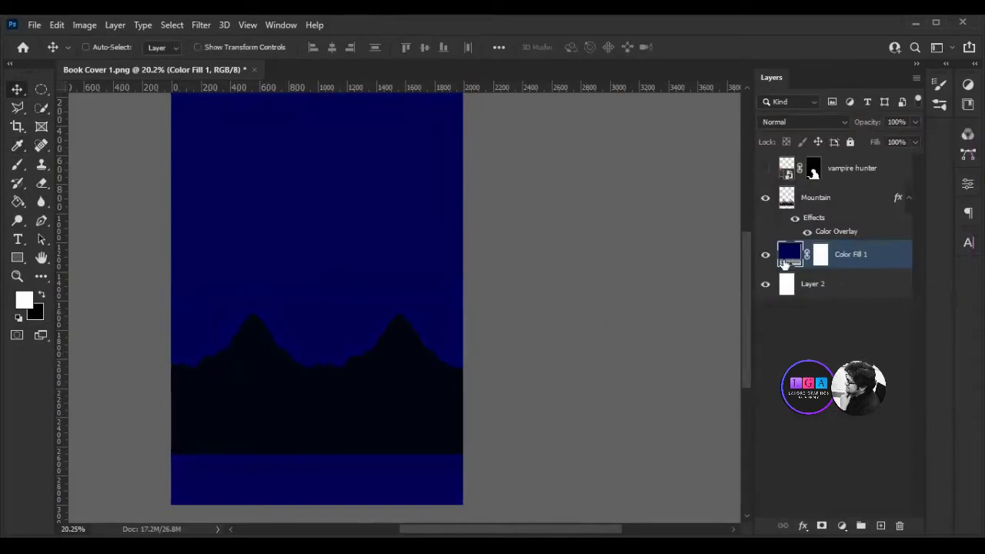
left_click(808, 202)
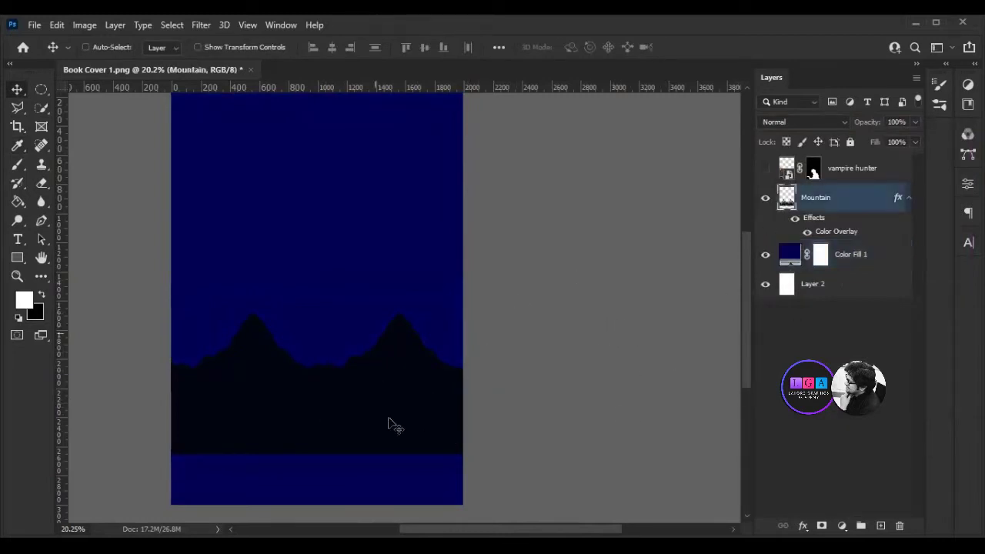
Nudge the mountains slightly left and show the vampire hunter layer again.
left_click_drag(390, 425, 383, 427)
left_click(765, 168)
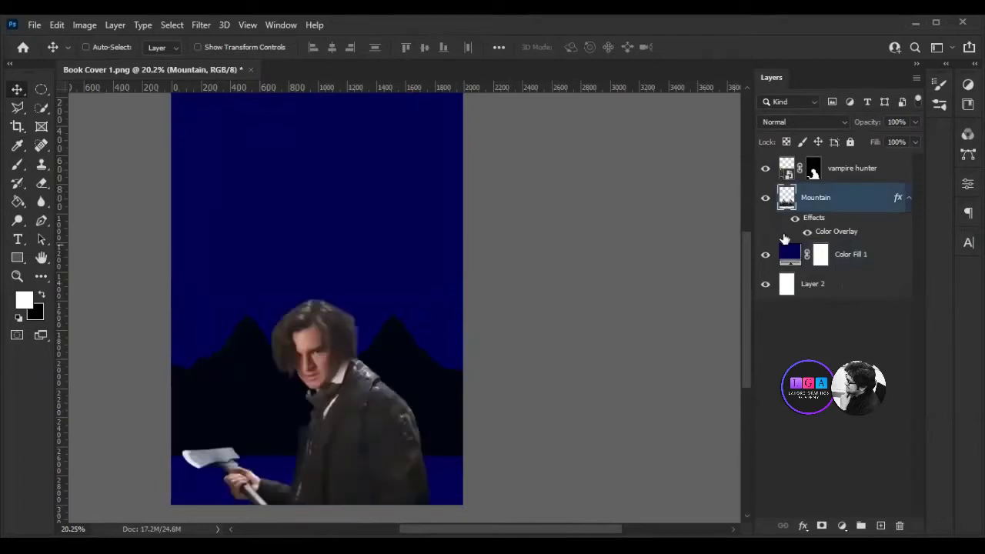
scroll(431, 490, "down", 2)
scroll(429, 497, "up", 1)
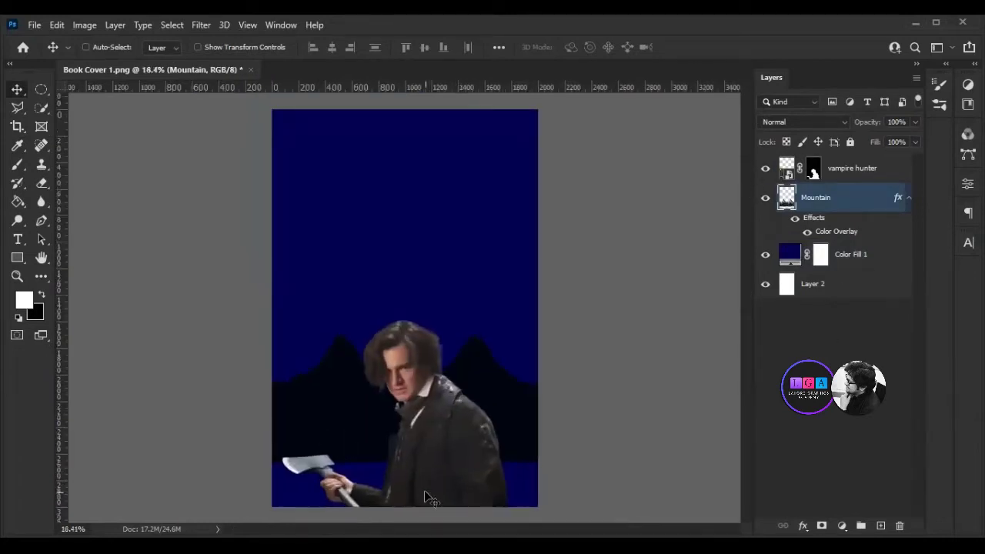
scroll(387, 409, "up", 1)
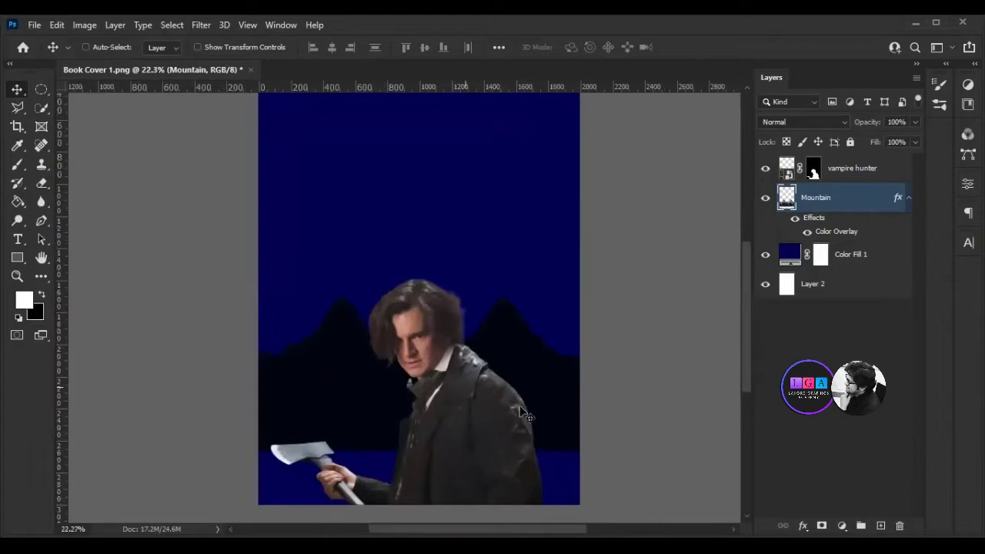
scroll(504, 467, "down", 1)
scroll(420, 458, "down", 2)
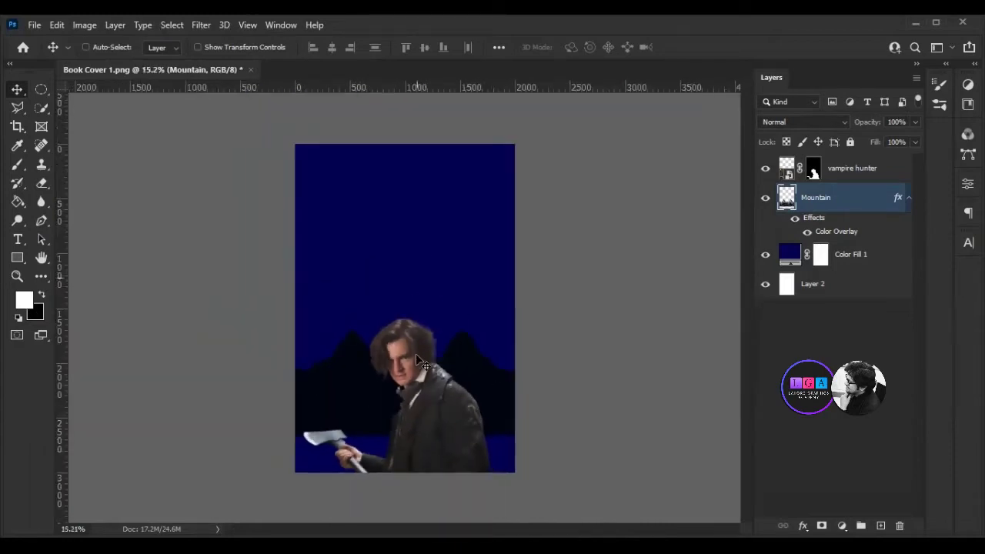
left_click(796, 174)
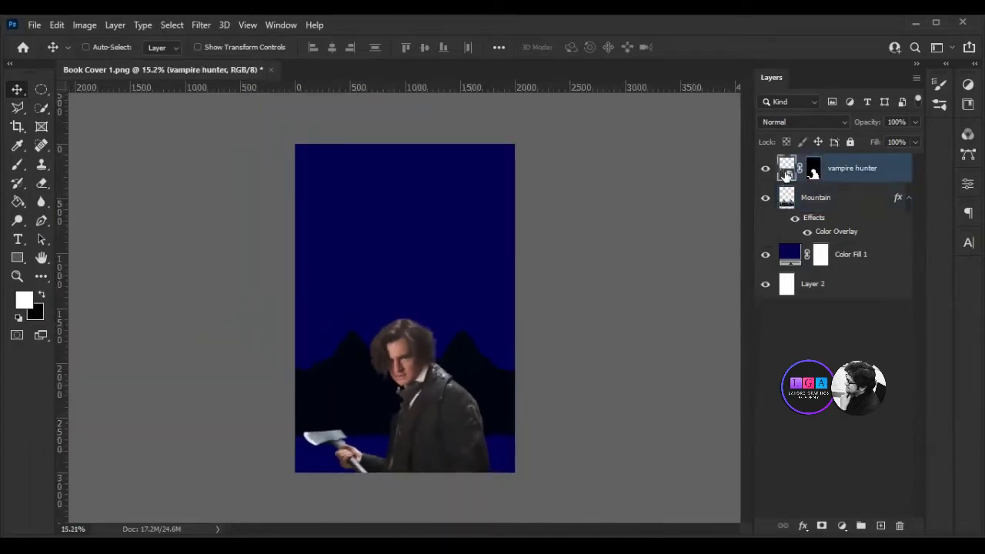
Add a Curves adjustment clipped to the vampire hunter layer.
left_click(968, 184)
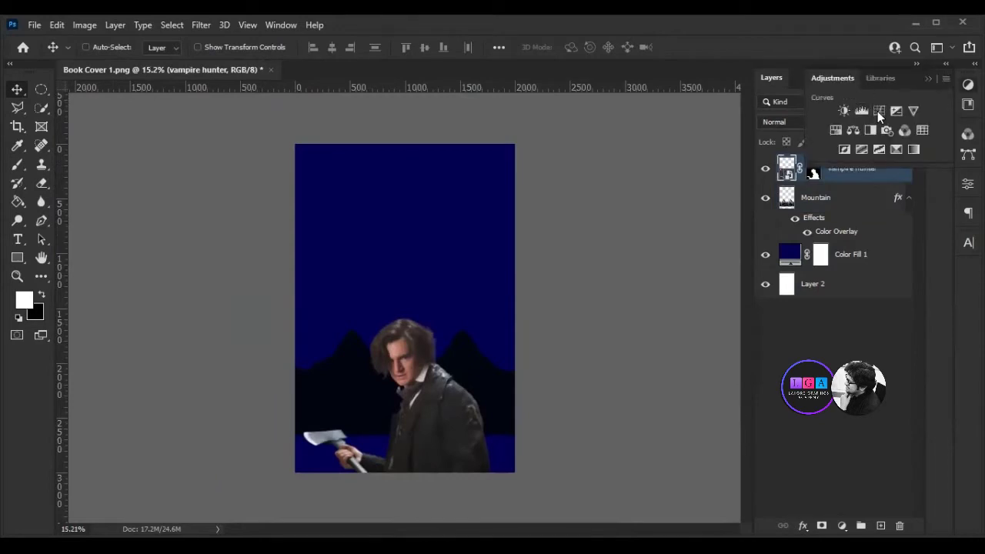
left_click(877, 111)
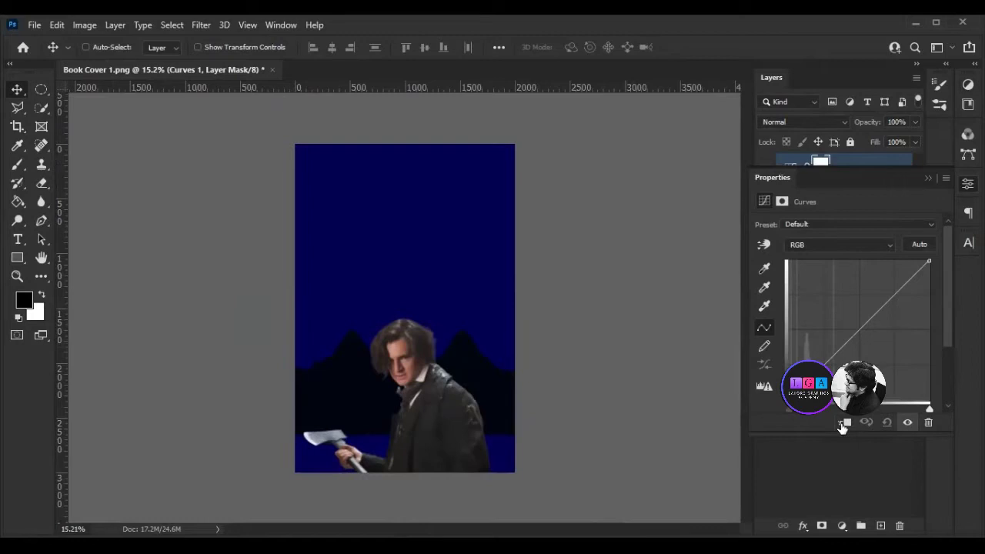
left_click_drag(878, 310, 905, 352)
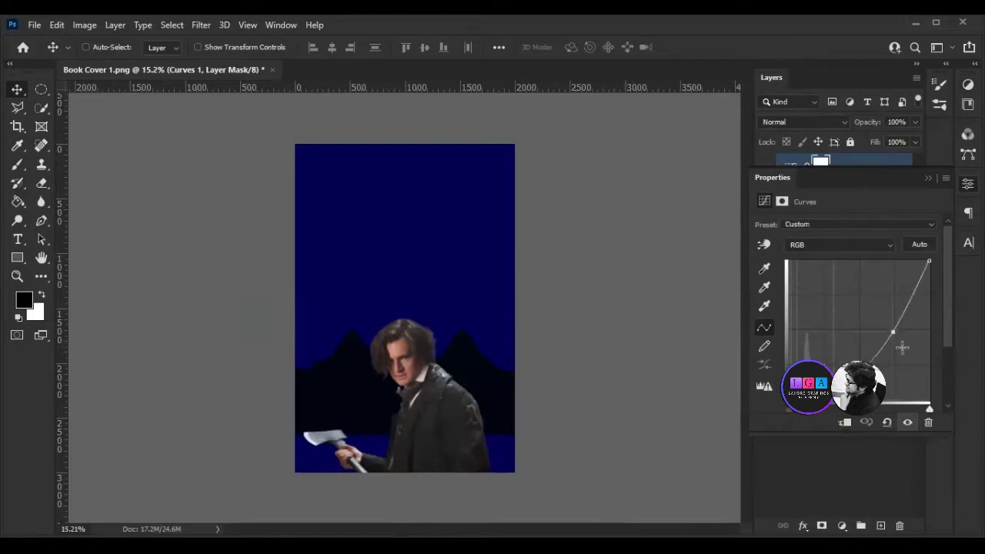
key("ctrl+z")
left_click(845, 425)
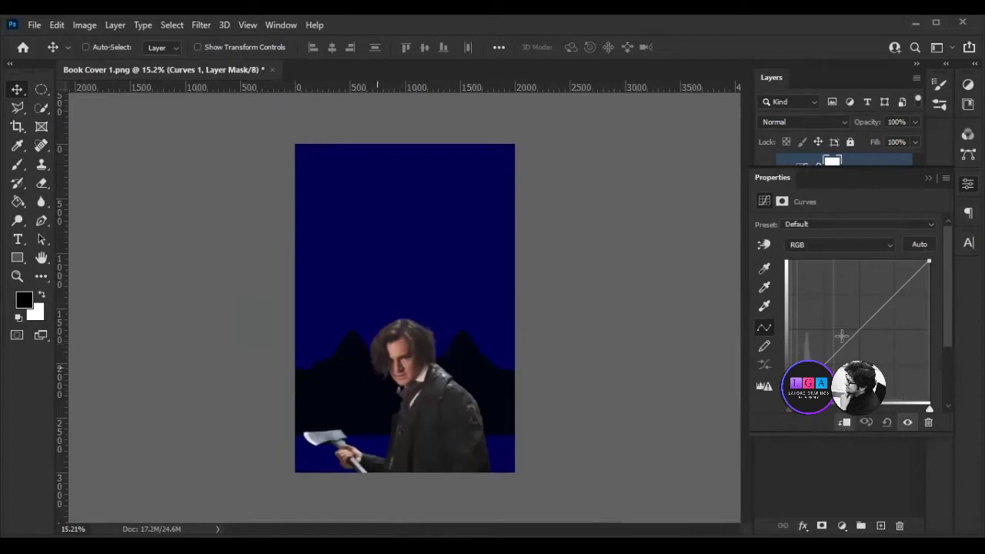
left_click(881, 307)
left_click_drag(882, 307, 889, 327)
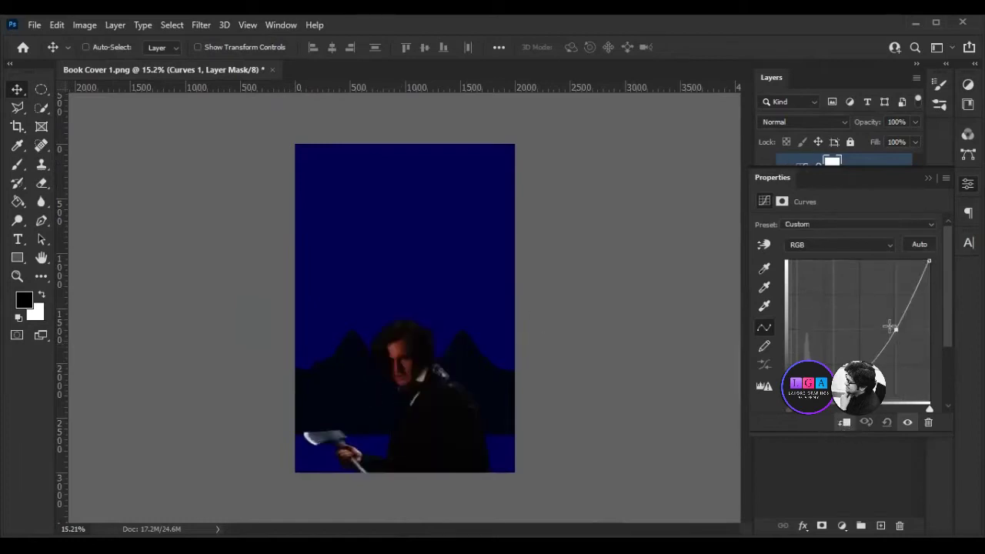
left_click(885, 425)
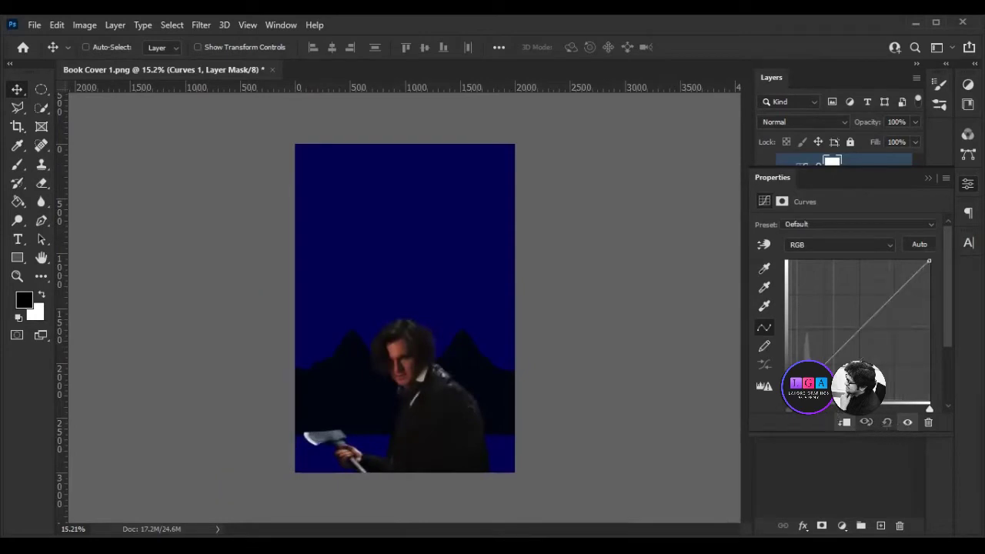
Raise the Blue channel curve slightly to tint the axe man bluer.
left_click(808, 244)
left_click(808, 290)
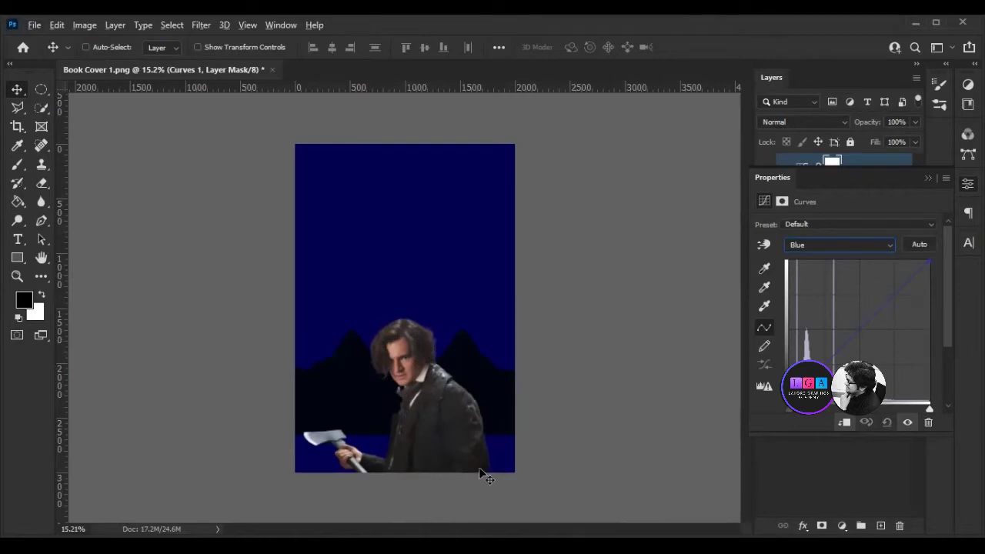
scroll(462, 454, "up", 5)
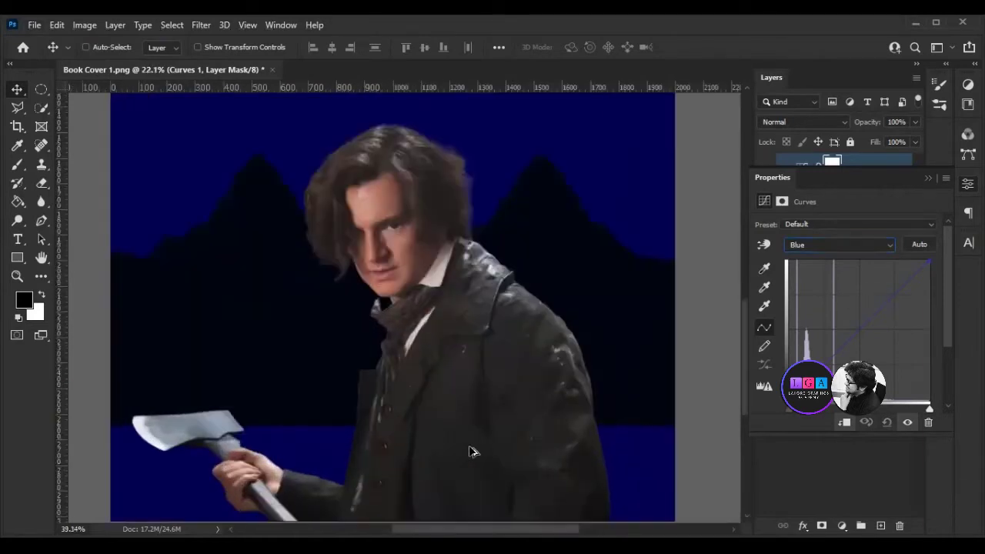
left_click(895, 284)
left_click_drag(890, 281, 888, 279)
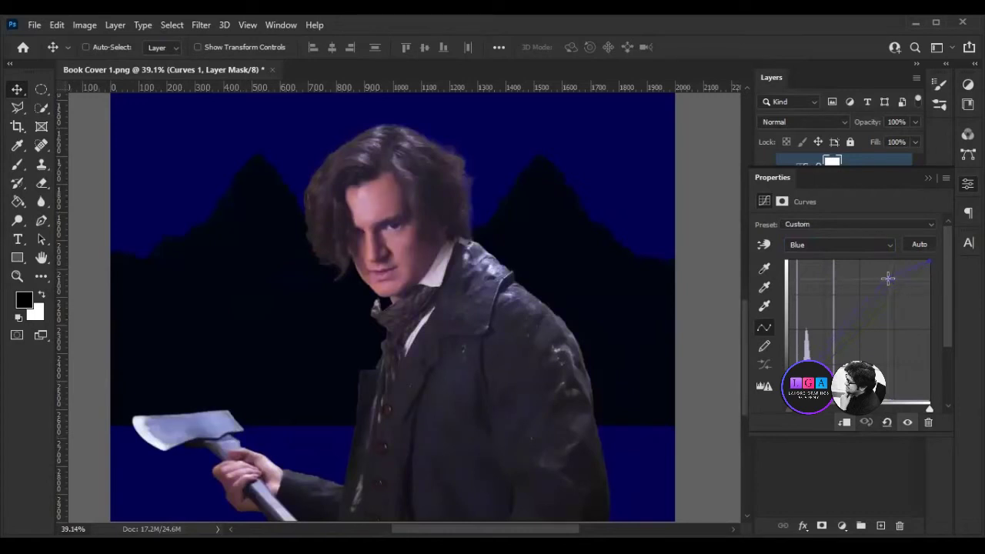
scroll(477, 342, "down", 3)
scroll(488, 367, "down", 2)
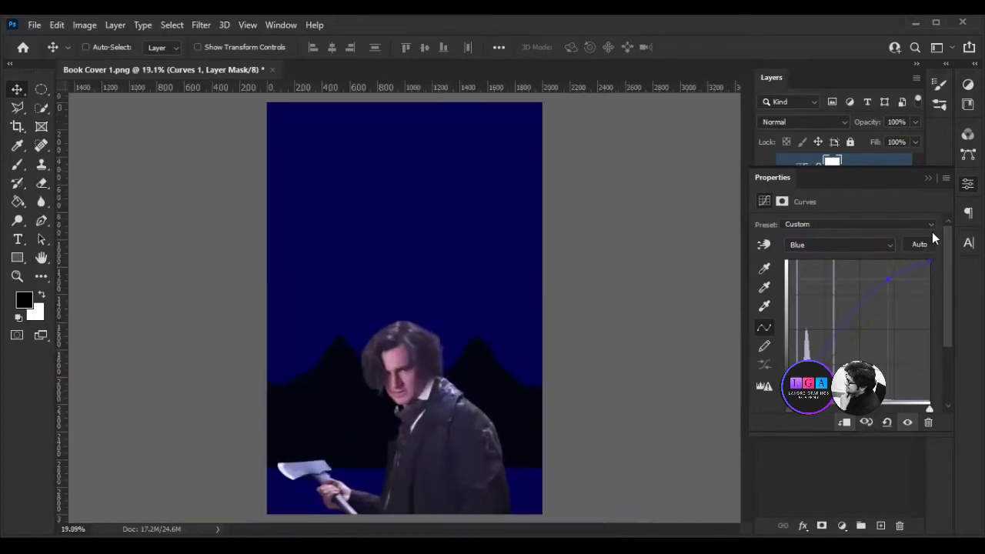
double_click(779, 178)
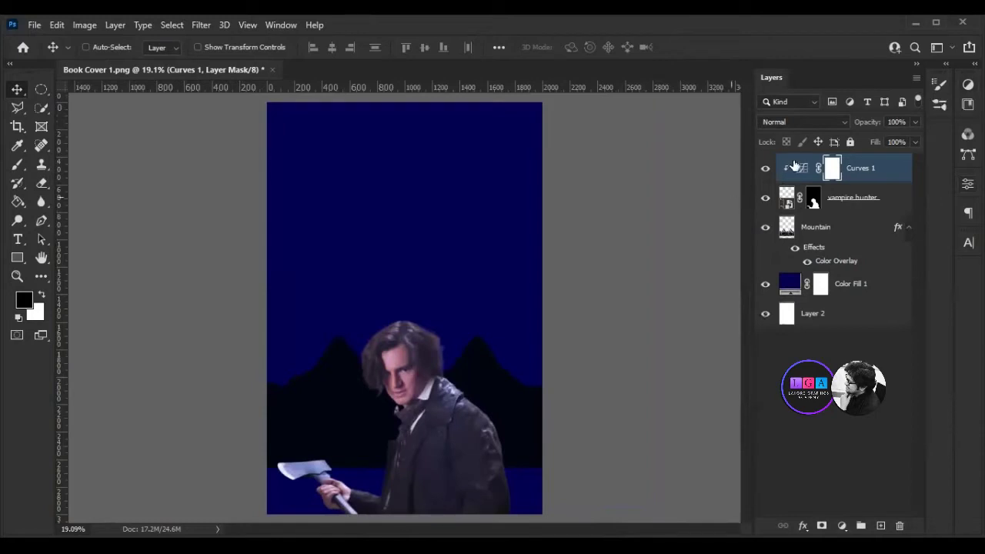
Add a Levels adjustment with input black 25 and white 213.
left_click(940, 105)
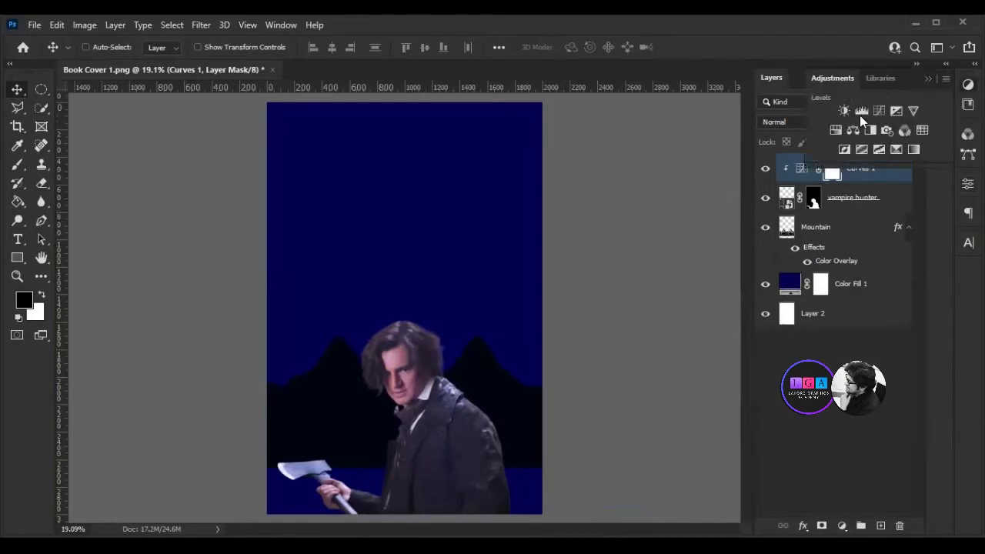
left_click(859, 115)
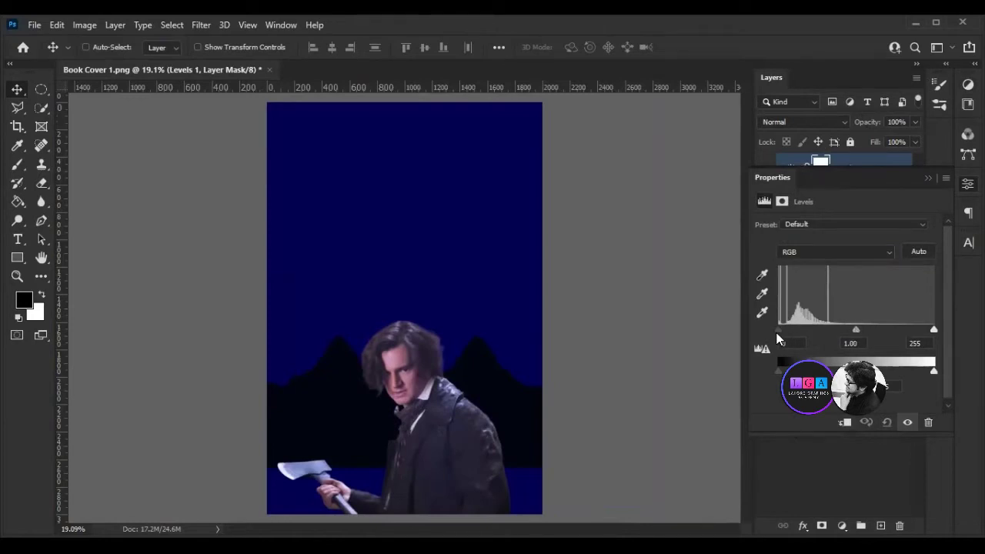
left_click_drag(778, 331, 790, 331)
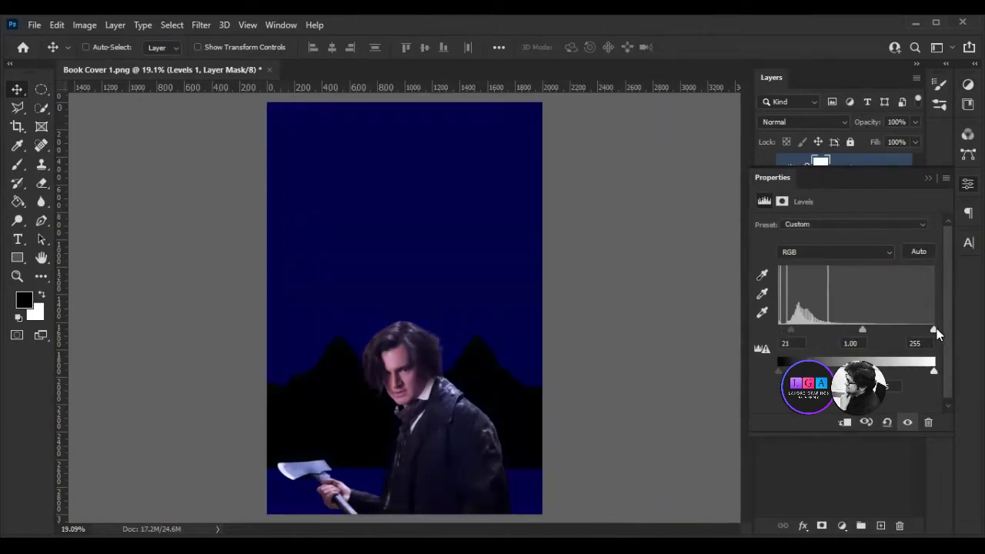
left_click_drag(929, 329, 908, 329)
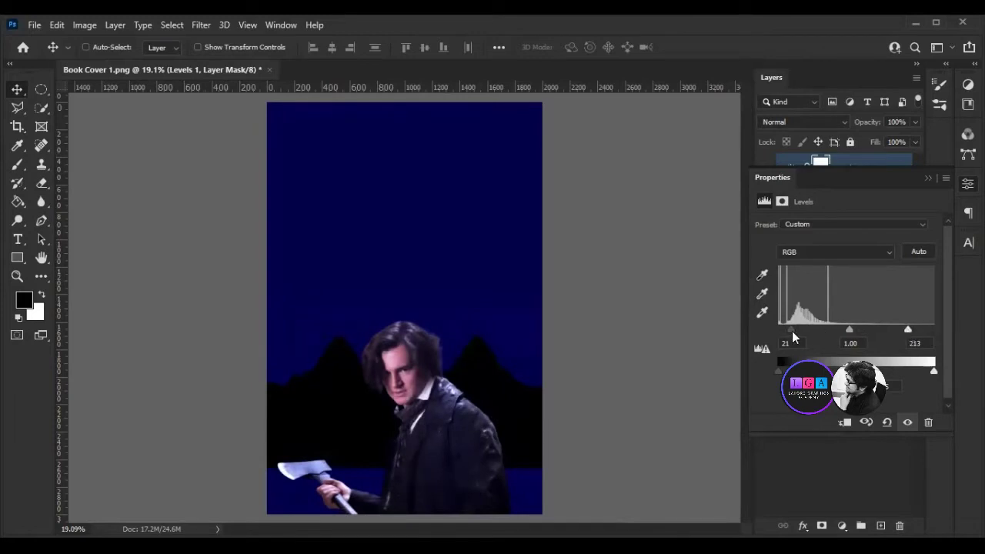
left_click(927, 178)
Toggle Levels 1 visibility to compare the axe man before and after.
left_click(802, 169)
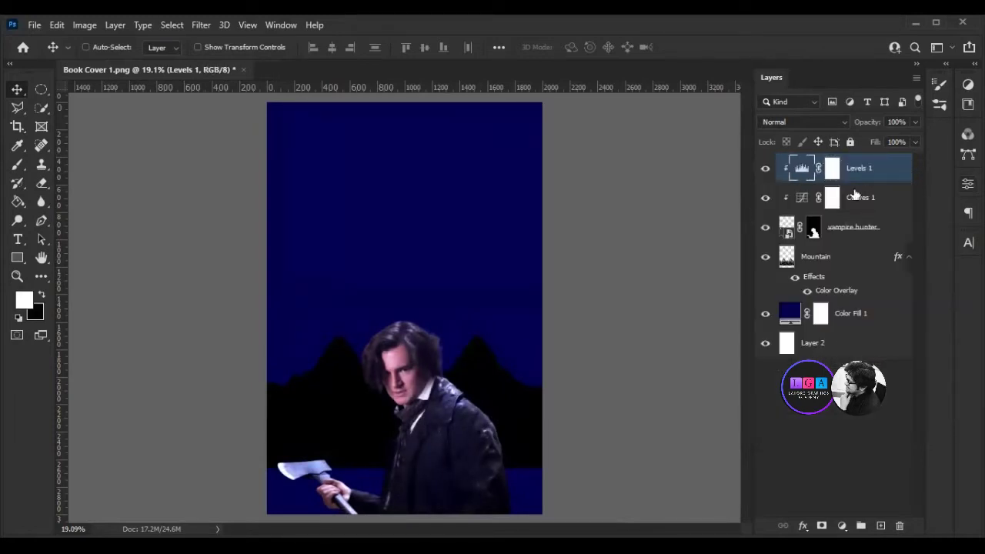
left_click(765, 169)
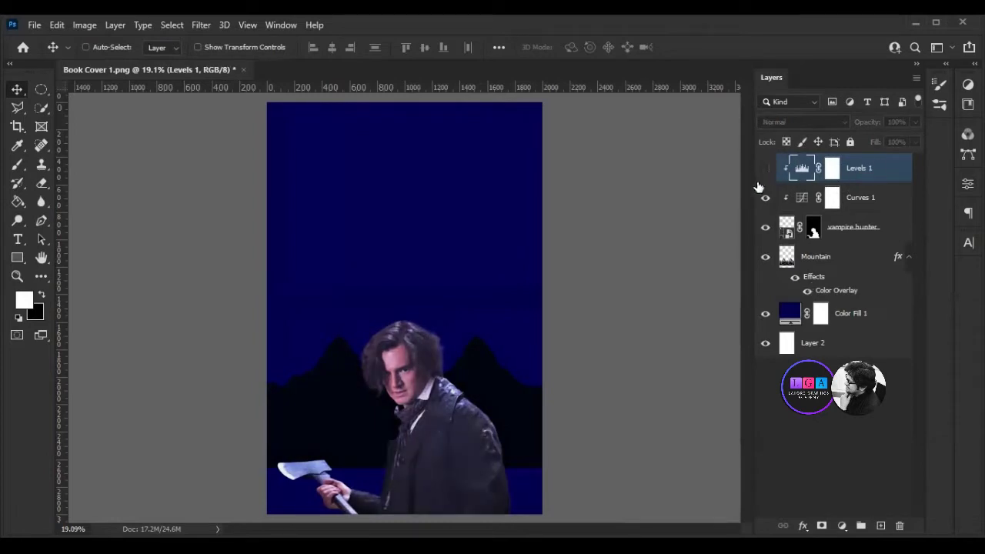
left_click(765, 169)
left_click(765, 169)
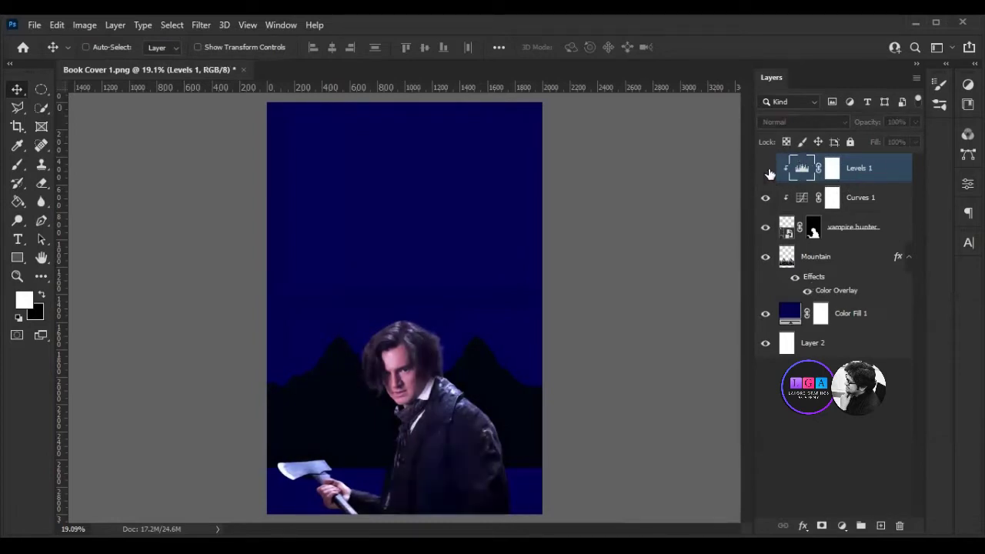
left_click(766, 170)
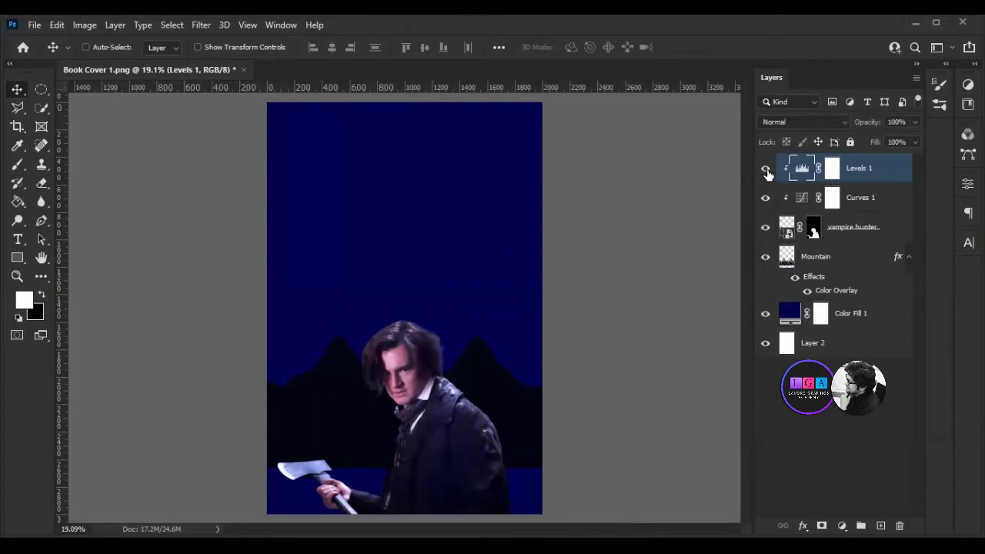
Rename Curves 1 to 'Blue' and Levels 1 to 'COntrast'.
left_click(765, 170)
scroll(446, 495, "up", 1)
scroll(446, 494, "up", 1)
scroll(446, 495, "up", 1)
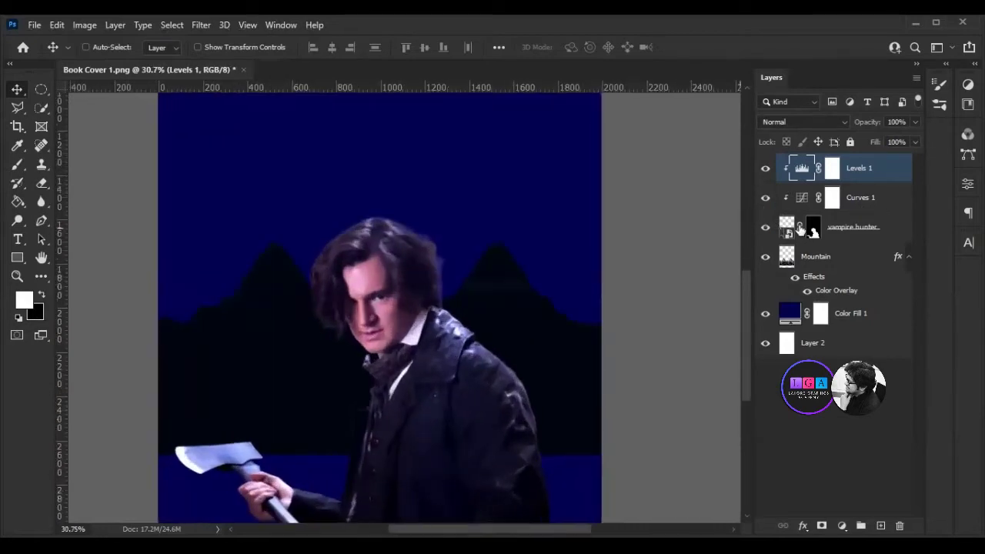
double_click(862, 198)
type("Blue")
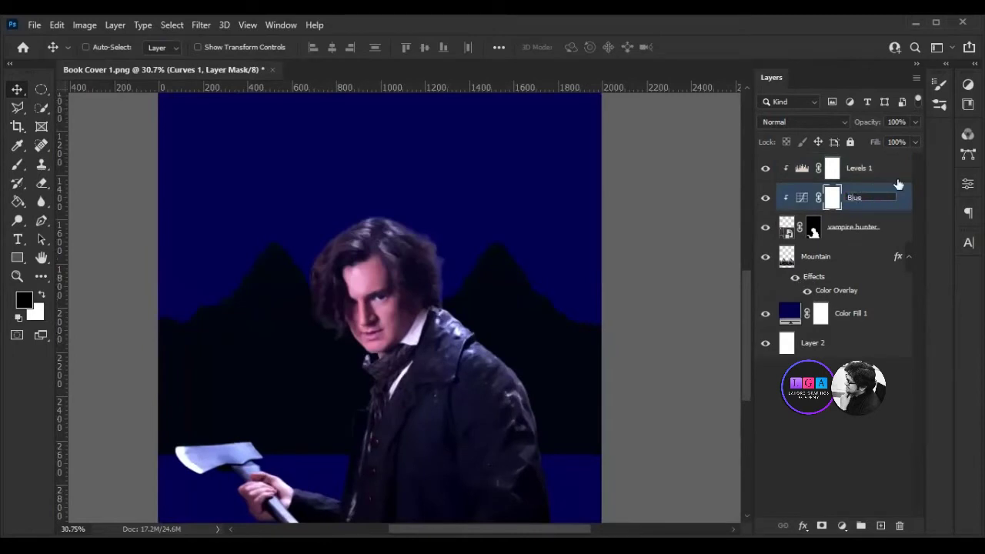
key("shift+Tab")
type("COnt")
key("Return")
scroll(434, 372, "down", 1)
scroll(433, 372, "down", 1)
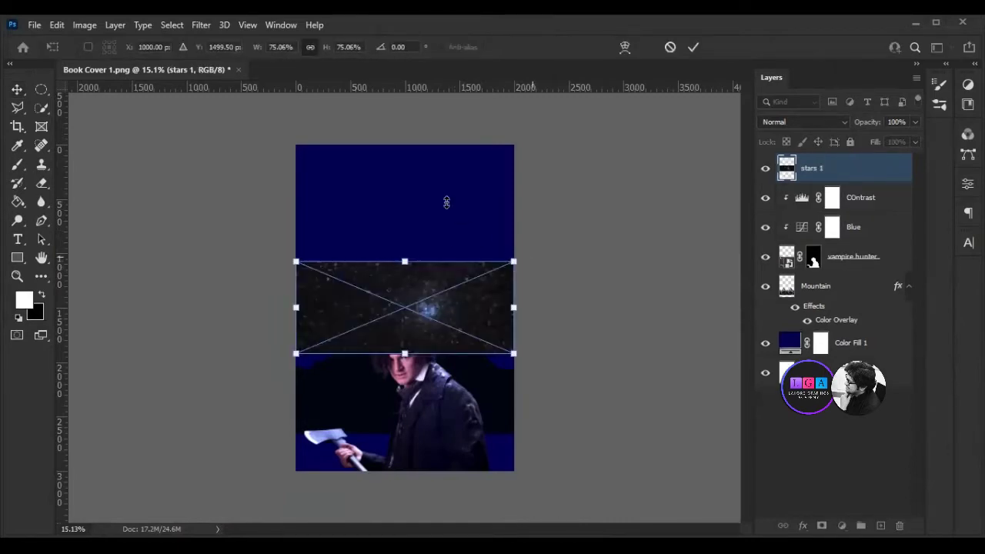
Rotate the stars image 90° and scale it to cover the whole canvas.
left_click_drag(447, 202, 466, 191)
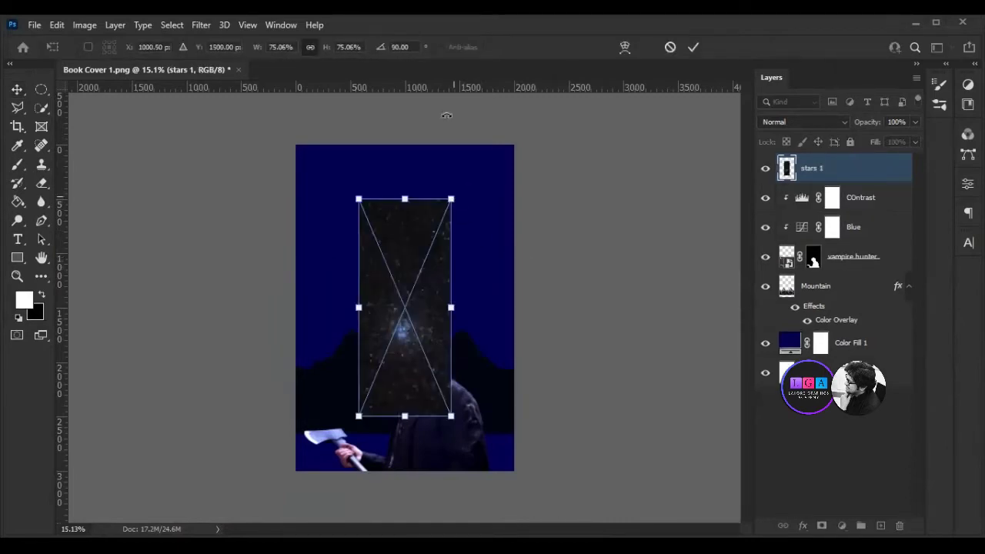
left_click_drag(254, 47, 257, 47)
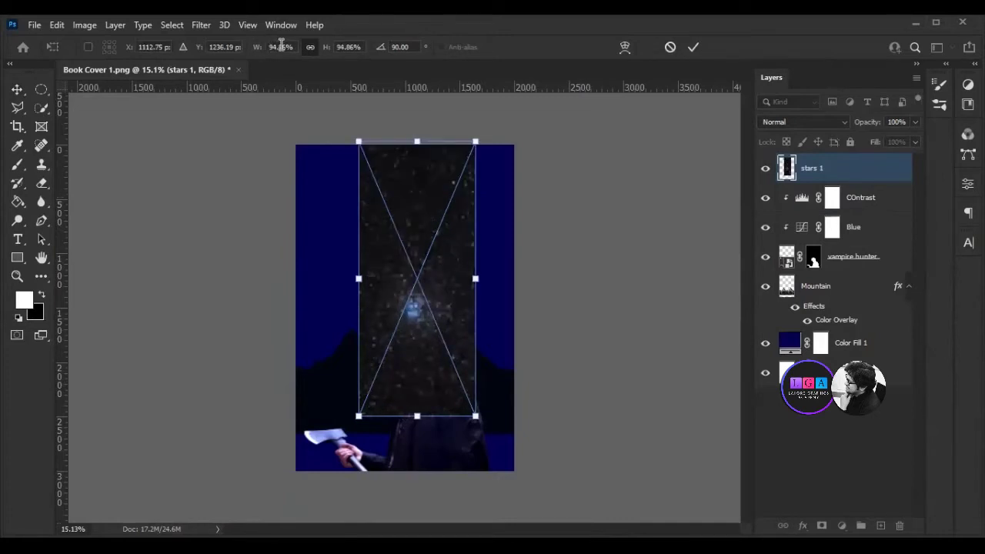
left_click_drag(262, 47, 314, 53)
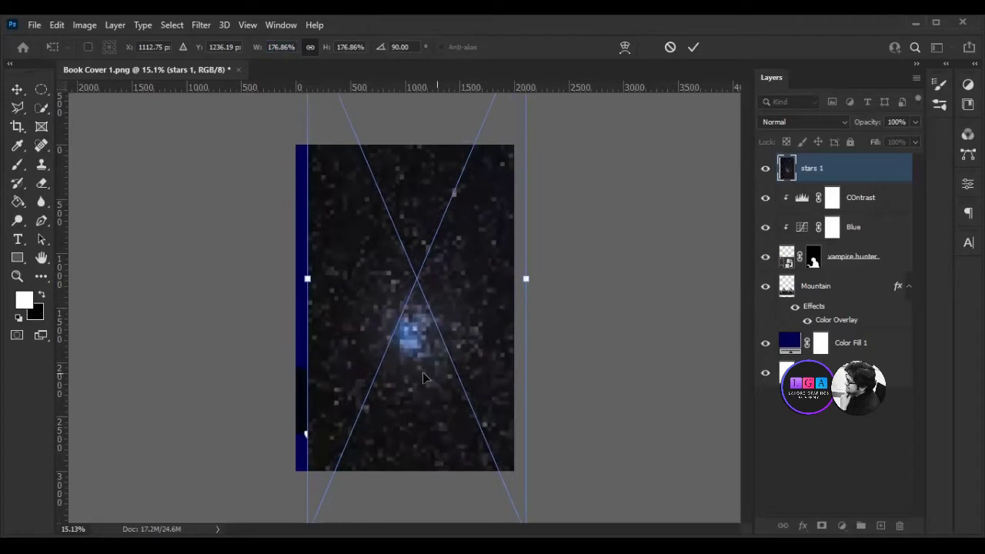
left_click_drag(422, 378, 411, 378)
left_click_drag(257, 47, 262, 48)
left_click(692, 47)
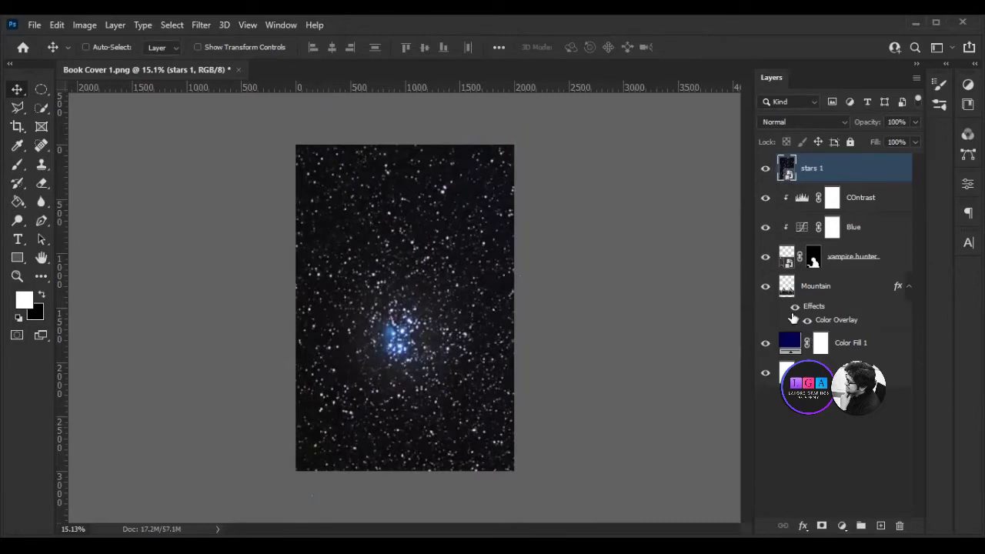
Move stars 1 below Mountain and set its blend mode to Overlay.
left_click_drag(793, 318, 794, 317)
left_click(806, 125)
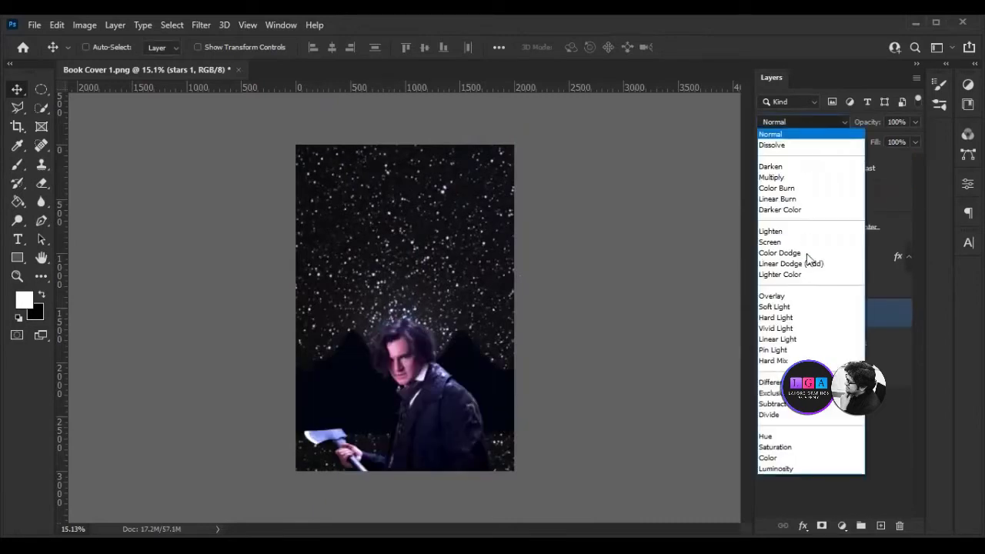
left_click(779, 294)
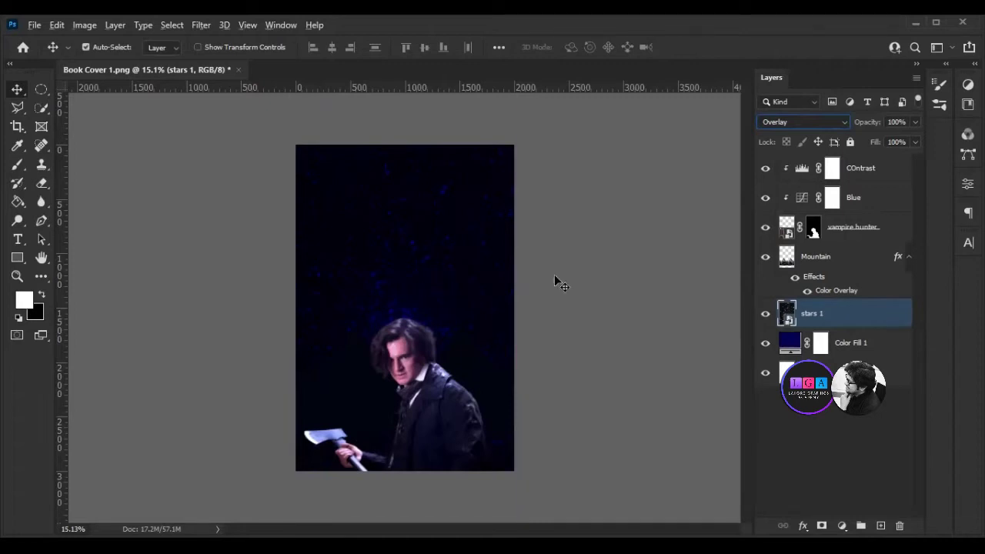
Return the stars 1 layer to Normal blending and fade it to 32% opacity.
key("shift+alt+n")
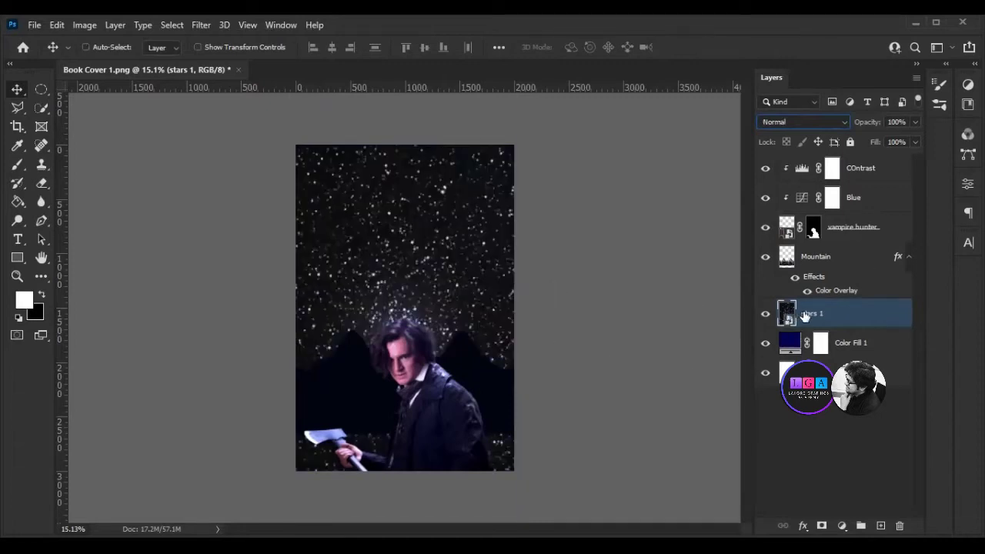
left_click_drag(873, 122, 837, 127)
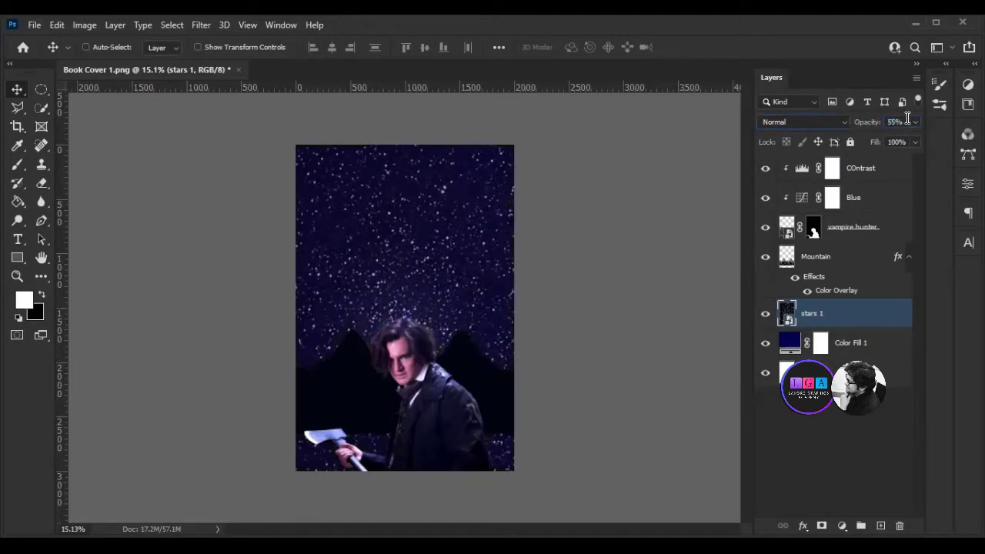
left_click_drag(876, 123, 858, 130)
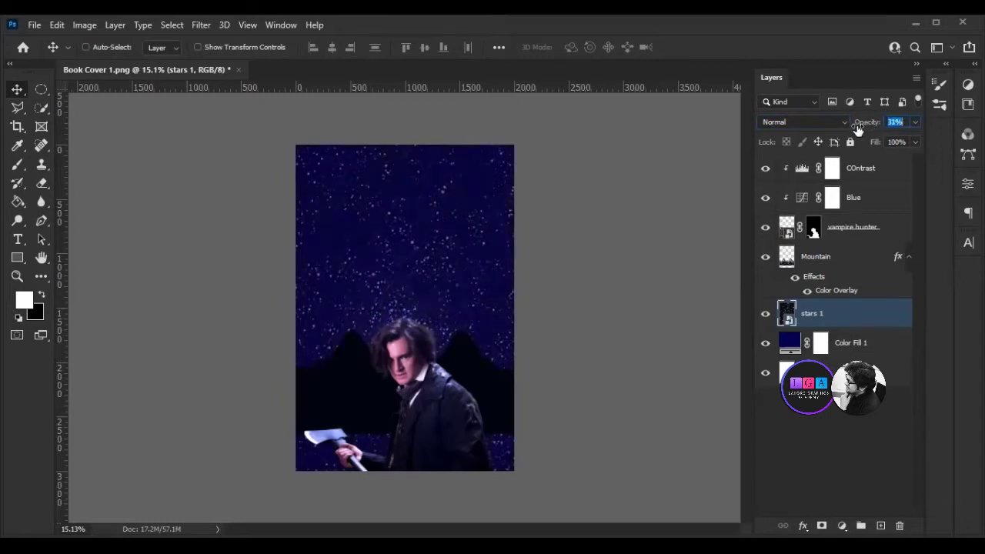
left_click(826, 416)
scroll(435, 383, "up", 2)
scroll(435, 382, "down", 1)
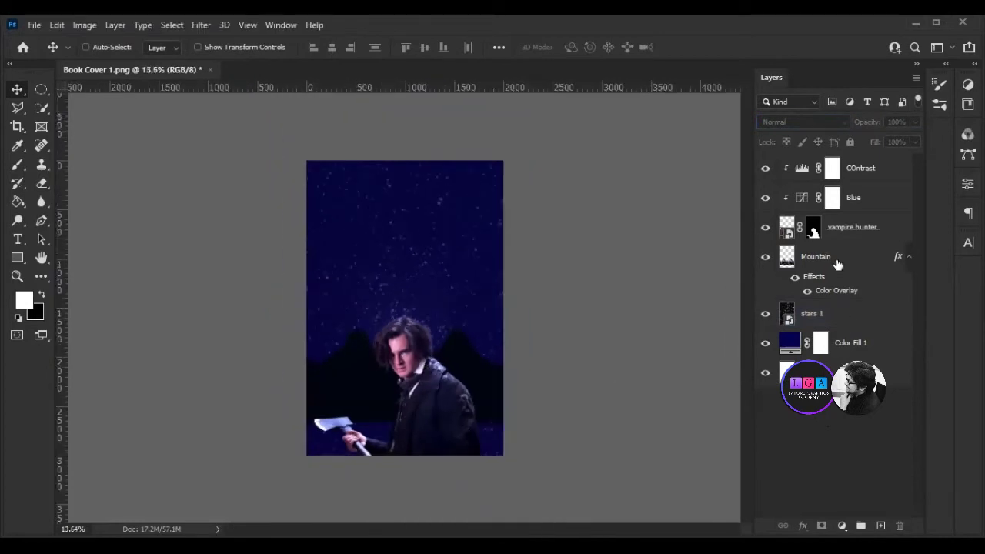
Hide the axe man and draw a rectangle across the strip below the mountains.
left_click(836, 264)
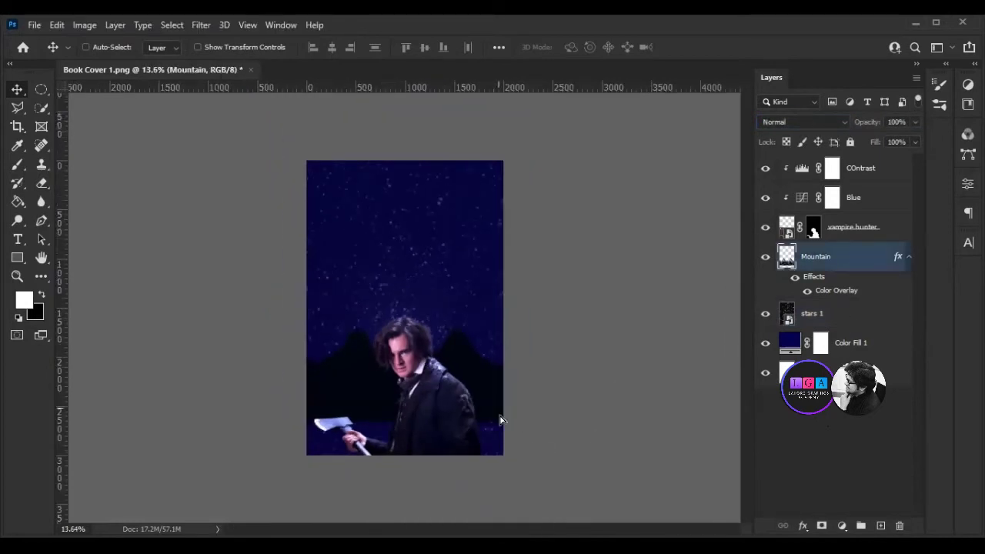
scroll(380, 468, "up", 2)
scroll(461, 370, "down", 3)
scroll(524, 277, "down", 2)
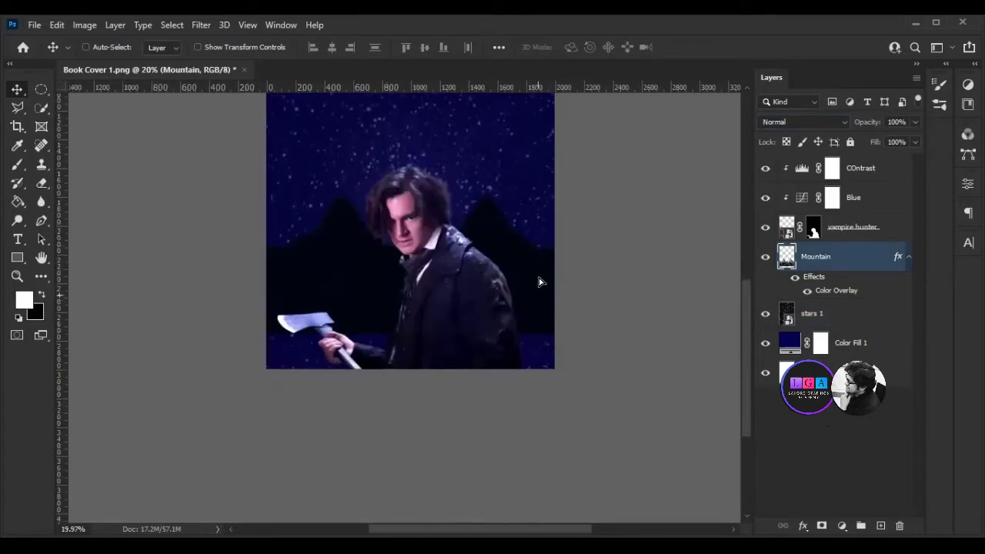
left_click(765, 227)
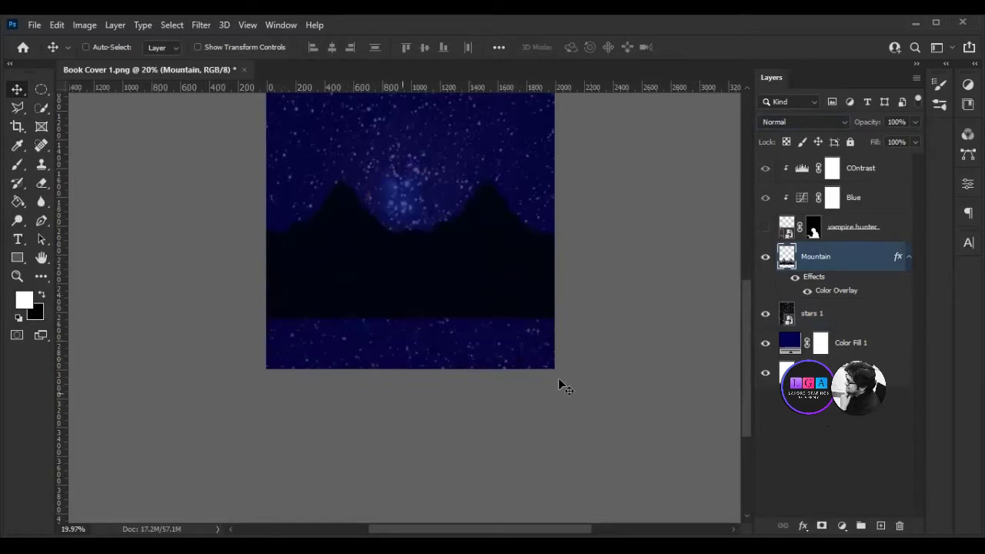
key("u")
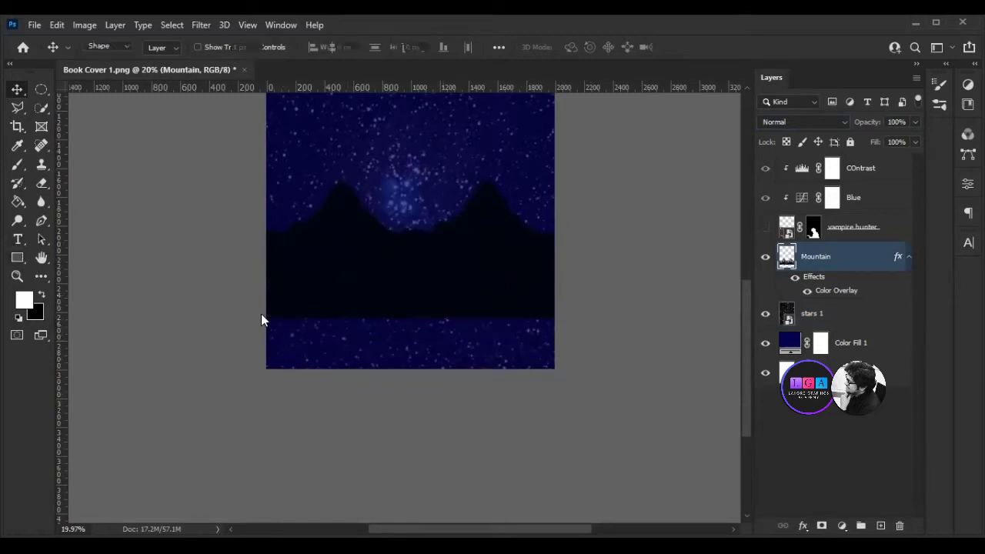
left_click_drag(258, 312, 582, 385)
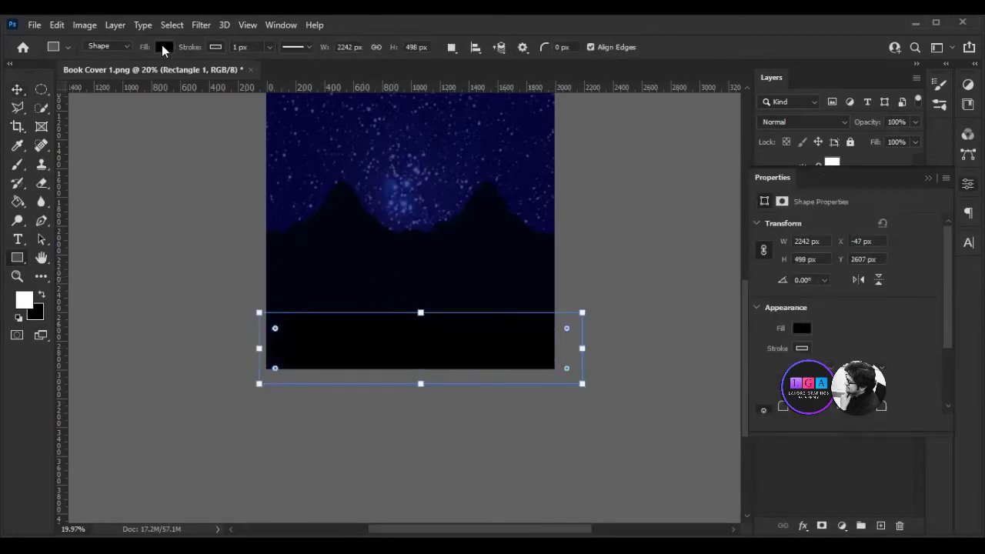
Give the rectangle a black fill and show the axe man layer again.
left_click(162, 44)
left_click(253, 75)
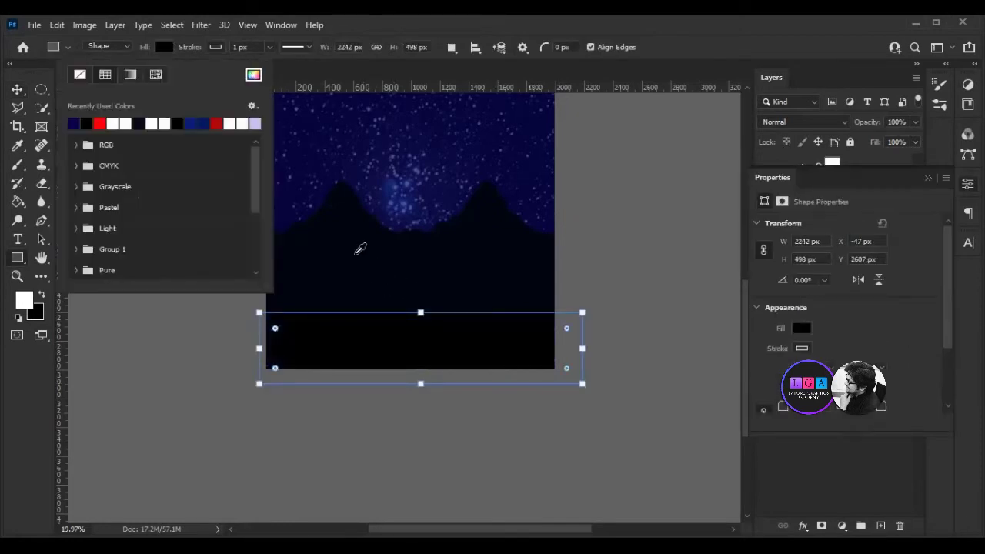
left_click(906, 159)
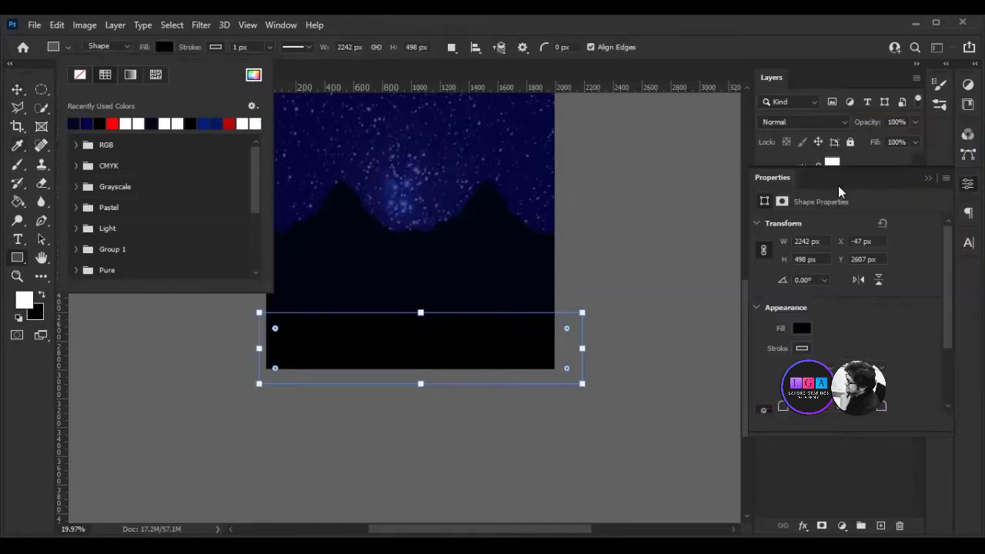
left_click(818, 462)
left_click(928, 178)
left_click(847, 427)
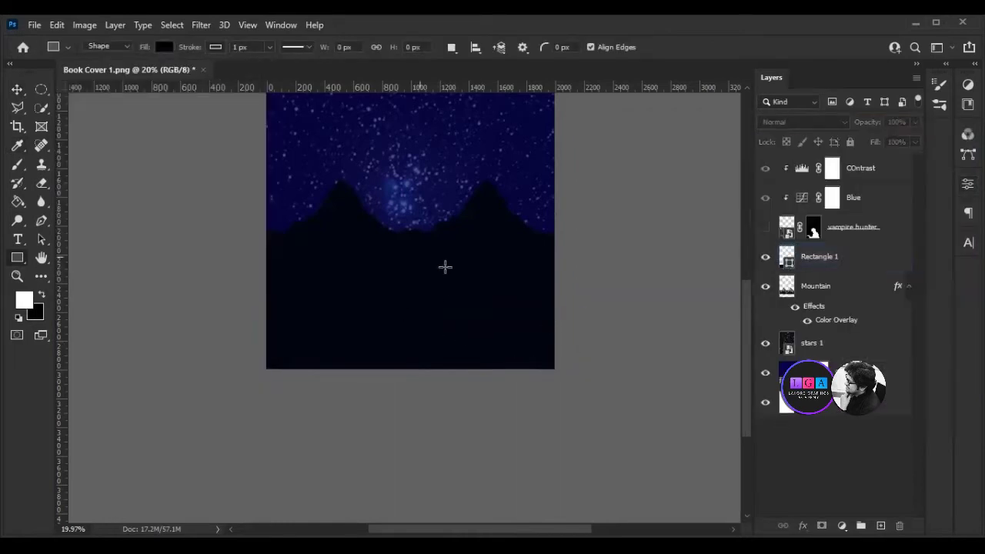
left_click(765, 227)
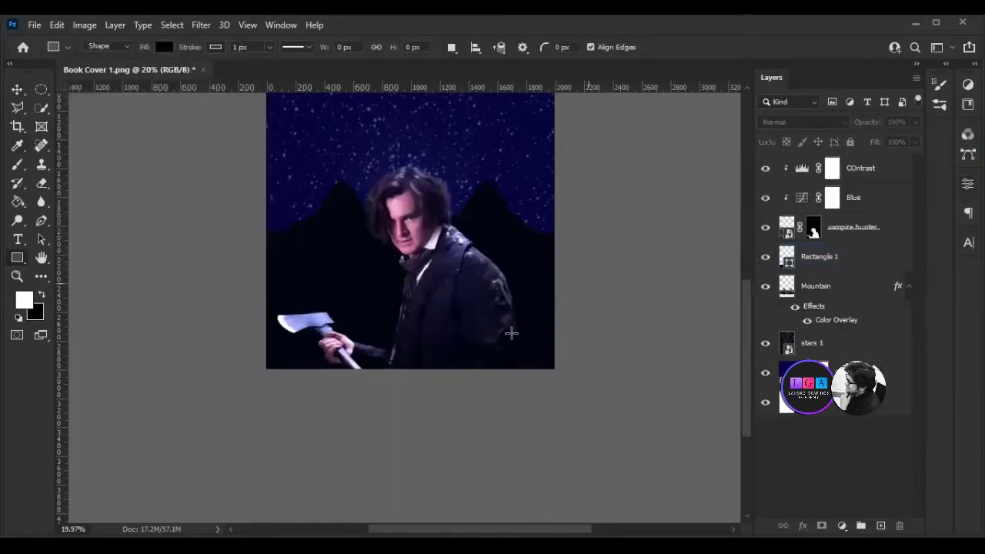
key("ctrl+minus")
key("ctrl+minus")
key("ctrl+plus")
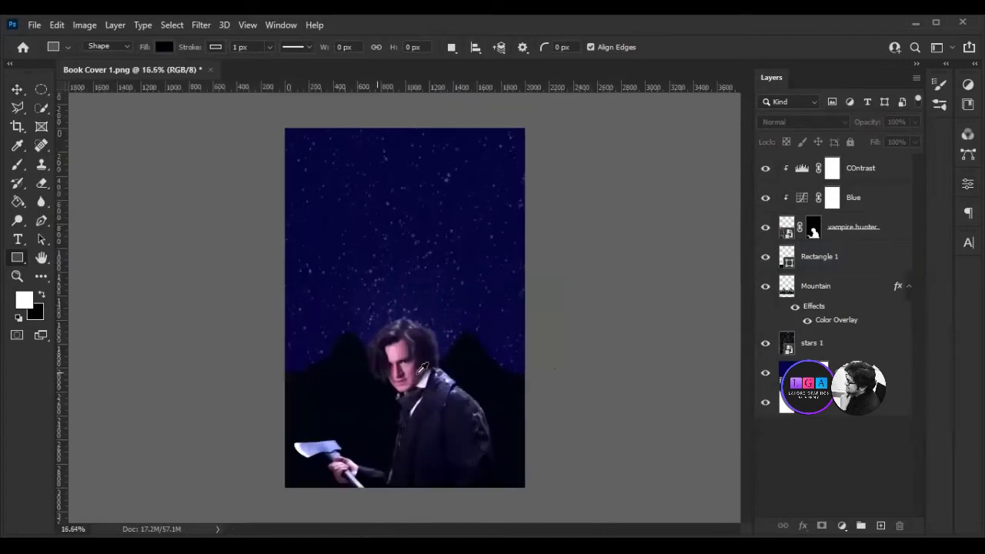
Commit a free transform on the vampire hunter layer without changes.
left_click(838, 240)
key("ctrl+t")
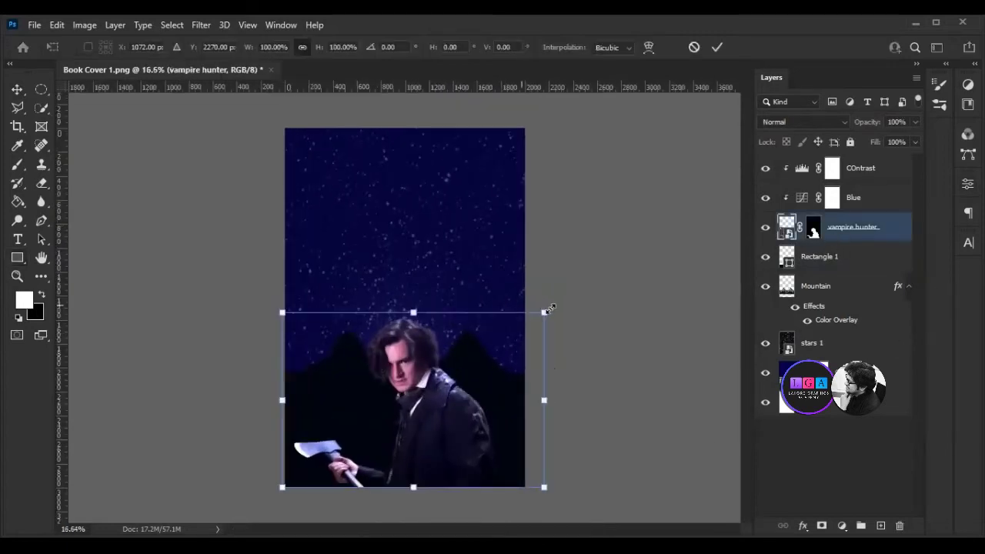
left_click(717, 47)
key("u")
scroll(390, 407, "up", 1)
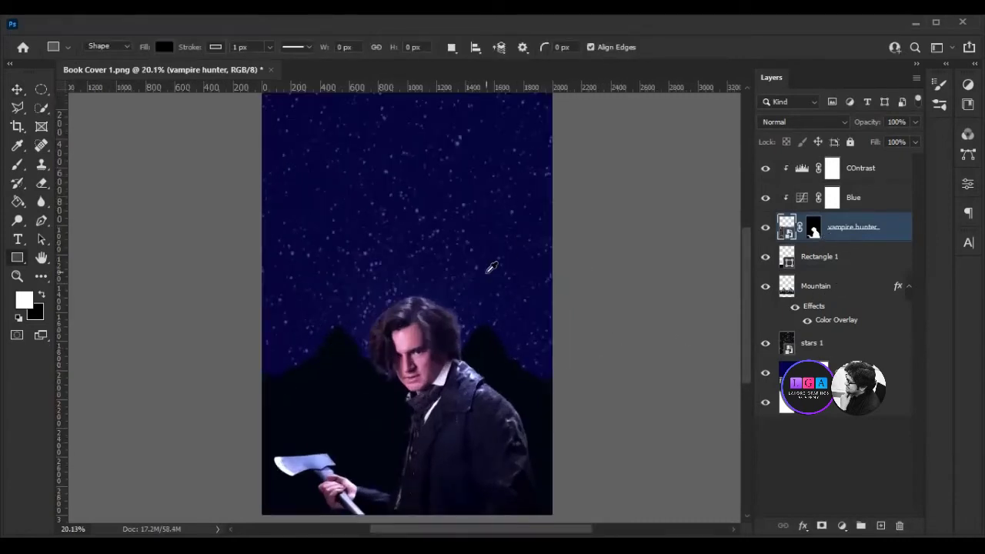
scroll(700, 295, "down", 1)
Stretch the Mountain layer wider across the cover with Free Transform.
left_click(833, 289)
key("ctrl+t")
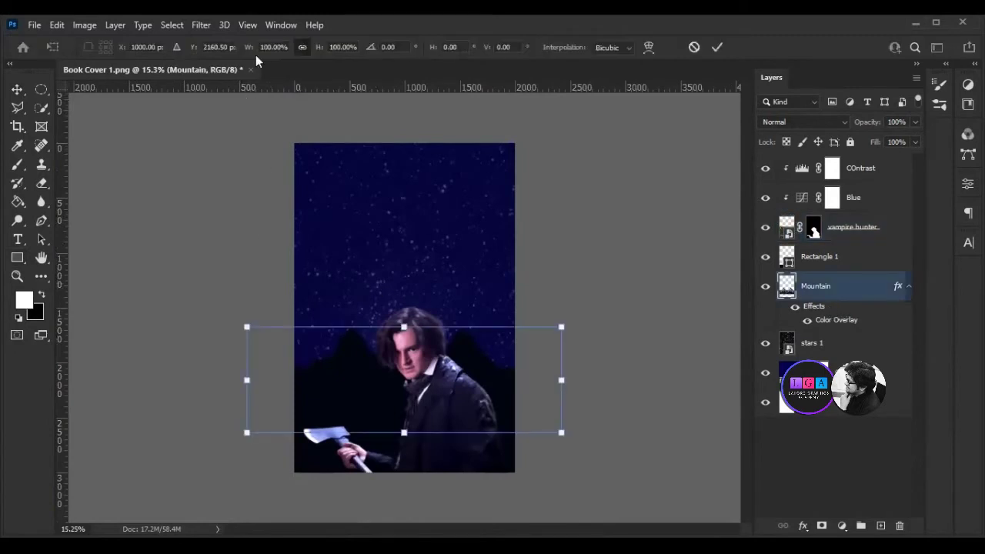
left_click_drag(248, 49, 273, 49)
left_click(716, 47)
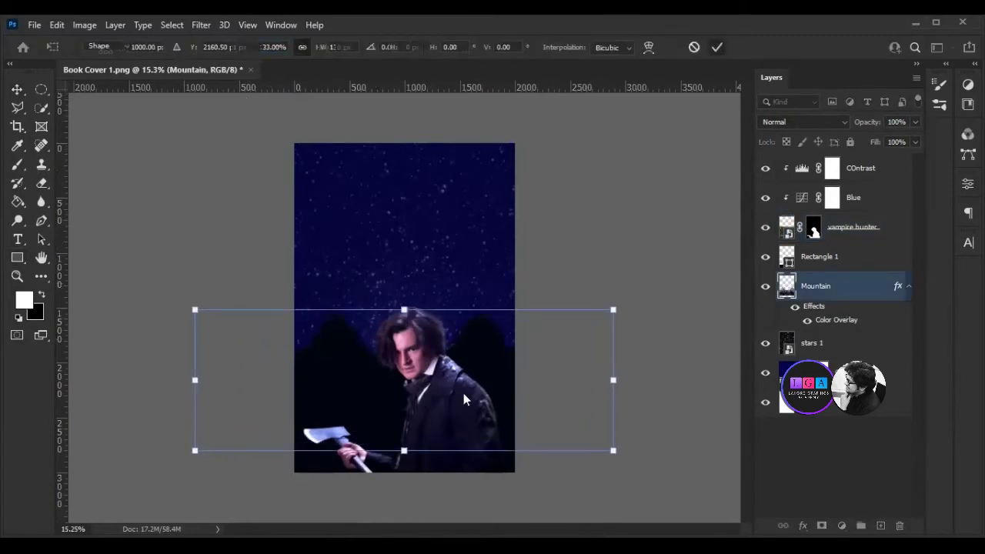
key("u")
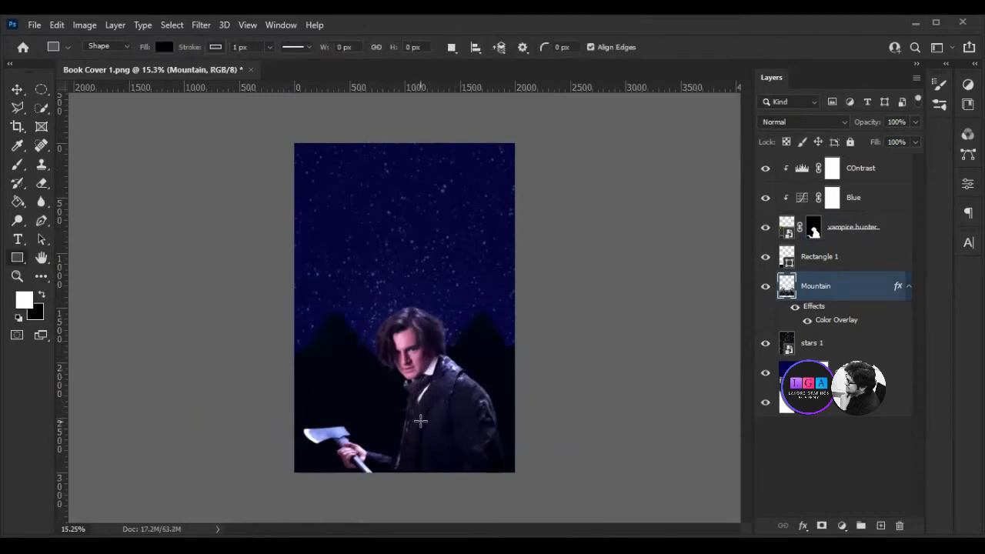
key("ctrl+minus")
Place the moon image and move it to the upper-right sky.
key("ctrl+plus")
left_click_drag(427, 263, 429, 264)
mouse_move(351, 255)
left_mouse_down()
mouse_move(393, 175)
mouse_move(449, 231)
mouse_move(440, 193)
left_mouse_up()
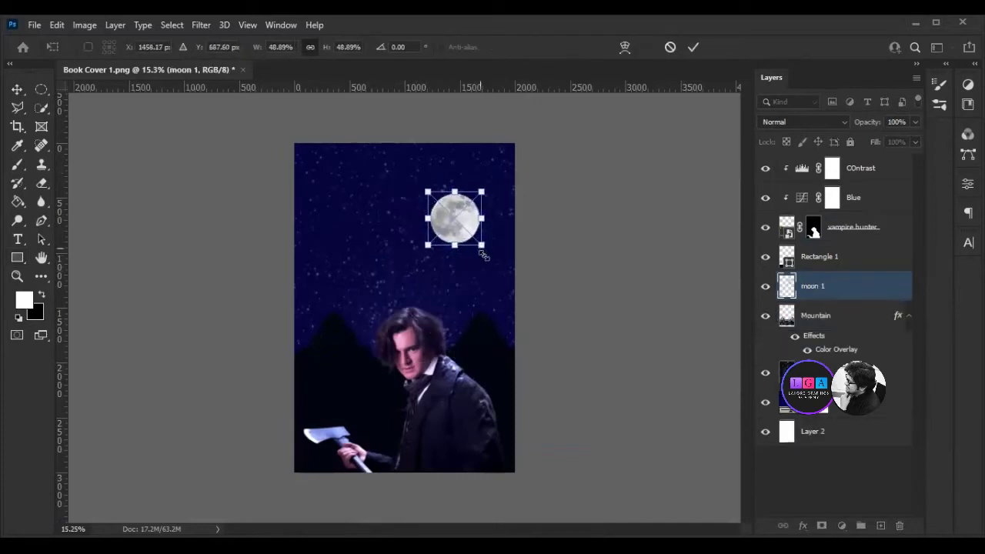
left_click(693, 47)
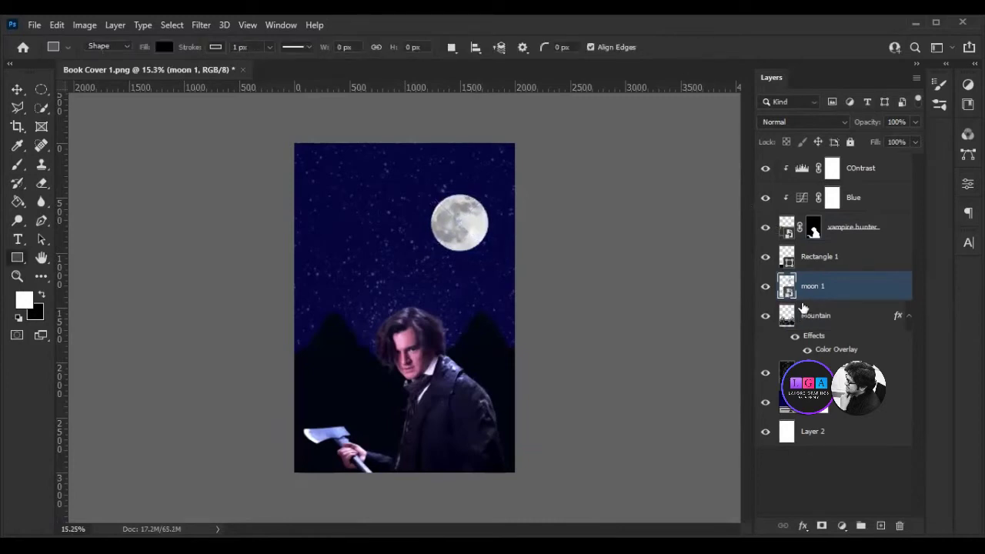
Add a clipped, colorized Hue/Saturation layer (hue 42, saturation 32) at 90% opacity to tint the moon yellow.
left_click(968, 83)
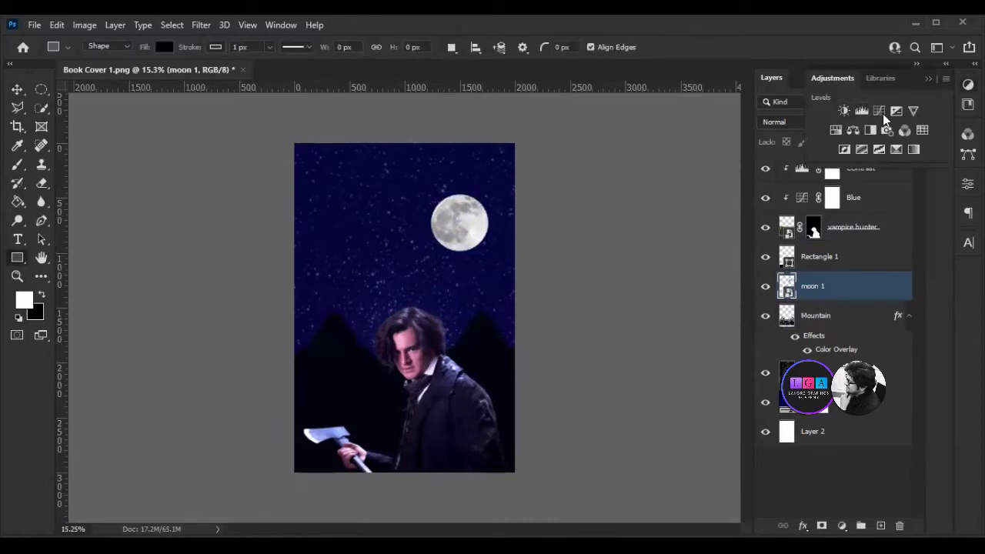
left_click(968, 183)
left_click(846, 358)
left_click(847, 423)
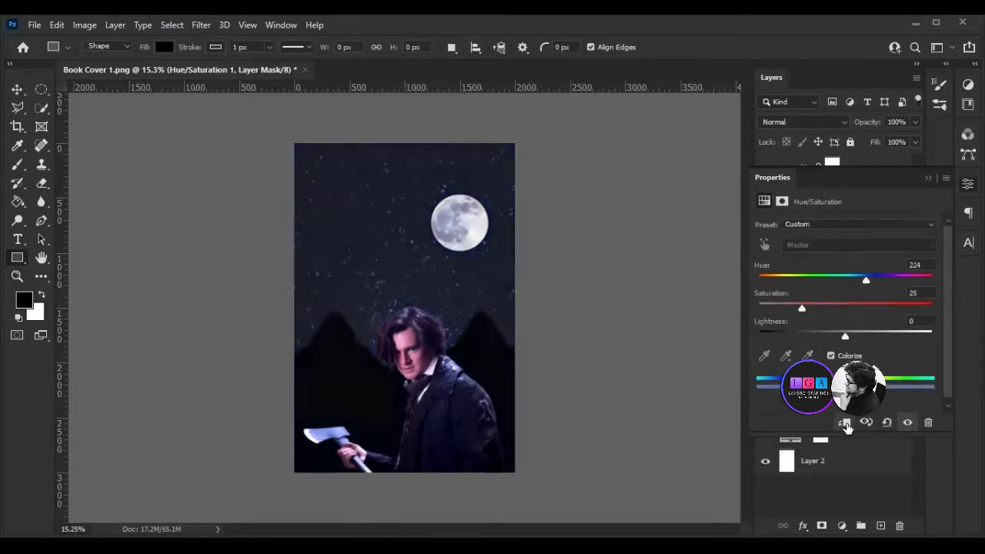
left_click(847, 423)
left_click_drag(864, 283, 778, 283)
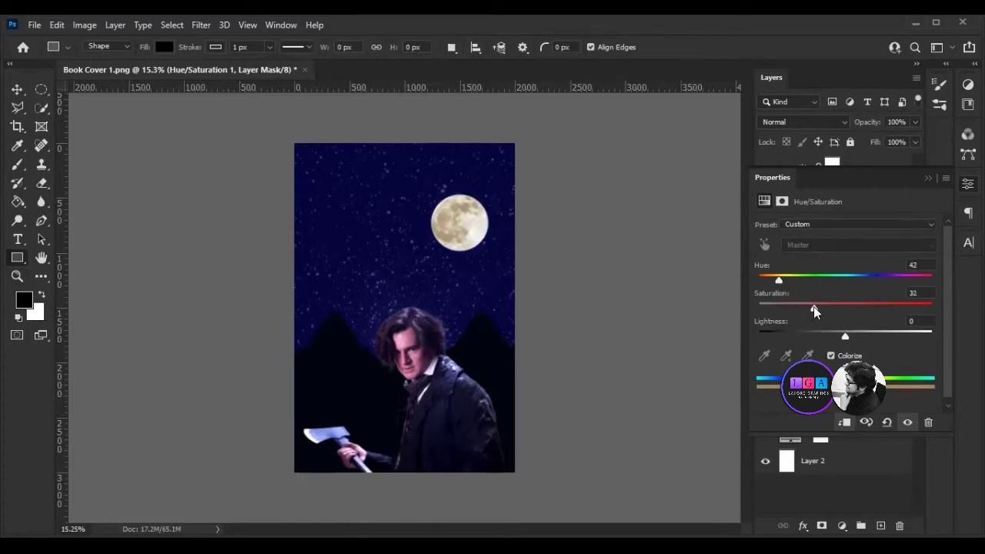
left_click(929, 179)
left_click_drag(870, 127, 865, 127)
left_click(894, 121)
type("90")
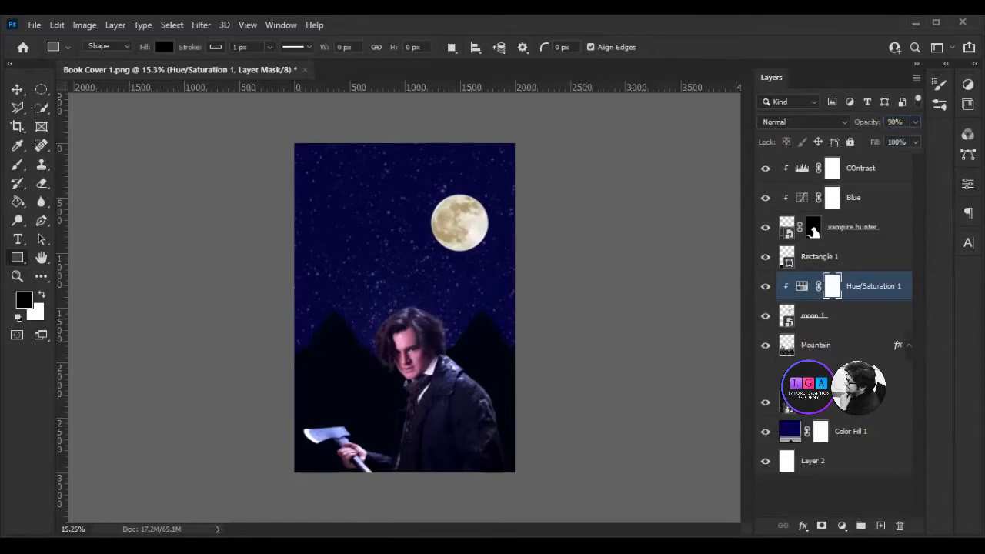
left_click(831, 493)
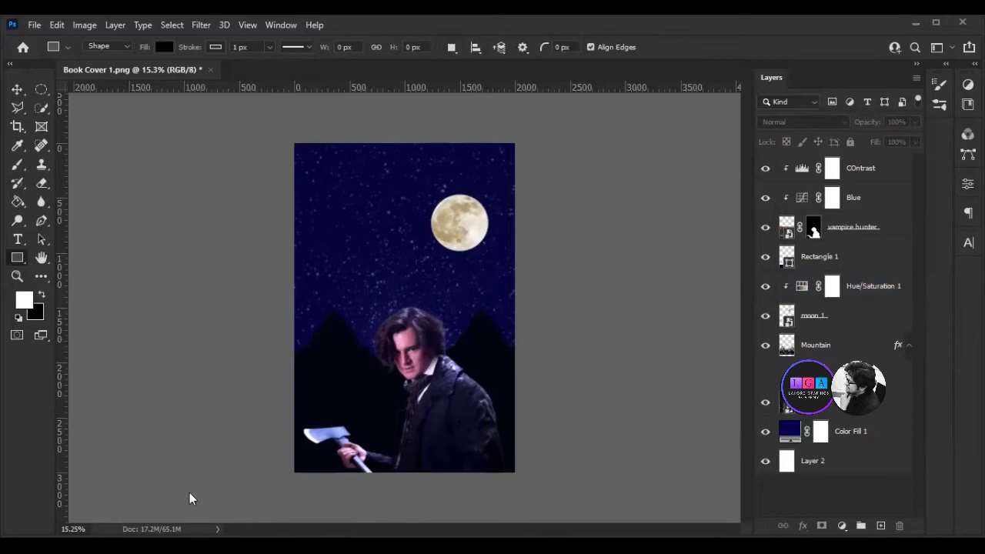
Place the dragon 2 image across the moon.
left_click_drag(418, 277, 422, 287)
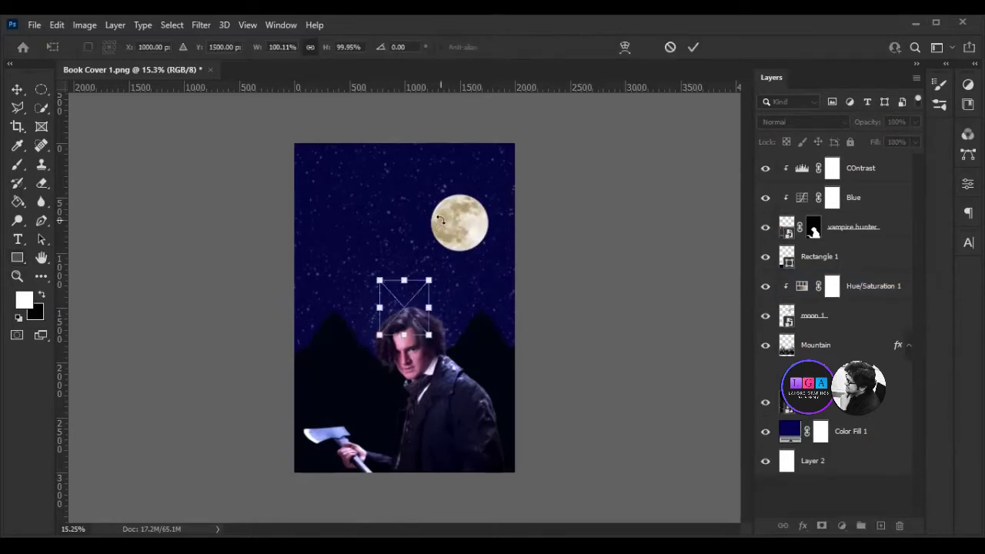
left_click_drag(409, 328, 456, 228)
key("u")
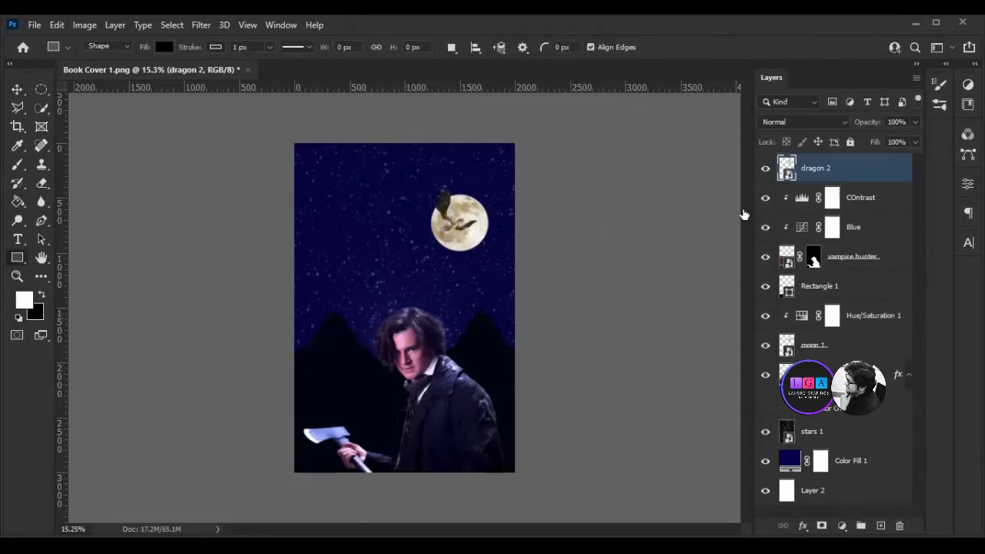
key("ctrl+t")
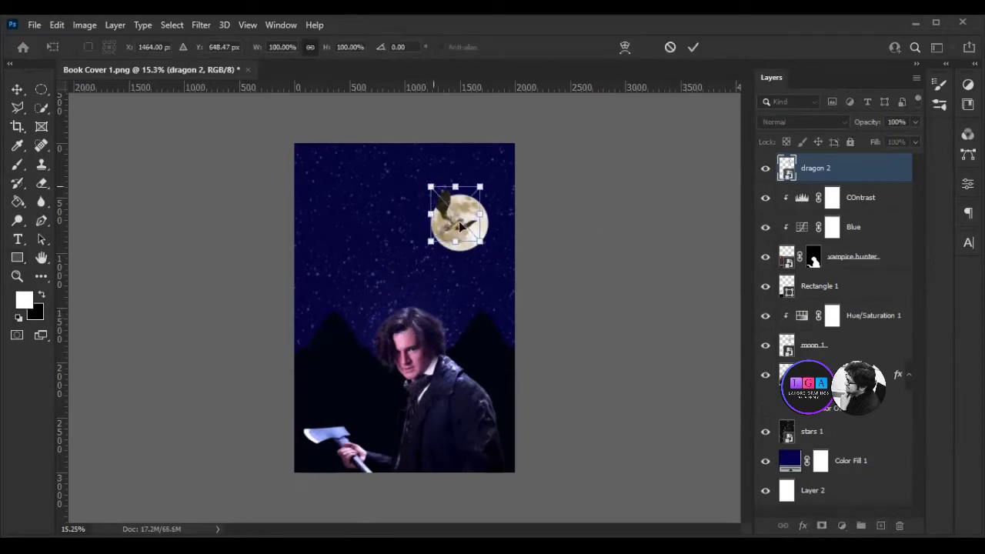
left_click(693, 47)
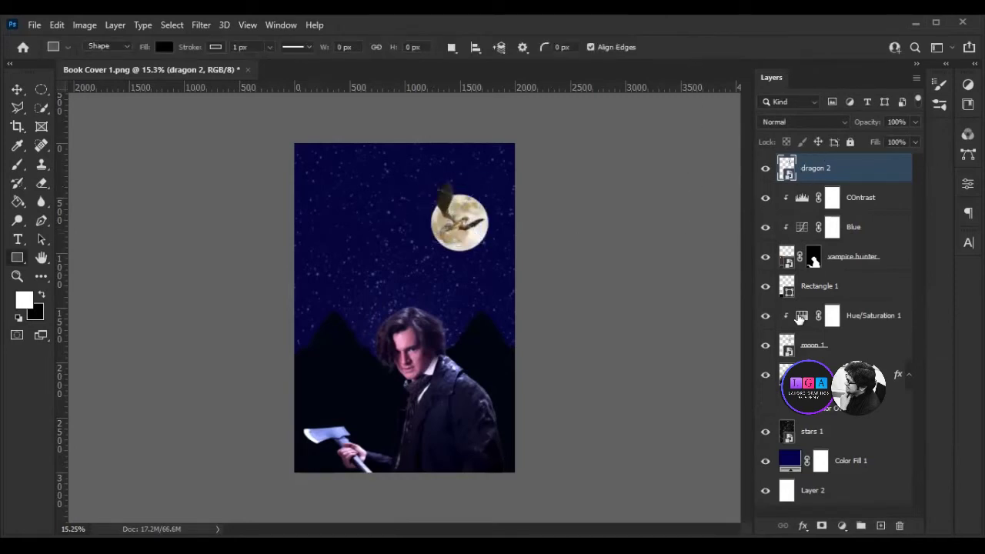
Add a near-black Color Overlay effect to make the dragon a silhouette.
left_click(803, 526)
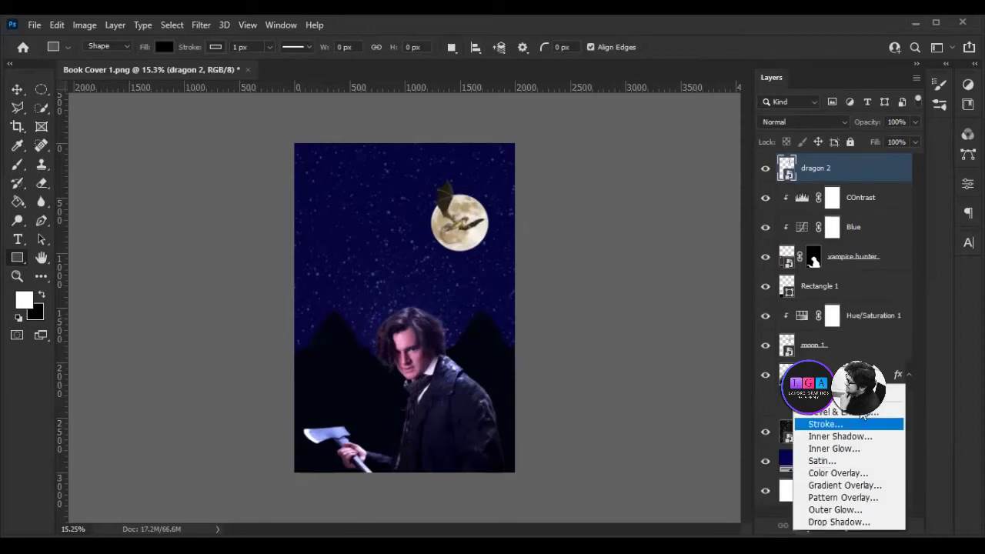
left_click(837, 472)
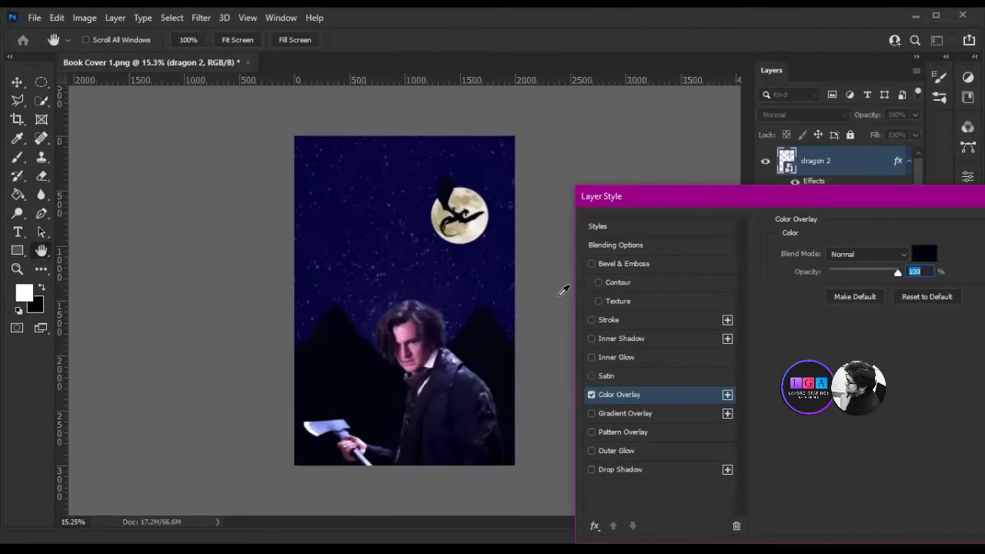
left_click(924, 254)
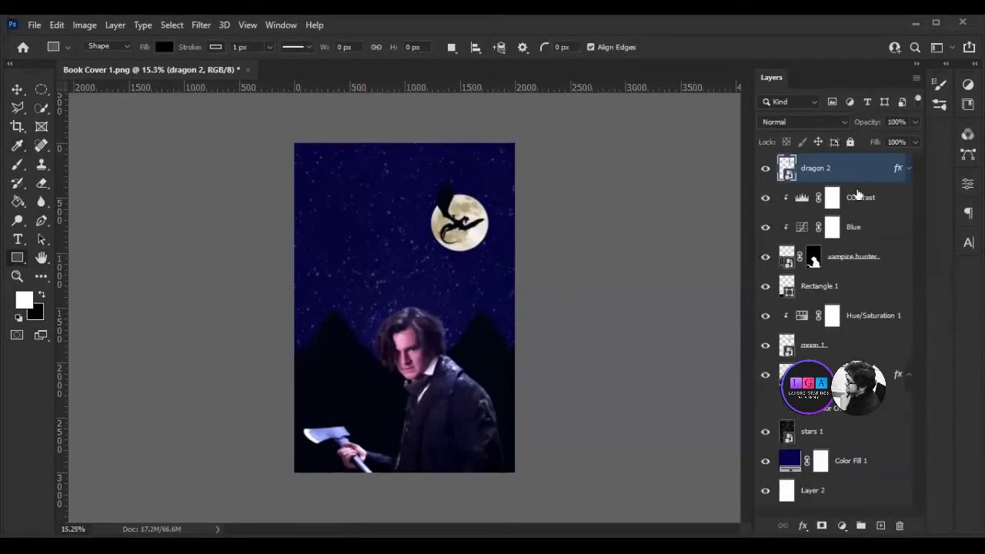
Group dragon 2, moon 1 and Hue/Saturation 1 into a group named Moon.
mouse_move(820, 352)
left_mouse_down()
mouse_move(832, 163)
mouse_move(886, 330)
mouse_move(851, 171)
left_mouse_up()
left_click(823, 200, "shift")
left_click(849, 324, "ctrl")
left_click(846, 197)
left_click(845, 227)
left_click(846, 171, "shift")
key("ctrl+g")
double_click(819, 163)
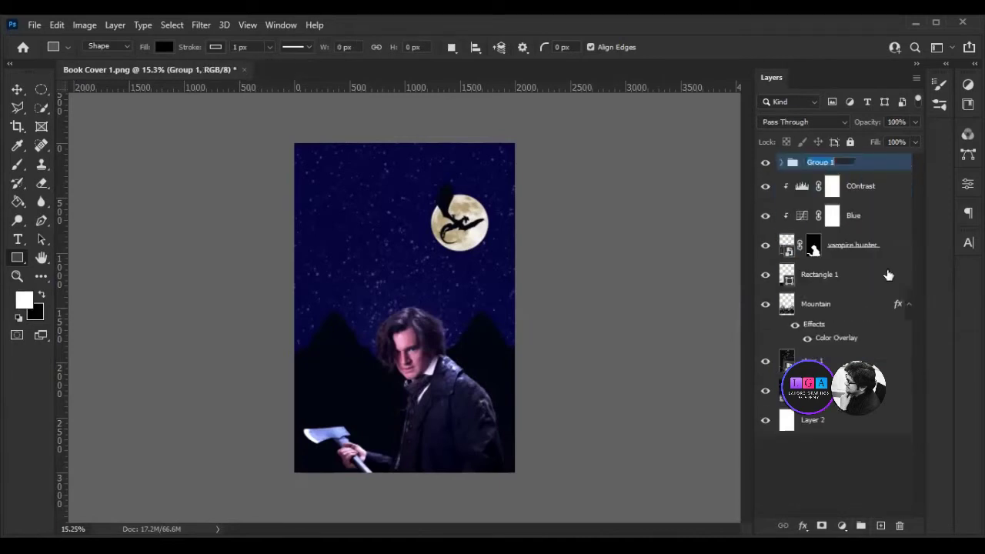
type("Moon")
key("Return")
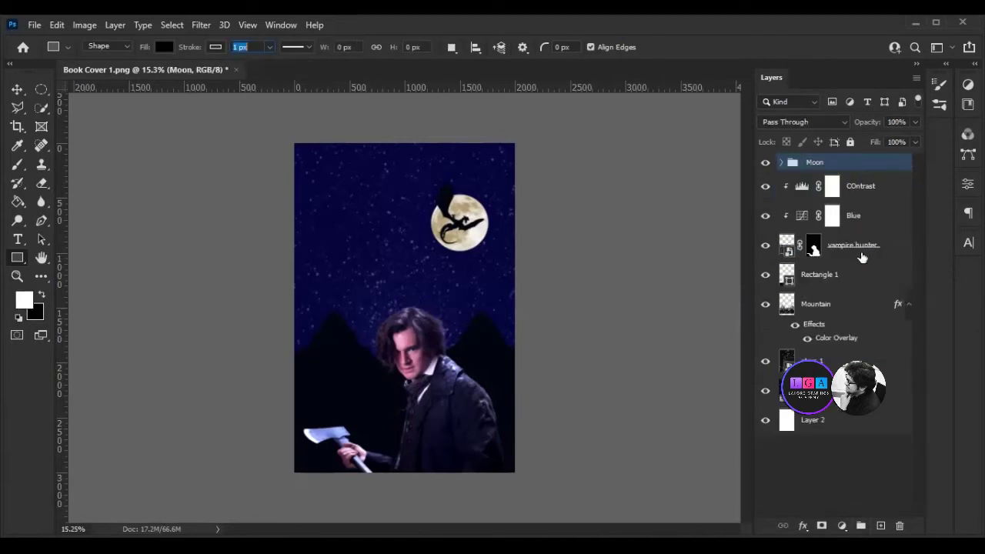
Group the vampire hunter and its adjustment layers into a group named Man.
left_click(862, 251)
left_click(879, 194, "shift")
key("ctrl+g")
double_click(824, 183)
type("Man")
key("Return")
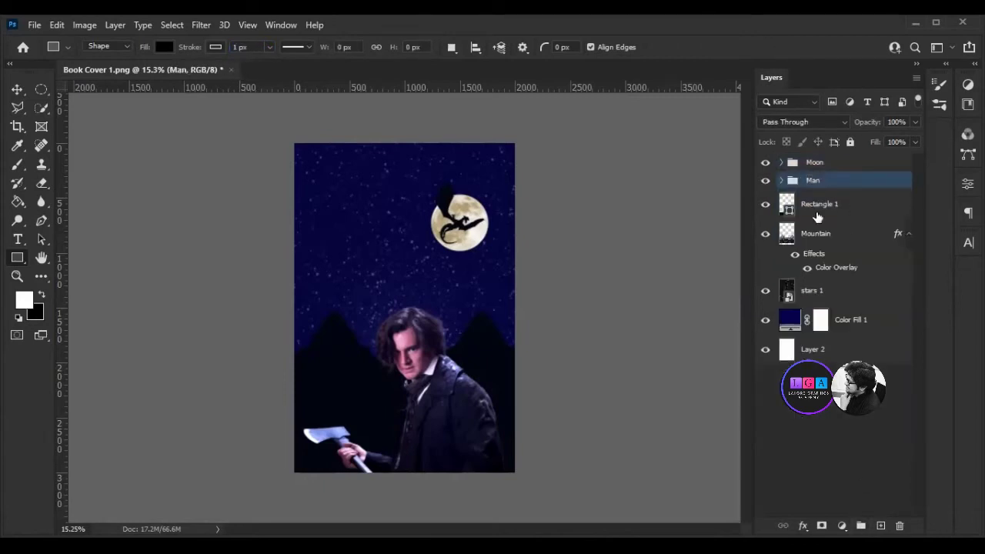
Group Rectangle 1 and Mountain into a group named Mountains.
left_click(820, 212)
left_click(831, 237, "shift")
key("ctrl+g")
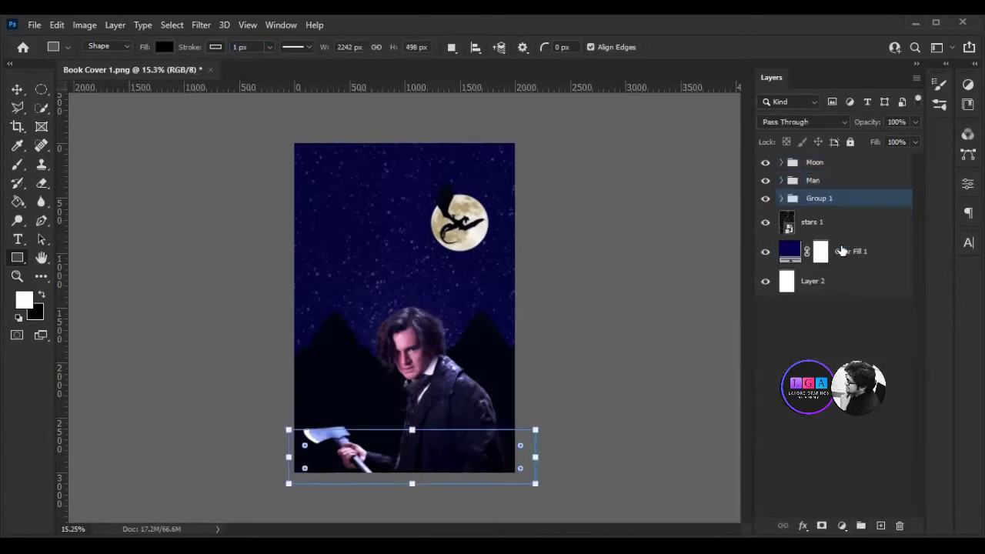
double_click(818, 198)
type("Mountains")
key("Return")
Group stars 1 and Color Fill 1 into a group named BG.
left_click(879, 231)
left_click(889, 251, "shift")
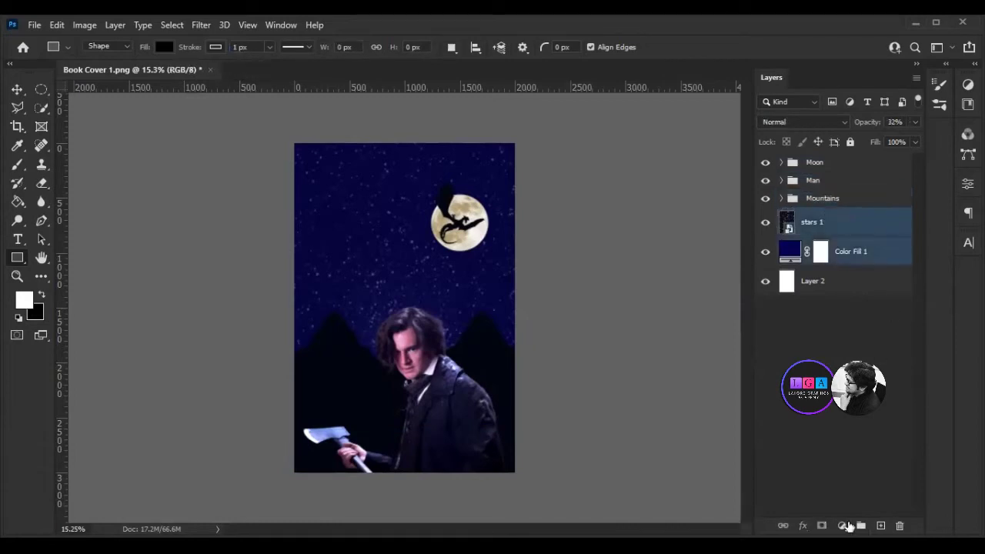
left_click(848, 526)
double_click(821, 216)
type("BG")
key("Return")
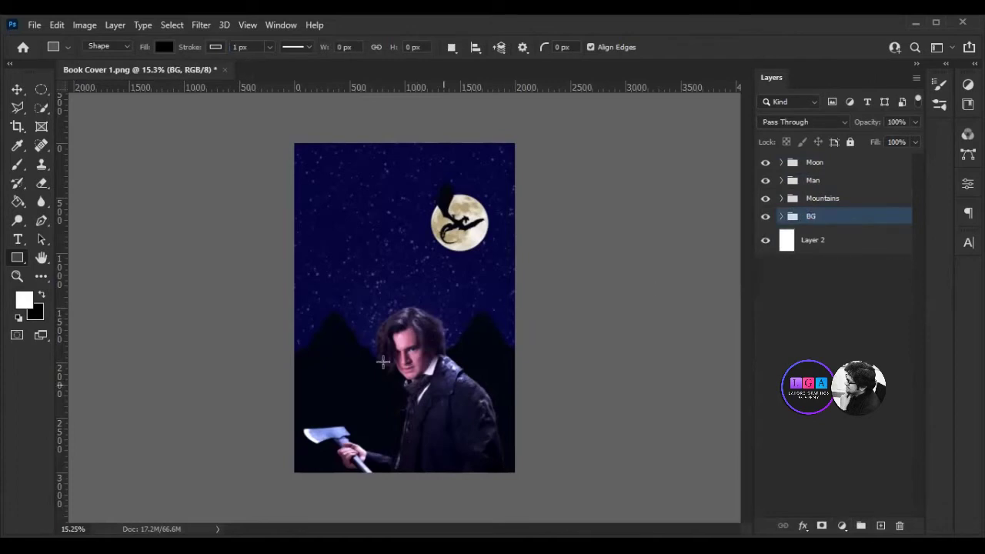
scroll(453, 169, "up", 1)
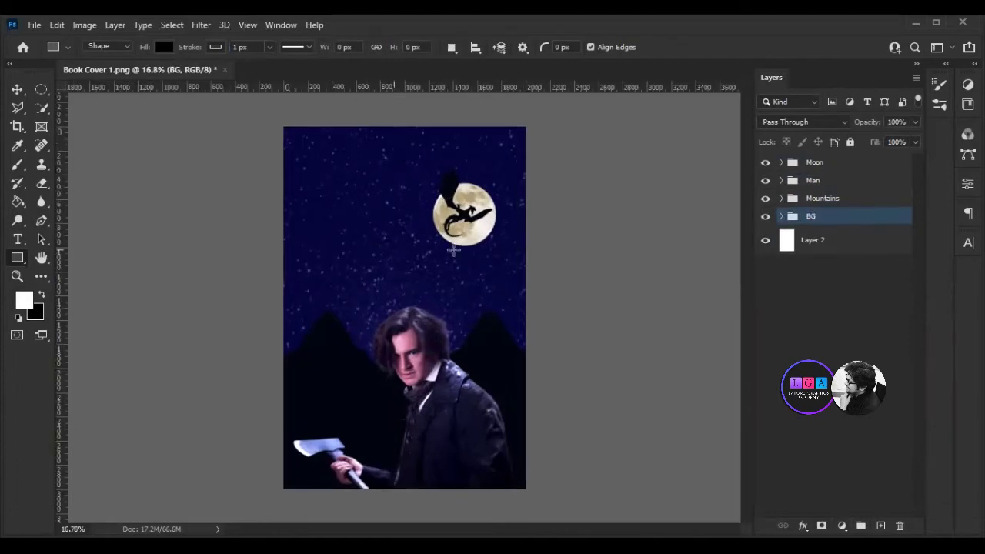
left_click(806, 281)
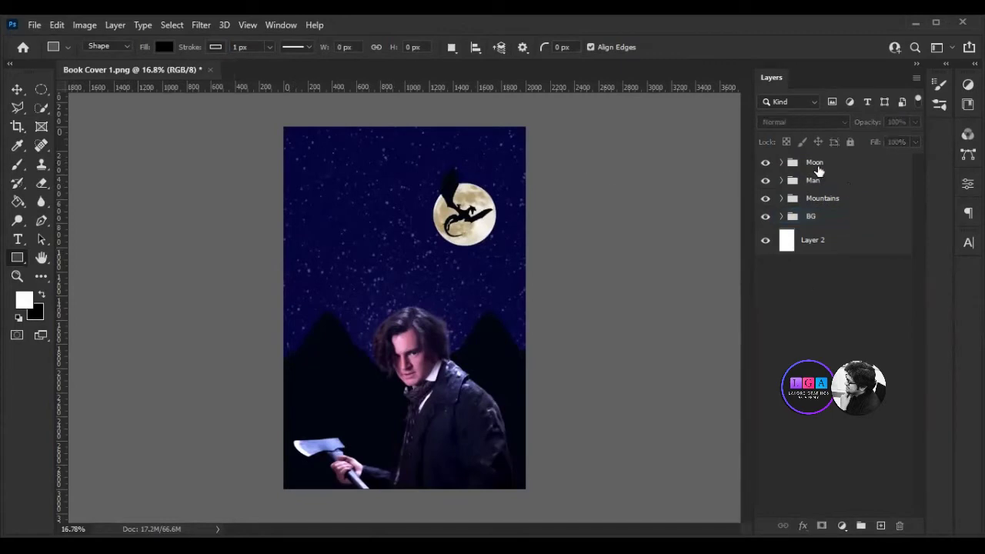
Move the Moon group slightly lower and scale it to about 127%.
left_click(836, 168)
key("v")
left_click_drag(477, 231, 481, 281)
key("ctrl+t")
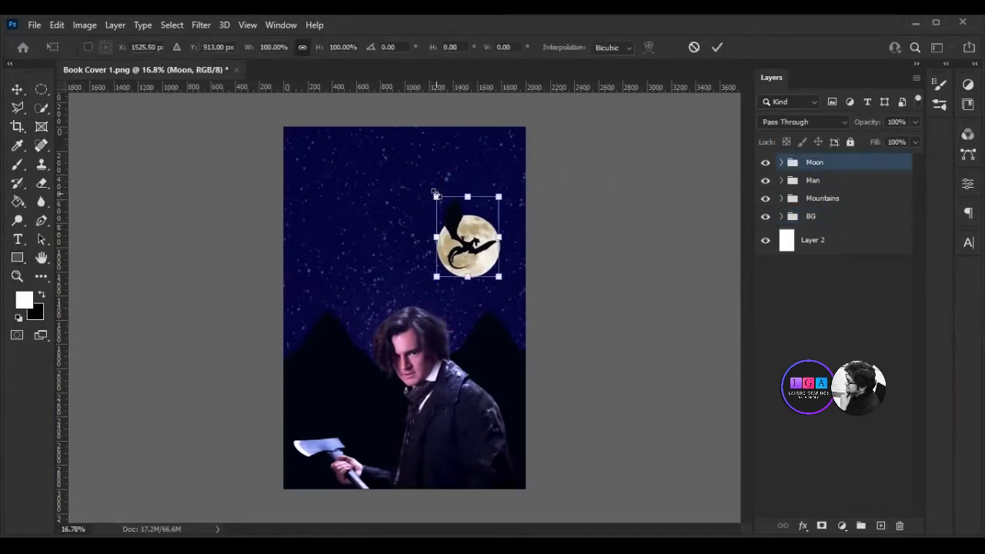
left_click_drag(436, 197, 420, 176)
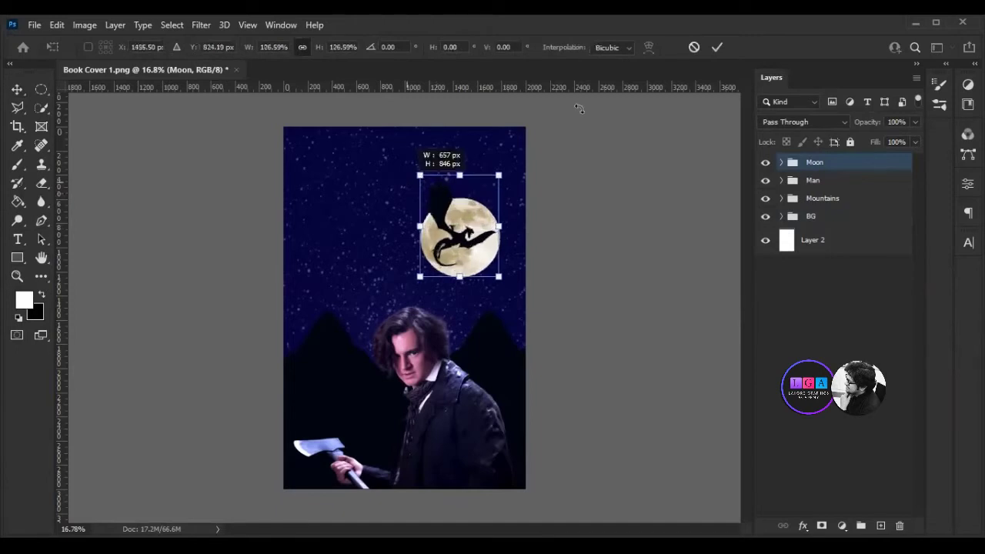
left_click(787, 321)
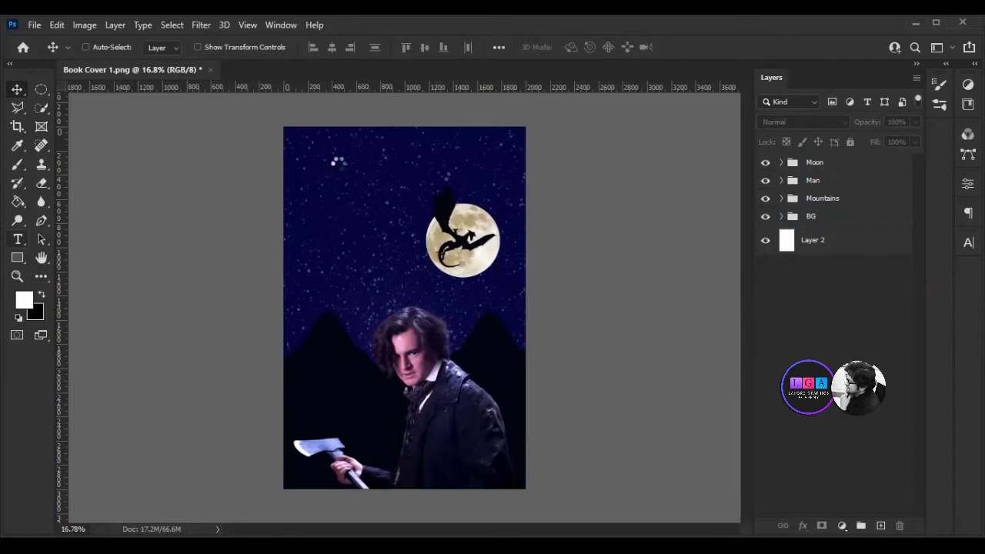
Type the title 'THE DRAGON WORLD' near the top of the cover.
right_click(17, 240)
left_click(116, 239)
left_click(323, 172)
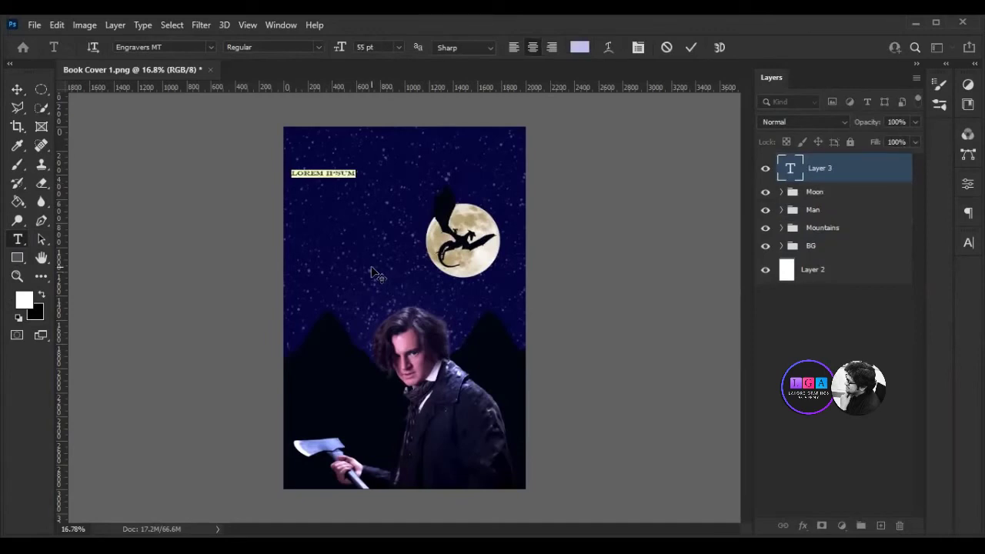
type("THE")
type(" DRAGON WO")
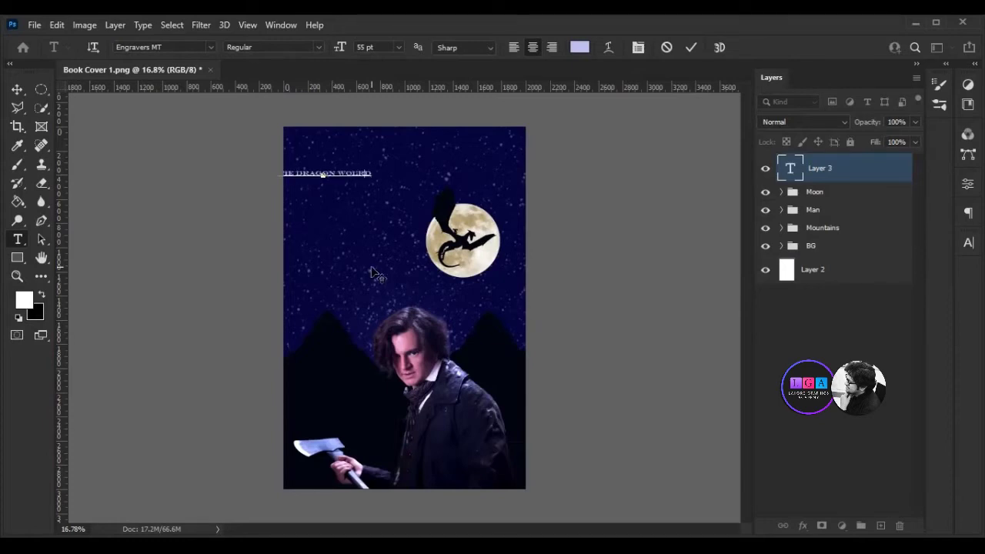
type("RLD")
left_click_drag(342, 209, 400, 176)
Set the title to 107 pt and nudge it into the top centre.
triple_click(400, 158)
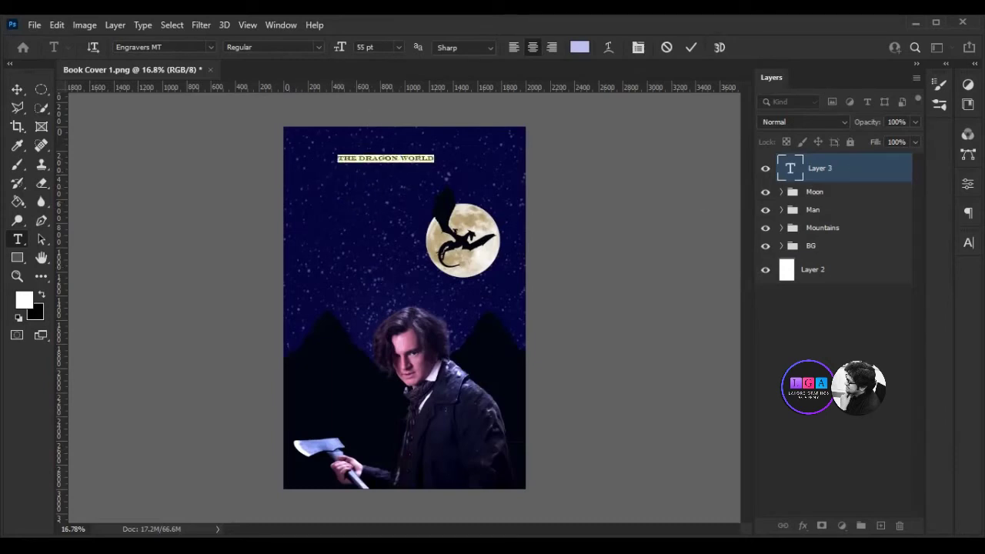
left_click(968, 242)
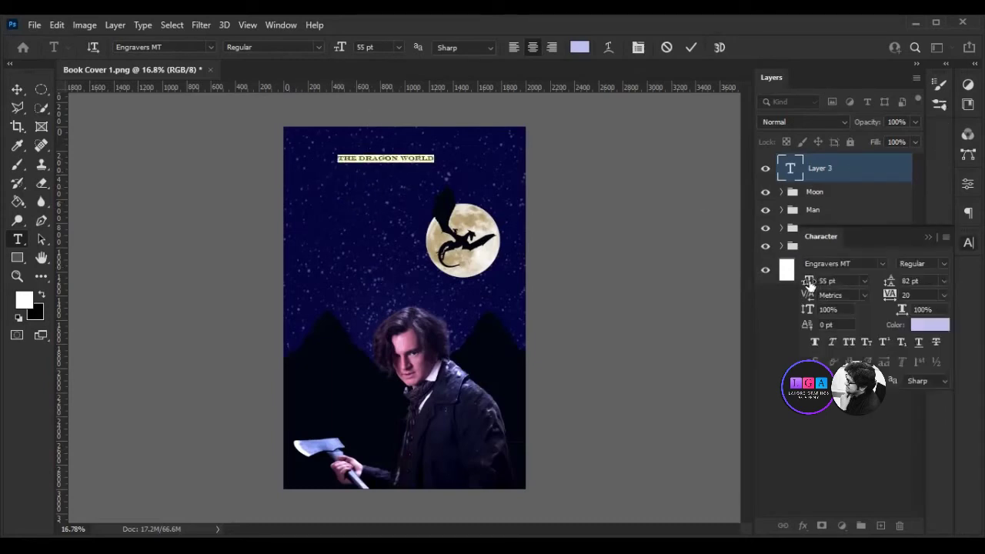
left_click_drag(808, 281, 851, 278)
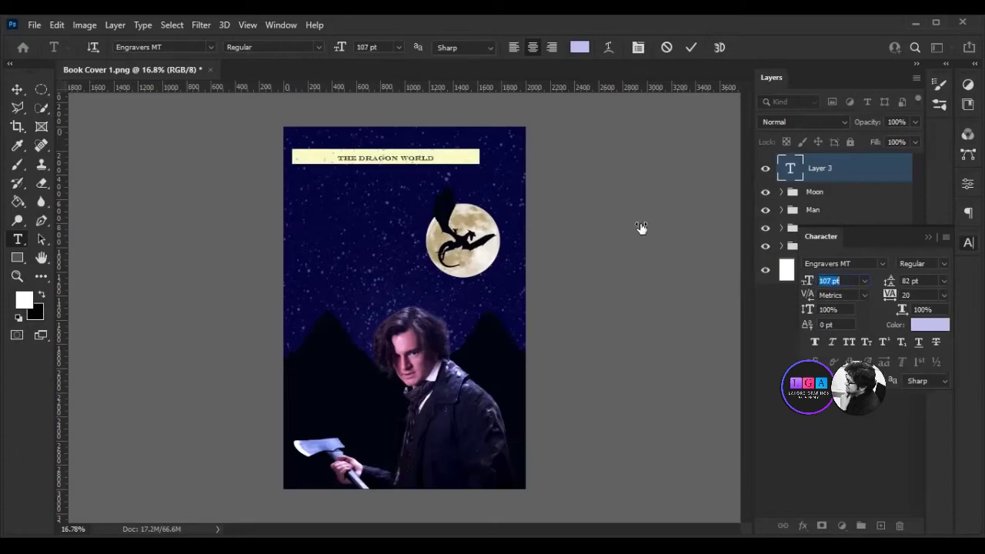
left_click(406, 210)
left_click_drag(418, 193, 442, 184)
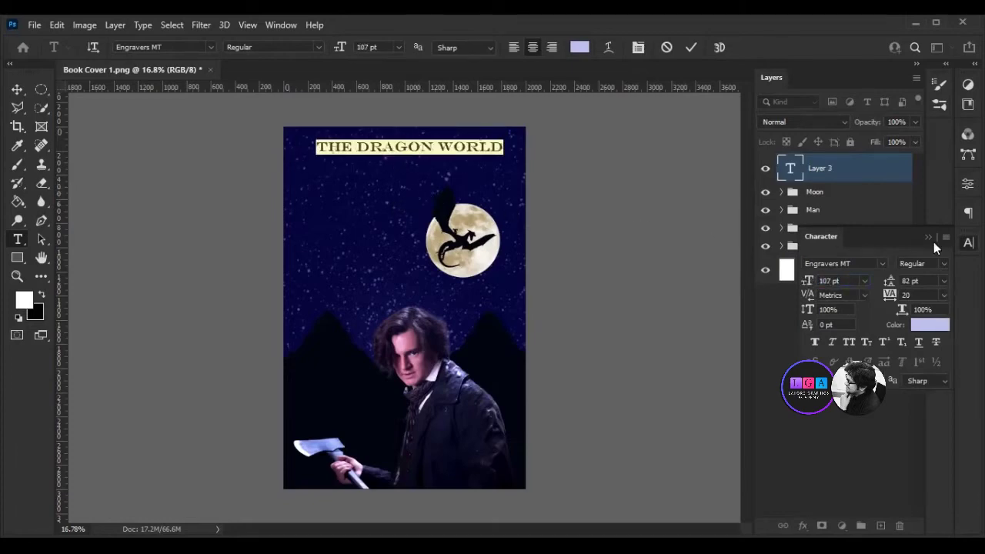
scroll(411, 100, "up", 3)
Set the title font to Endor and lowercase the H and O in the title.
scroll(411, 100, "up", 2)
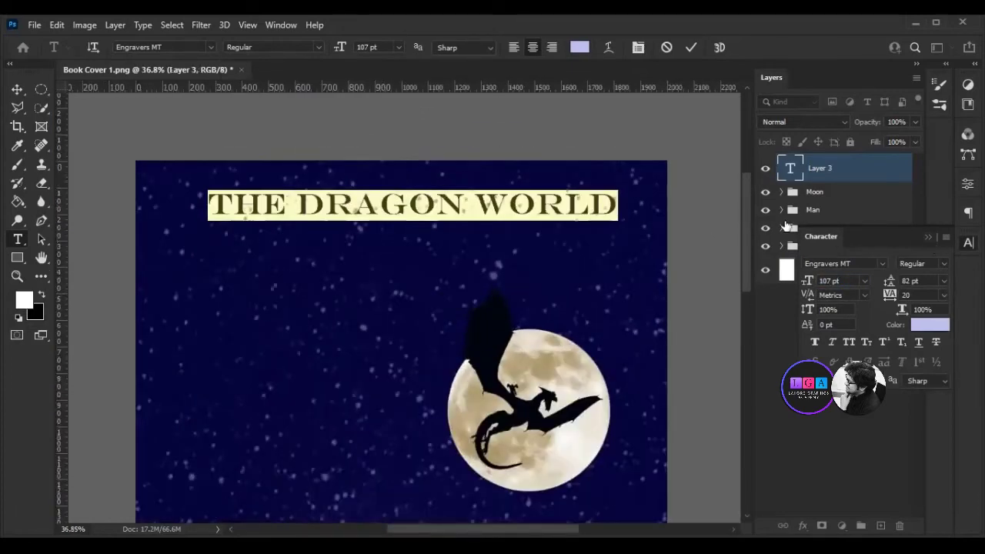
left_click(880, 264)
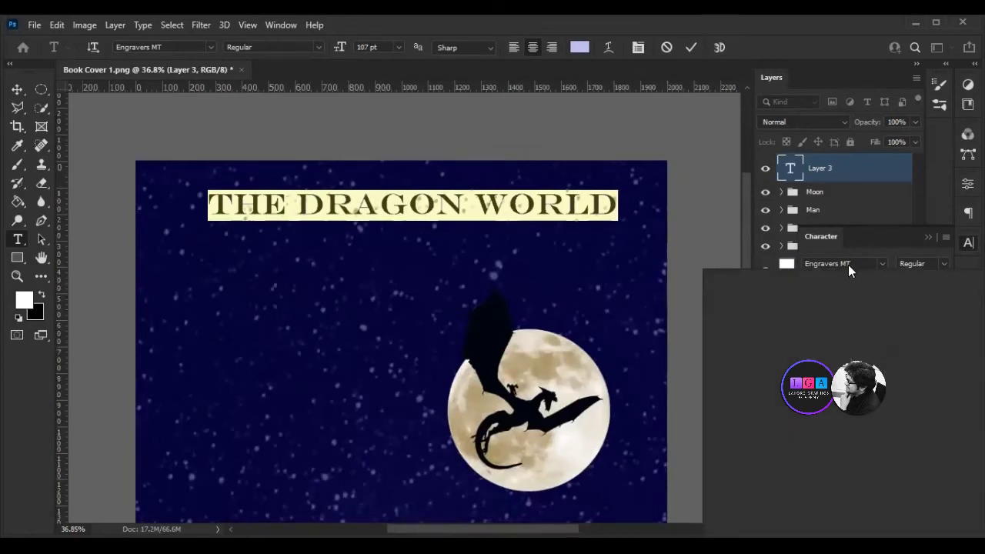
scroll(839, 416, "down", 3)
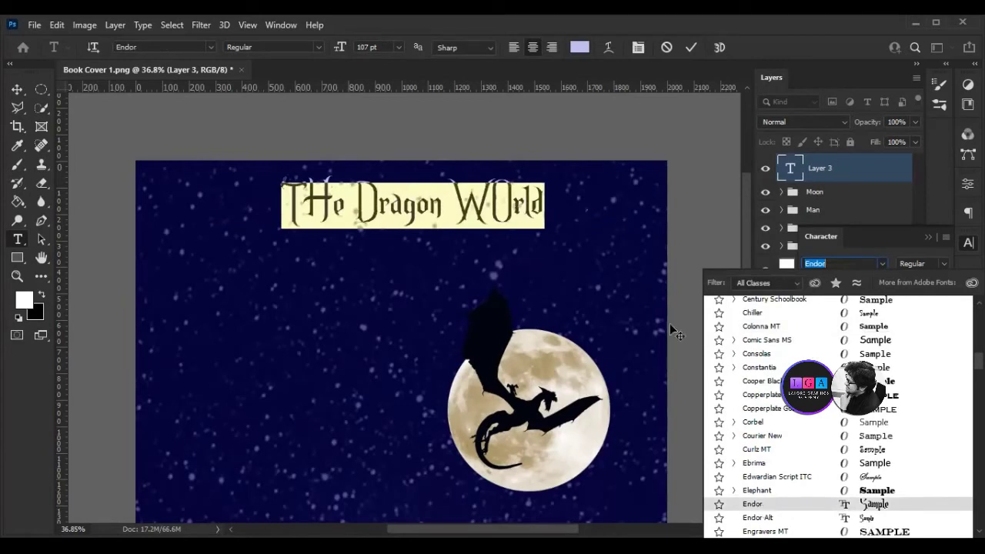
left_click(511, 209)
left_click_drag(512, 204, 495, 201)
type("o")
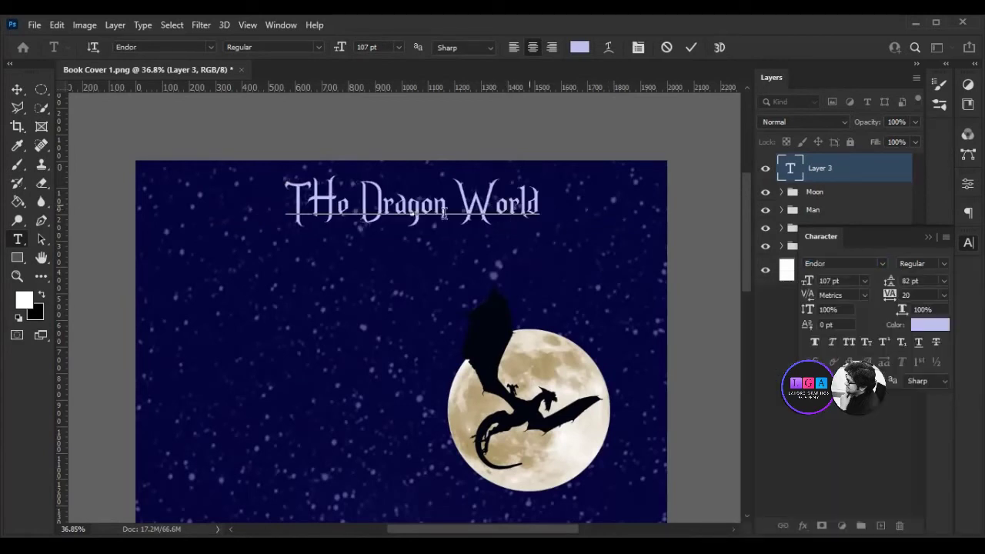
left_click_drag(336, 204, 310, 204)
type("h")
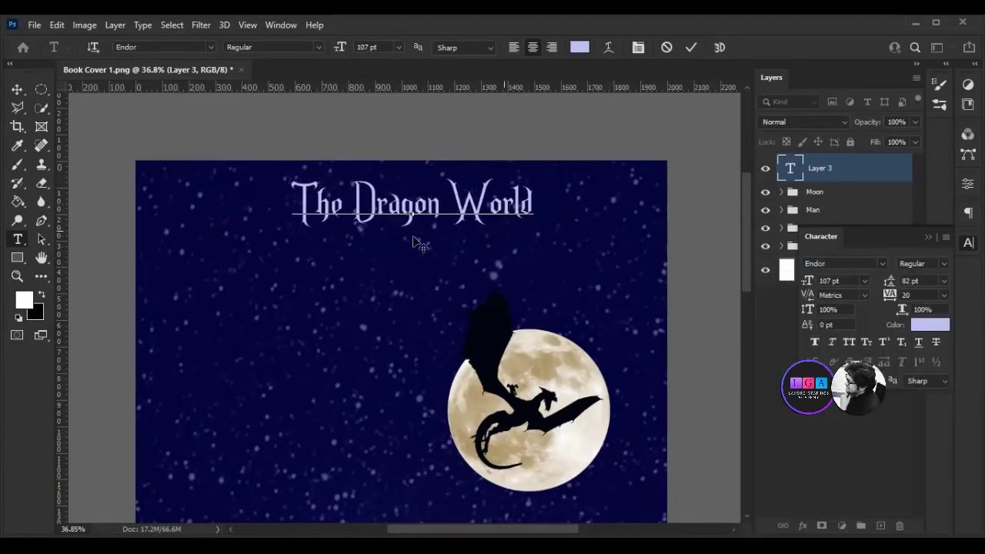
Enlarge the title to 195 pt and commit the text layer.
triple_click(404, 204)
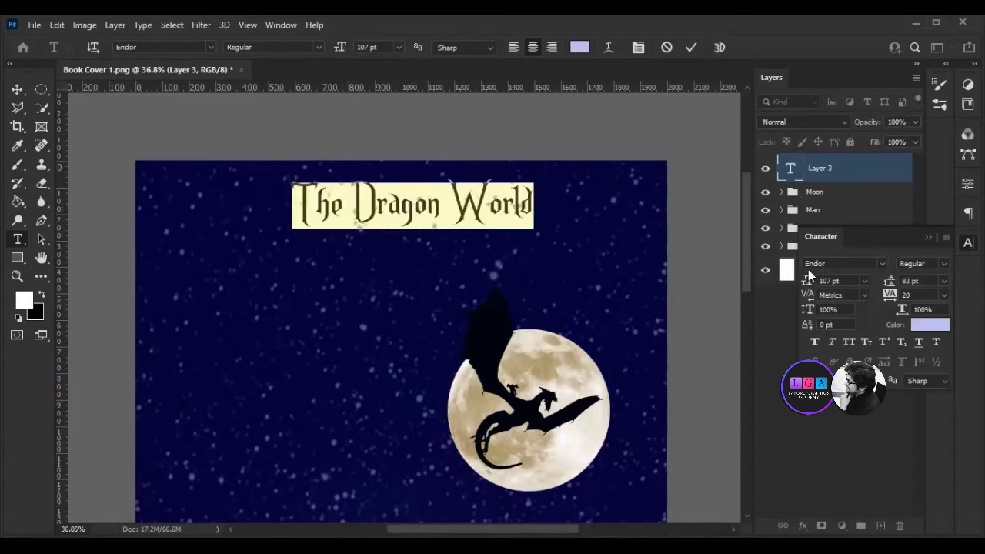
left_click_drag(805, 286, 869, 286)
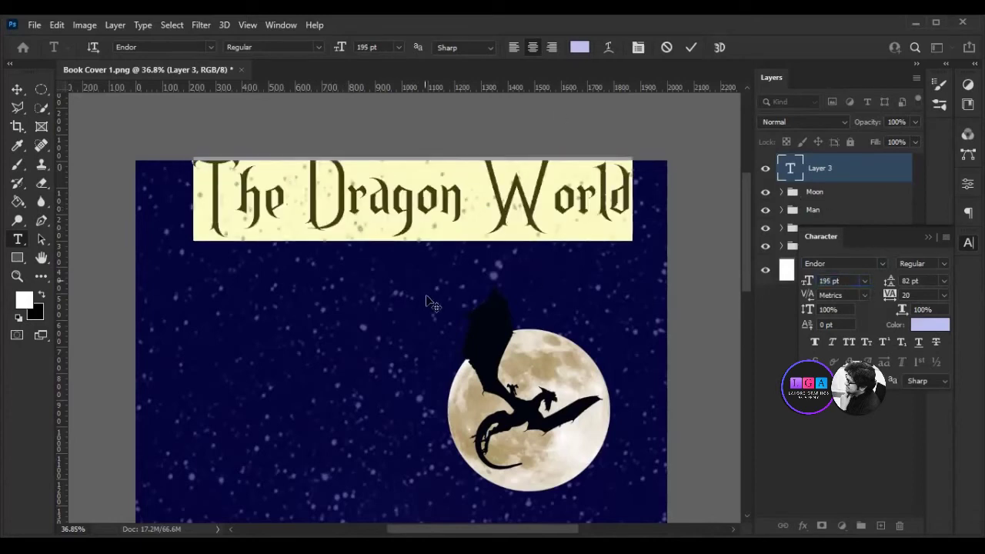
left_click(765, 168)
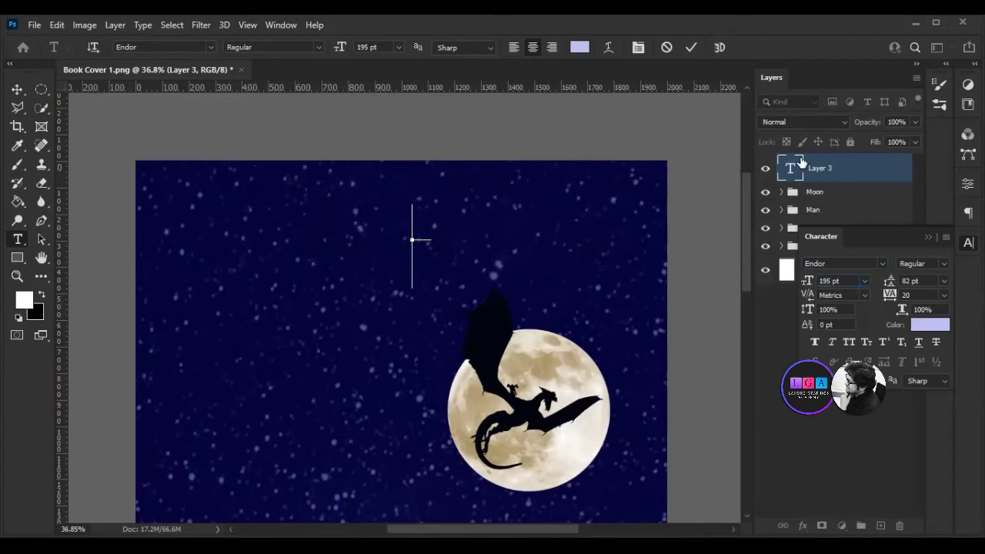
left_click(765, 167)
type("The Dragon World")
left_click(727, 285)
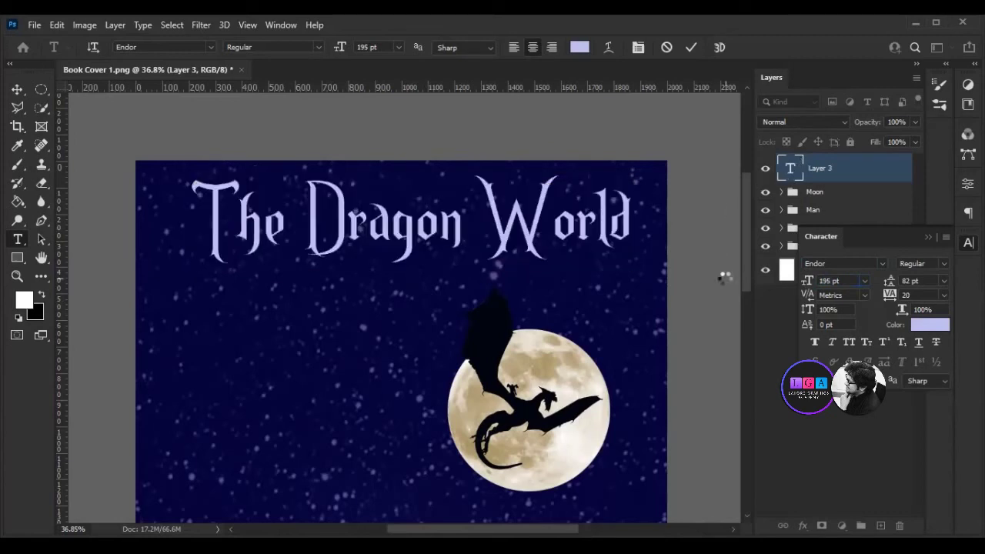
double_click(460, 231)
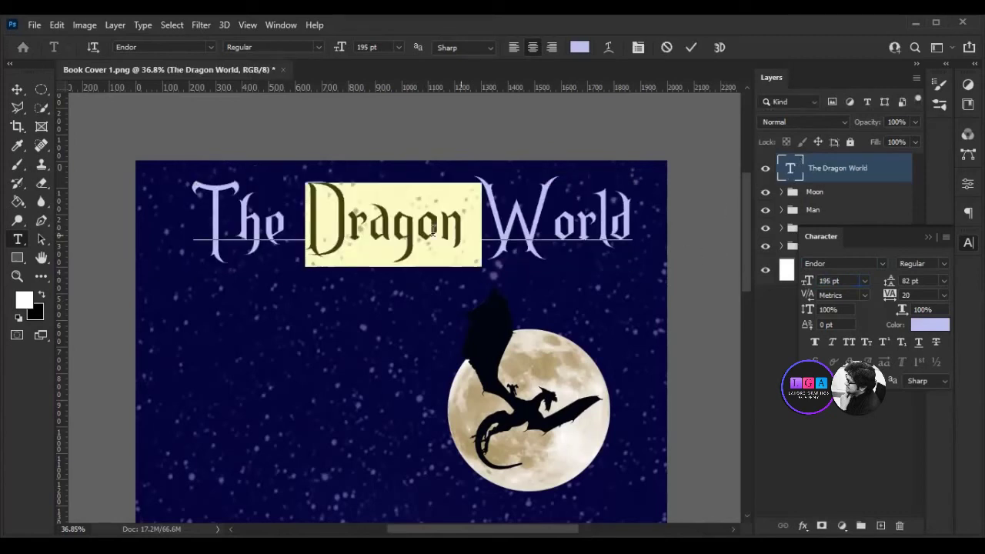
triple_click(445, 223)
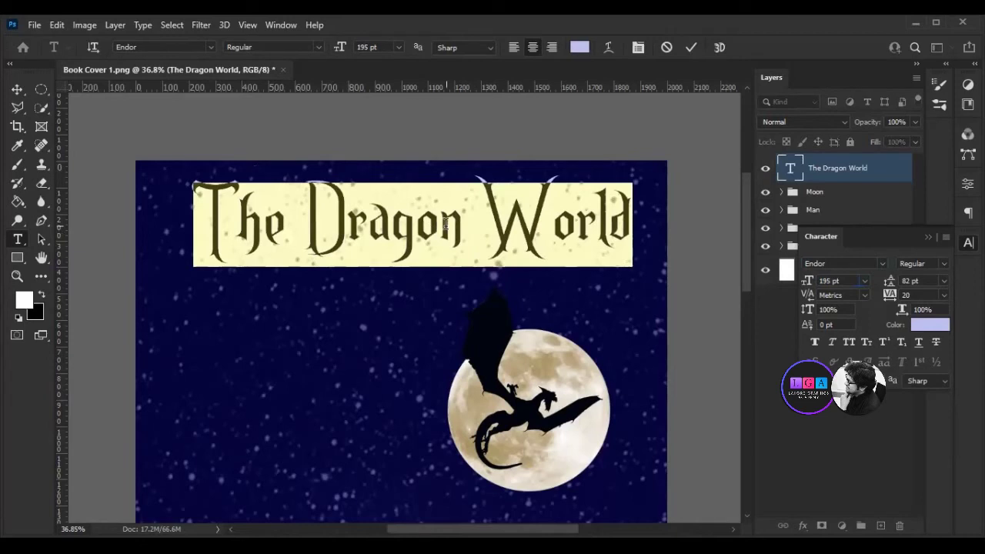
key("BackSpace")
key("ctrl+z")
key("ctrl+Return")
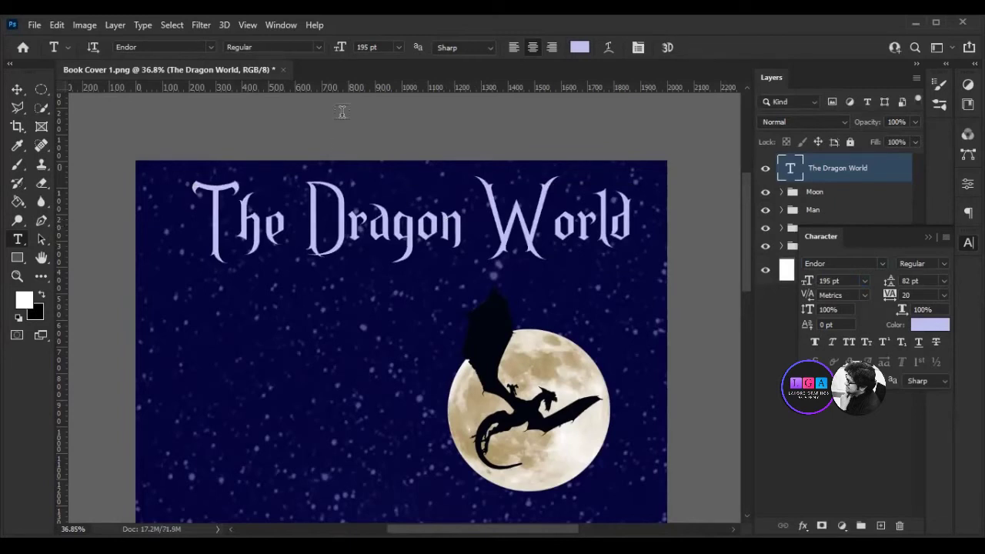
left_click(931, 236)
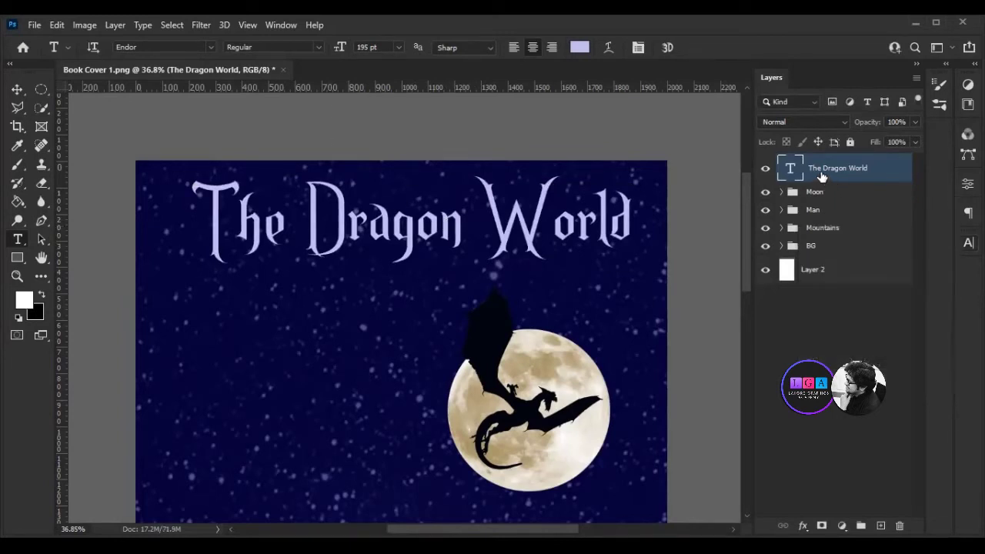
Align the title horizontally centred with Layer 2 and zoom out to the full cover.
left_click(846, 269)
left_click(817, 171, "ctrl")
key("v")
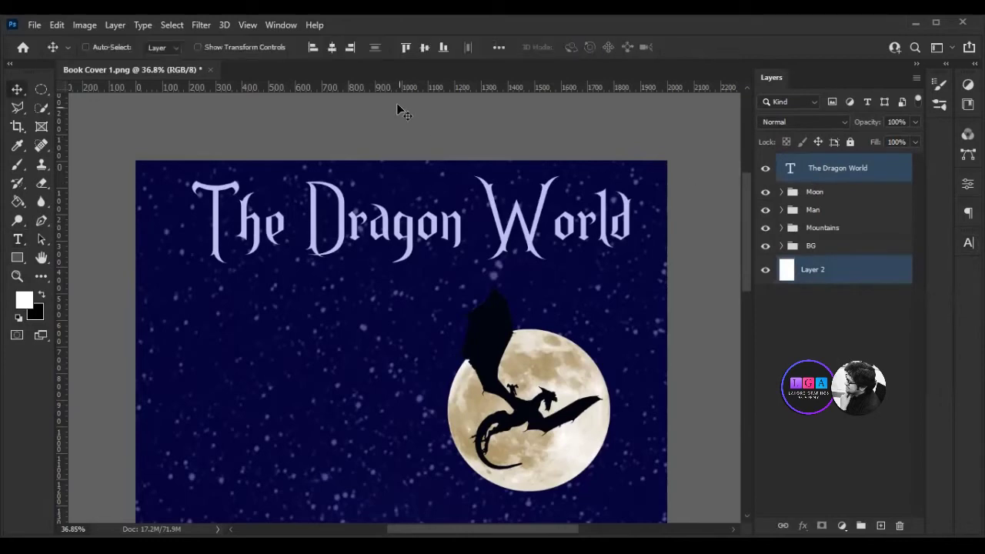
left_click(331, 48)
key("ctrl+0")
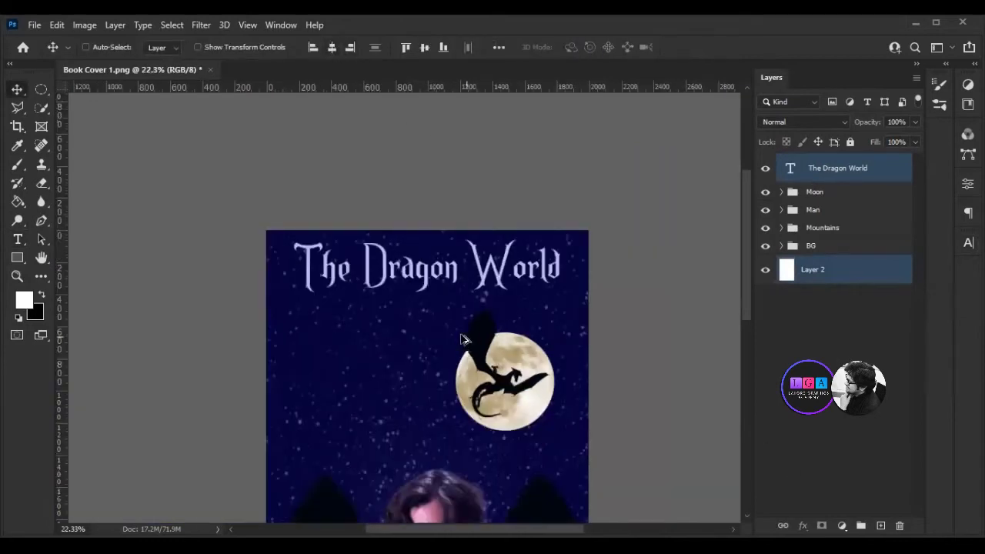
scroll(461, 337, "down", 1)
scroll(431, 346, "down", 1)
scroll(369, 361, "down", 2)
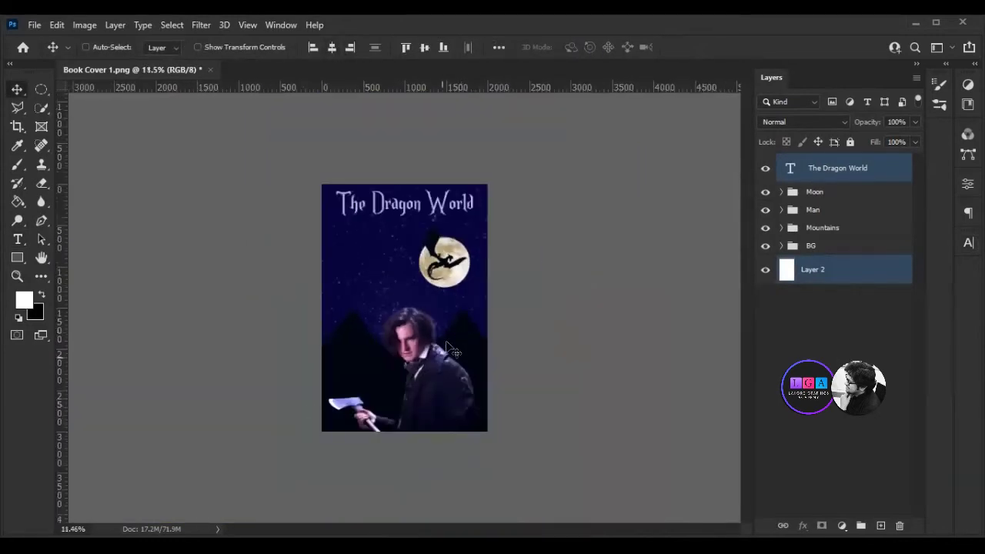
Keep the shape tool on Rectangle and start a new text layer on the cover.
left_click(15, 259)
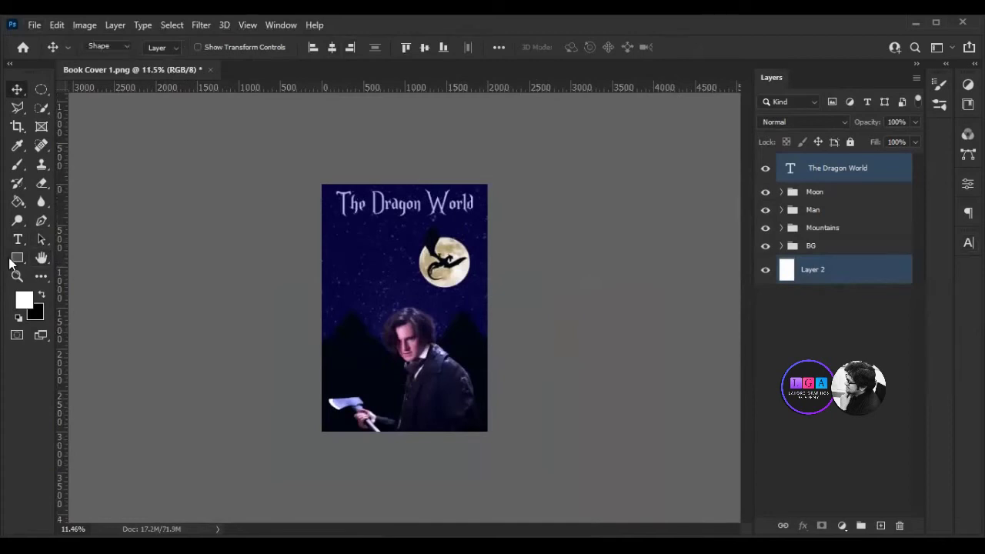
right_click(15, 260)
left_click(786, 337)
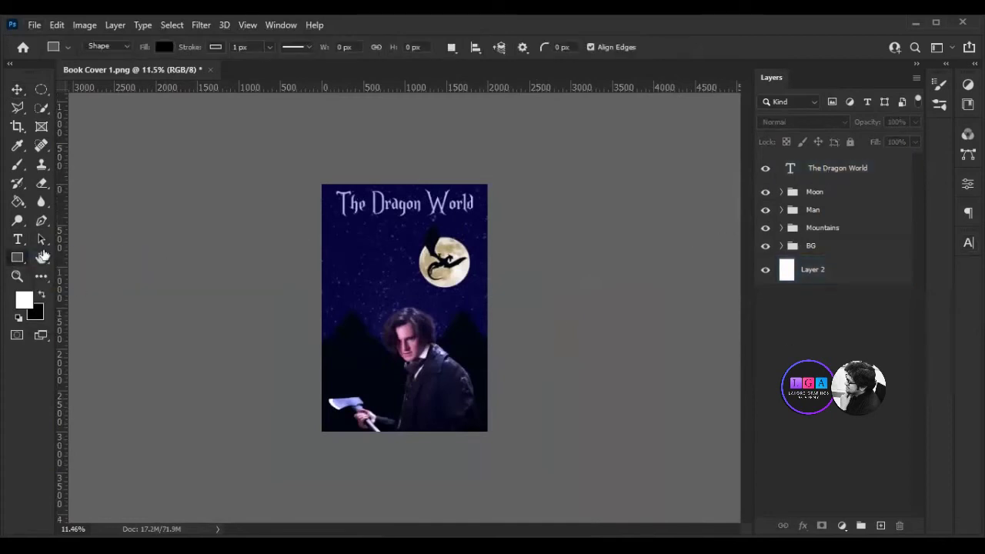
left_click(824, 170)
key("t")
left_click(347, 235)
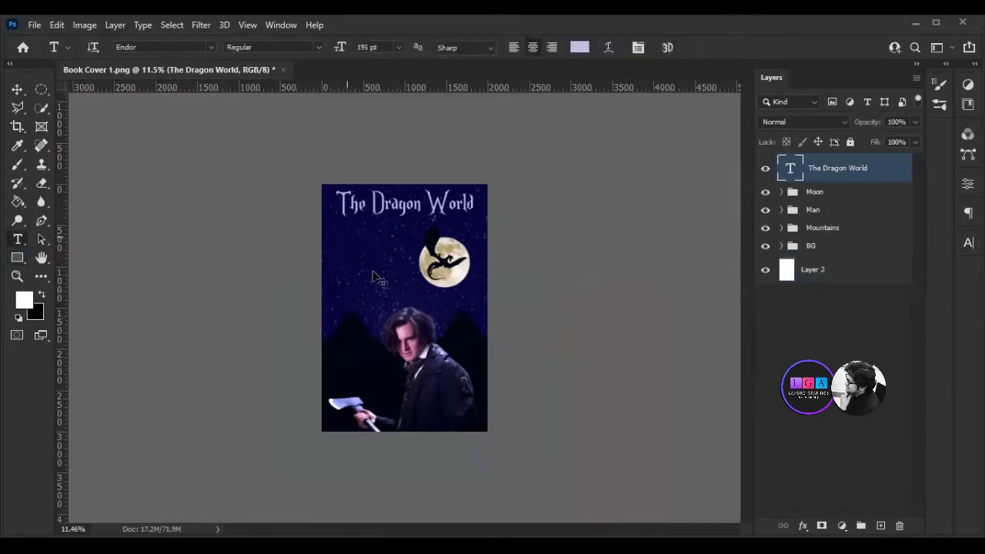
Type the author byline below the title and set it to 139 pt.
type("by ")
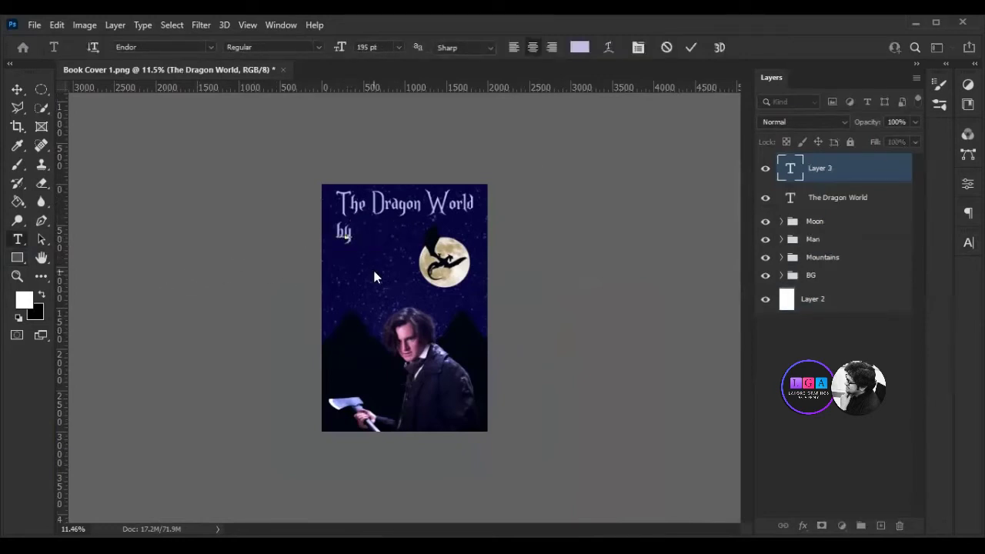
type("James ")
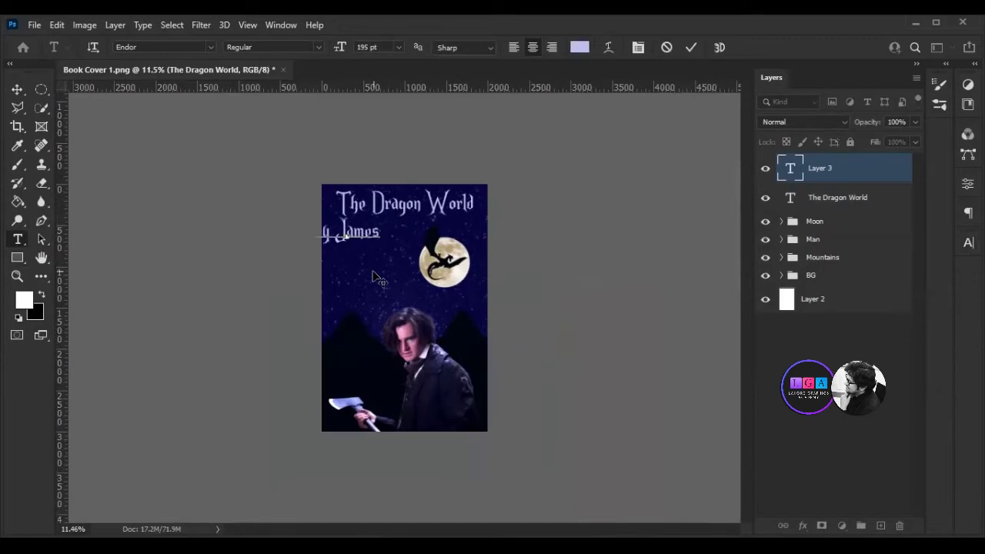
type("Hetfield")
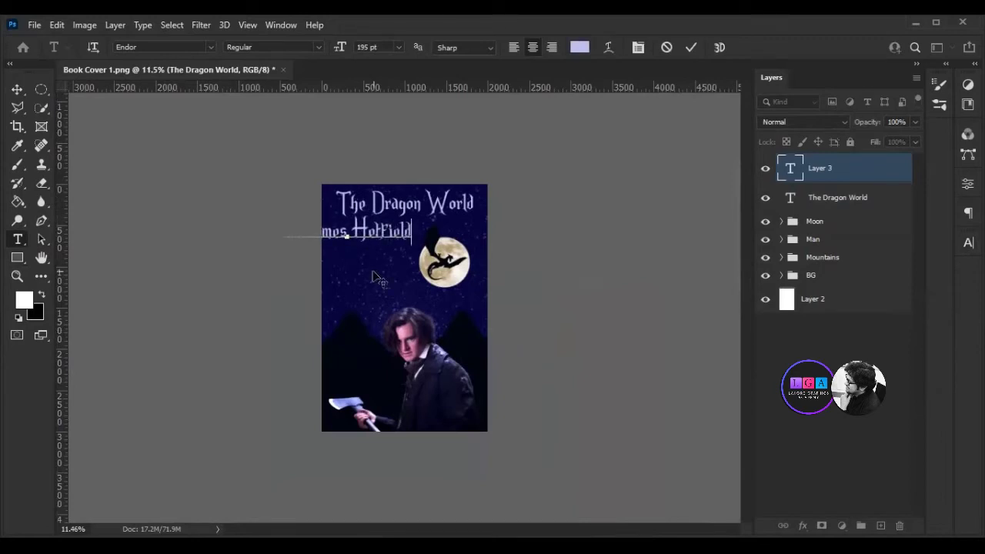
key("ctrl+a")
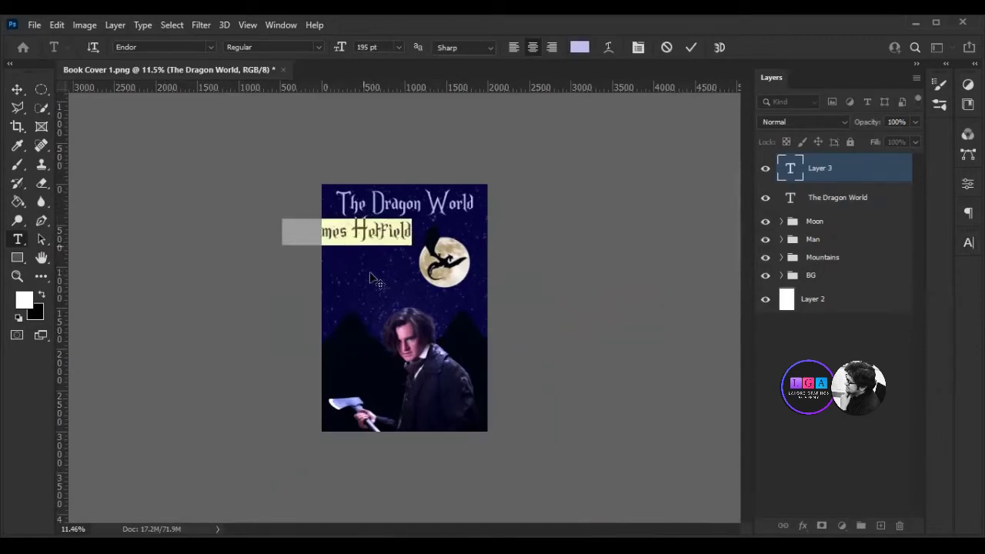
left_click_drag(377, 278, 427, 275)
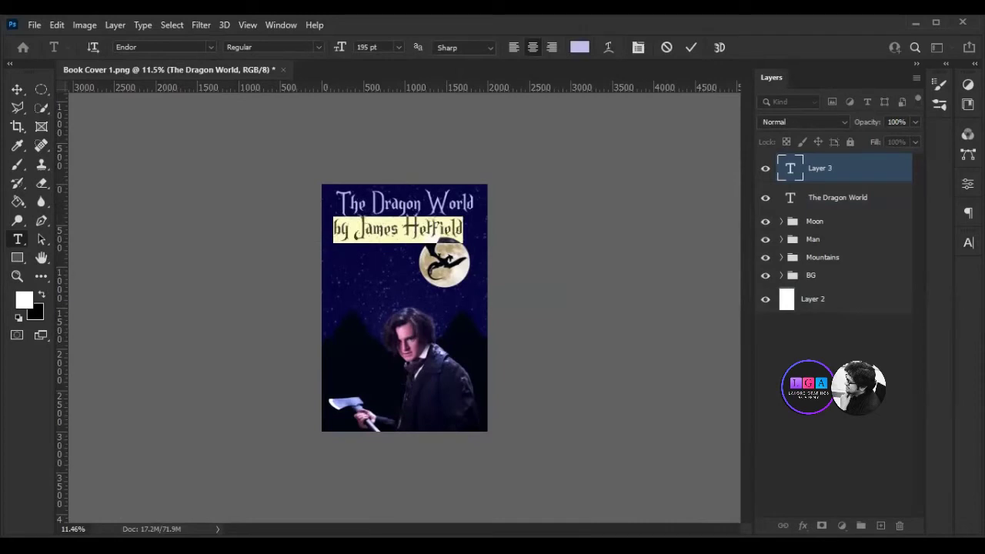
left_click(968, 242)
left_click_drag(807, 281, 766, 288)
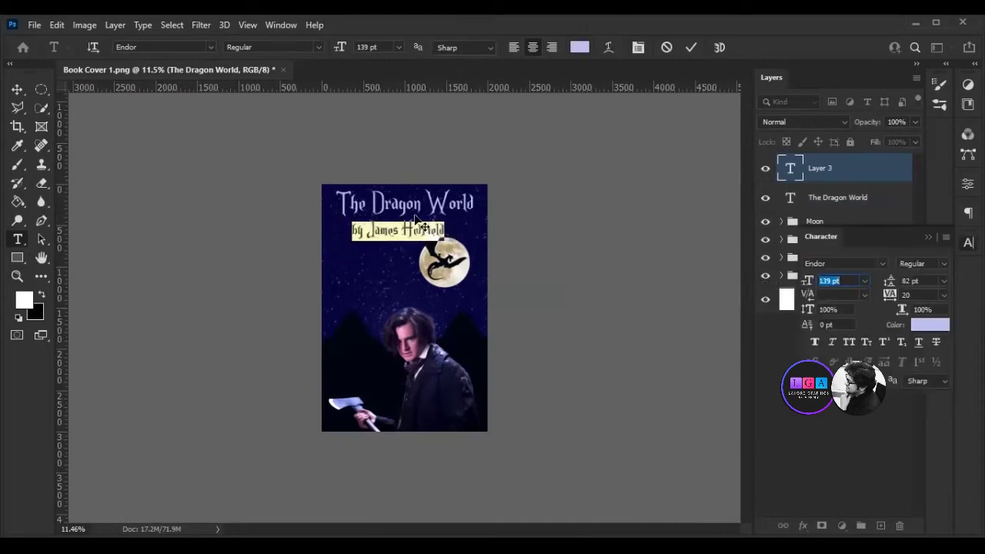
key("ctrl+Return")
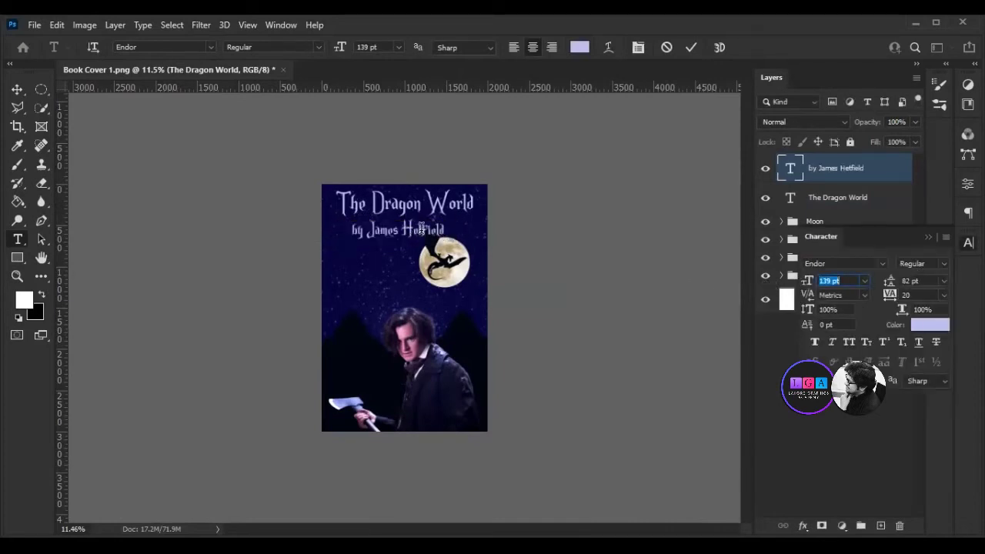
Change the byline's font to Bebas.
scroll(414, 195, "up", 5)
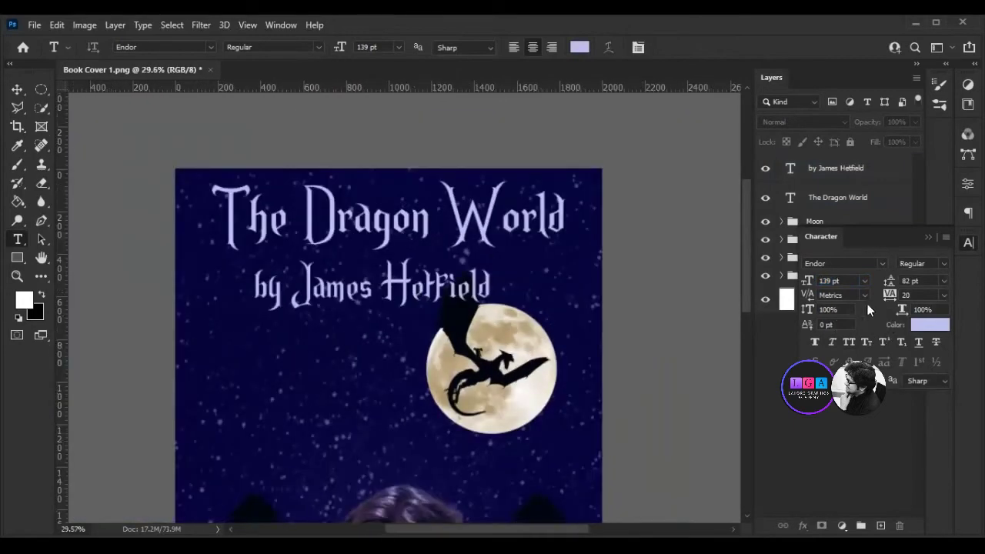
double_click(789, 169)
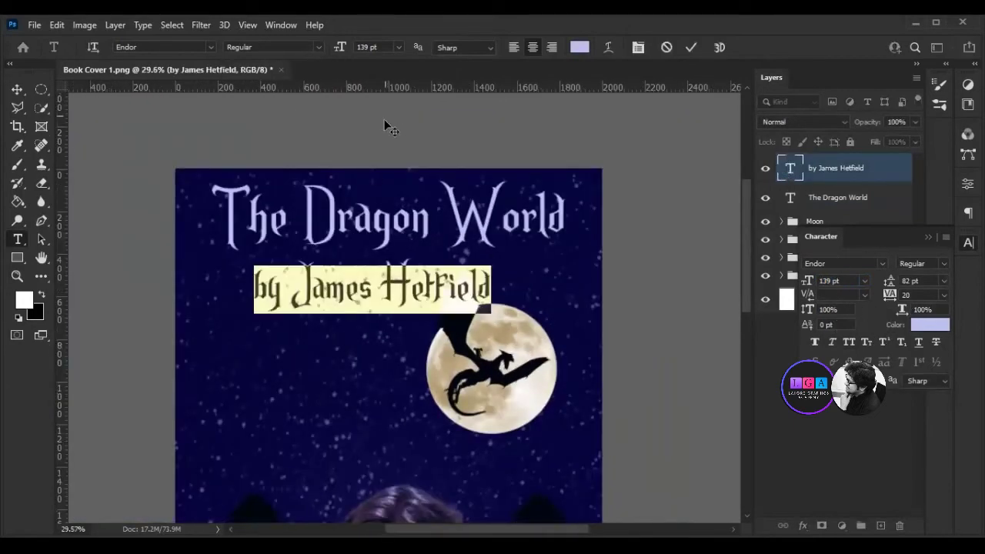
left_click(882, 263)
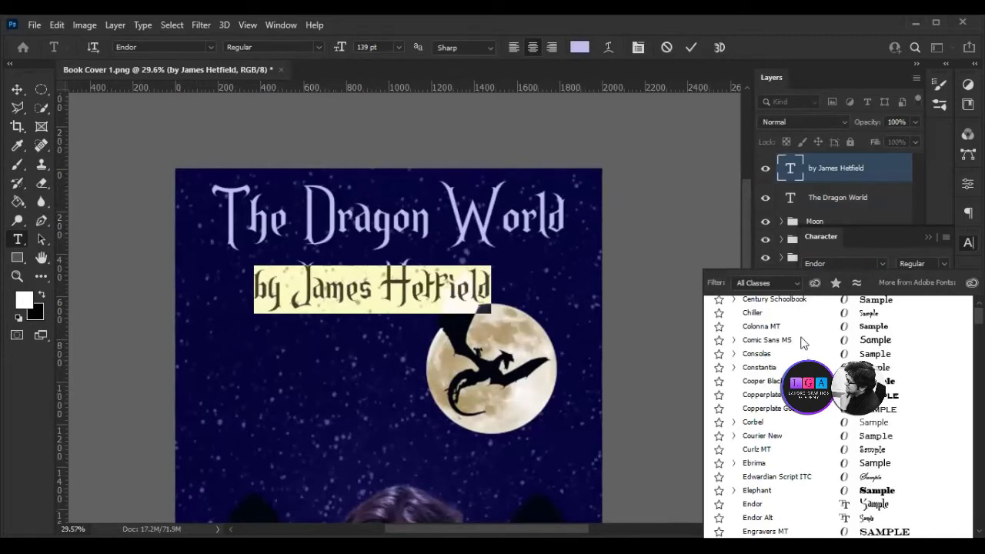
scroll(802, 343, "up", 5)
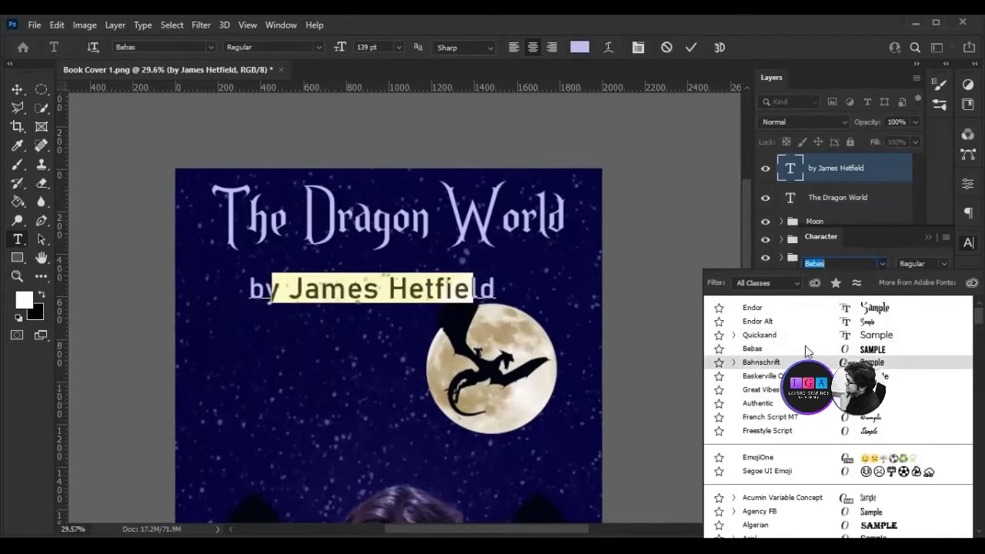
left_click(806, 350)
key("ctrl+Return")
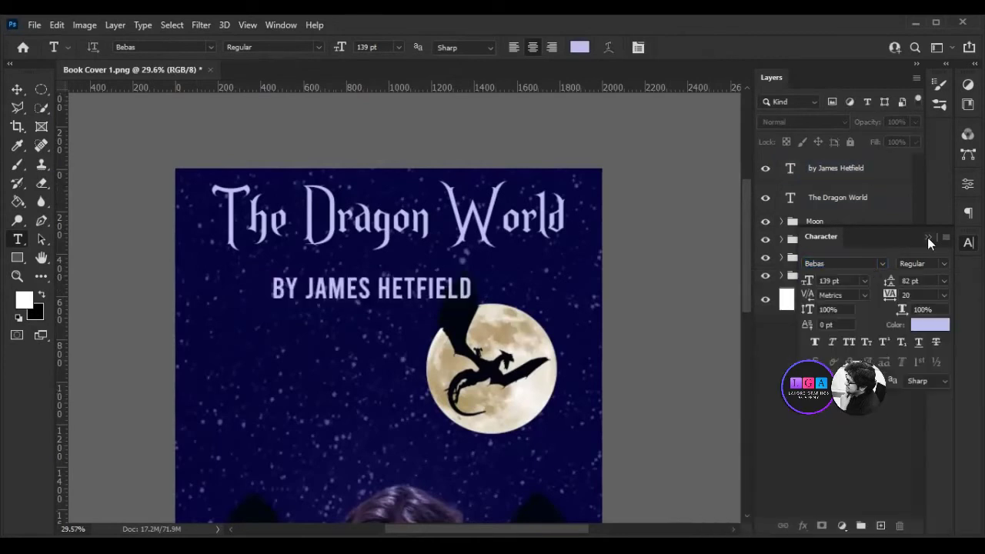
left_click(927, 237)
Scale the byline to about half size under 'World' and select both text layers.
key("ctrl+t")
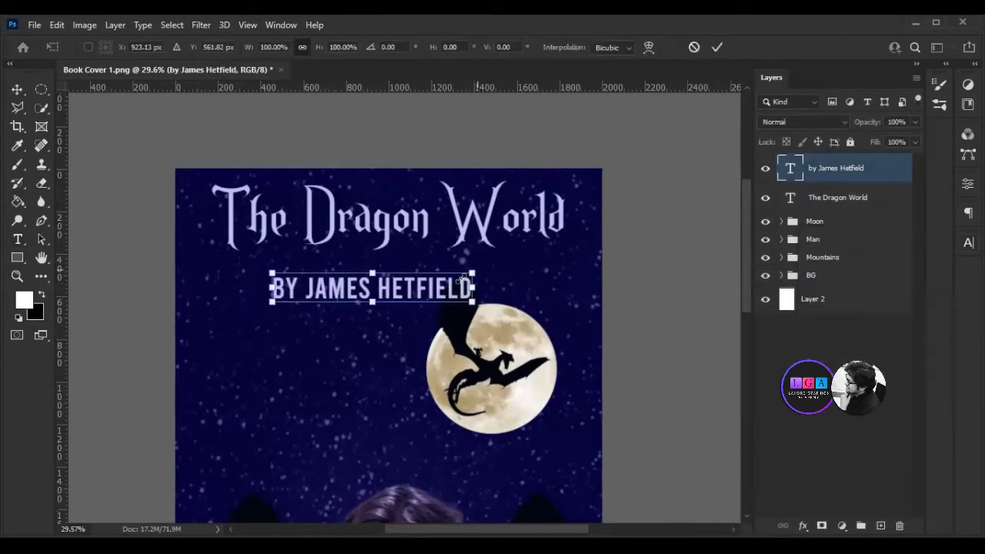
mouse_move(472, 273)
left_mouse_down()
mouse_move(384, 297)
mouse_move(505, 260)
left_mouse_up()
left_click(814, 221)
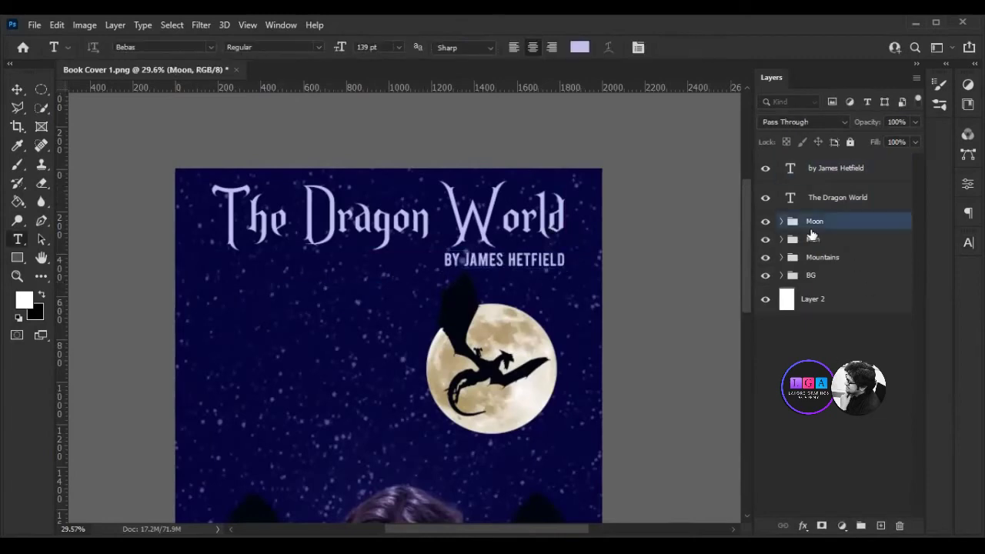
key("v")
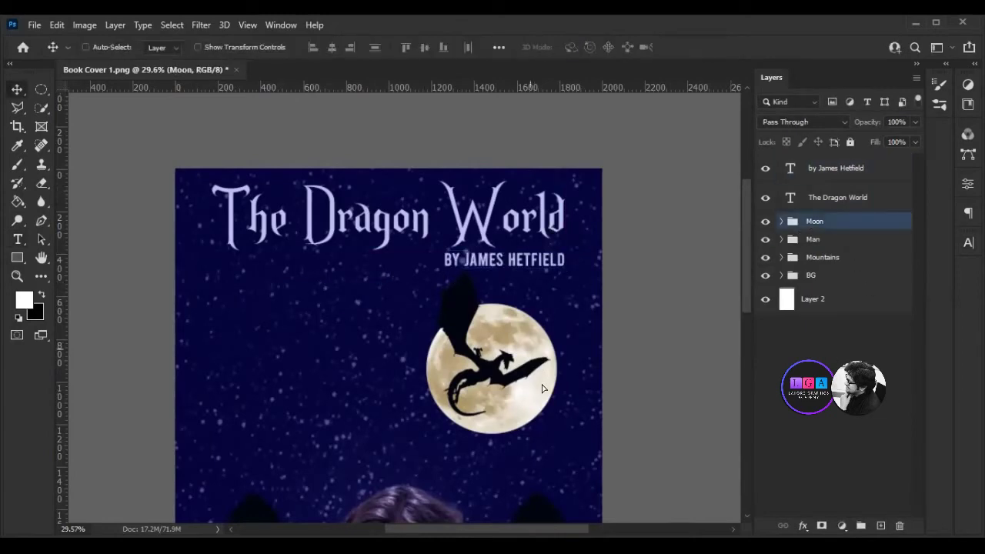
scroll(645, 260, "down", 3)
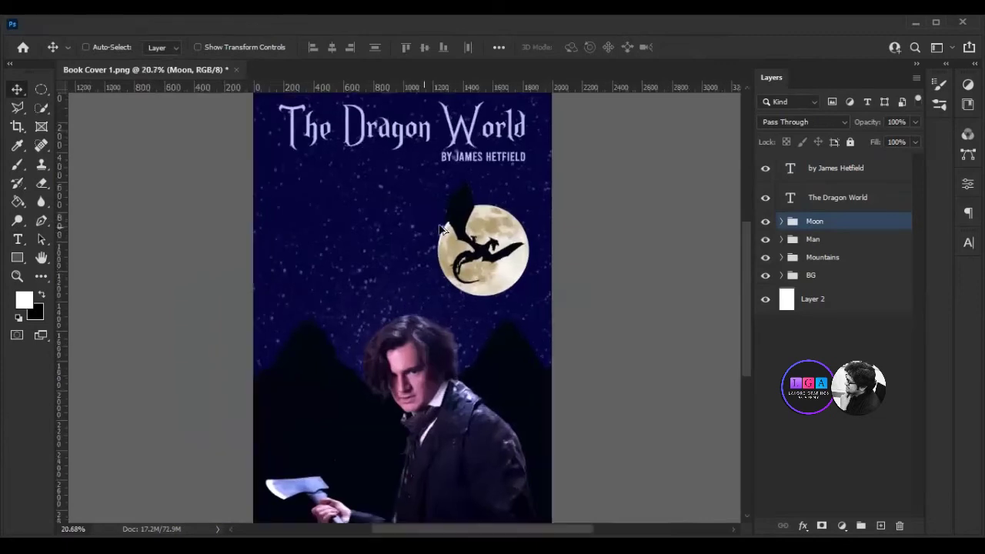
scroll(560, 217, "down", 1)
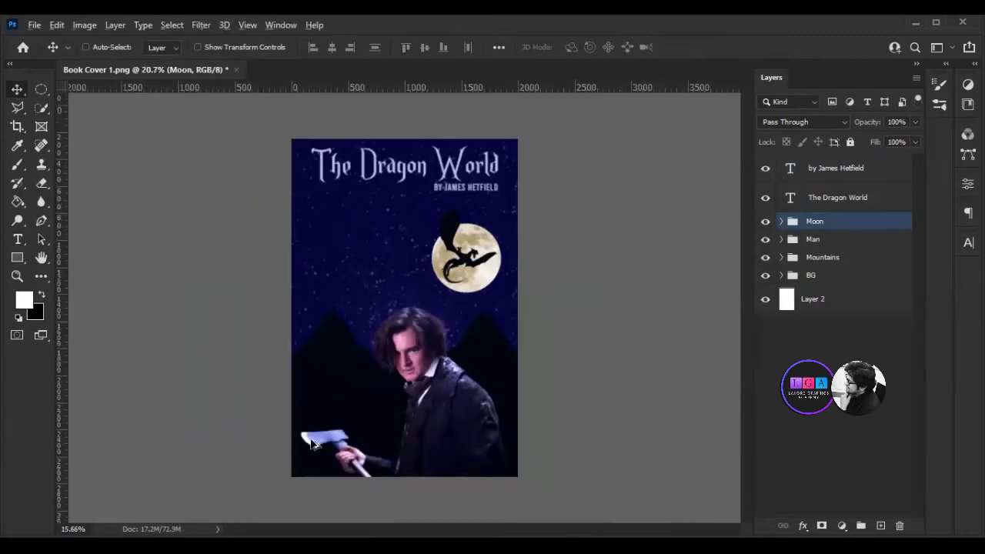
left_click(868, 176, "ctrl")
Group the title and byline text layers into a group named 'Title'.
left_click(856, 200, "ctrl")
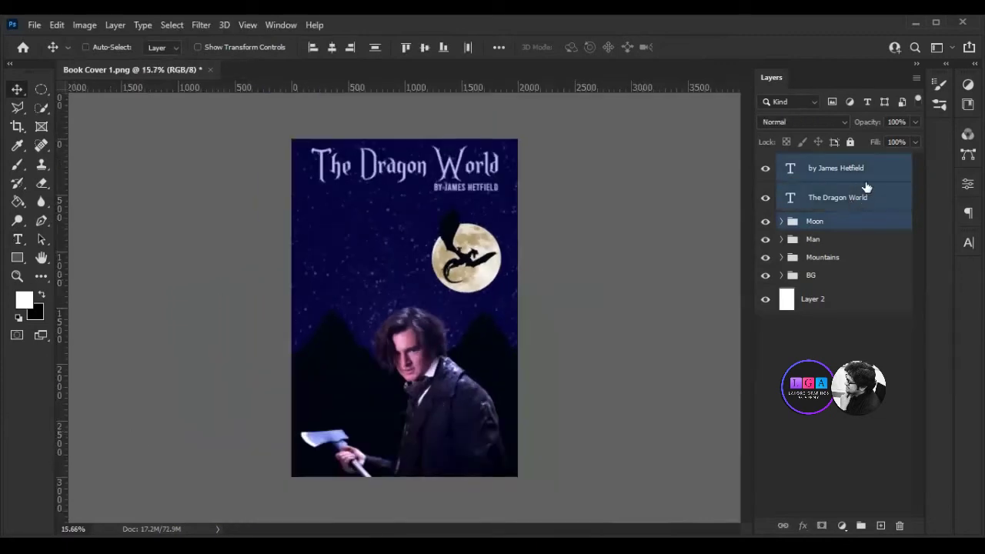
left_click(820, 169)
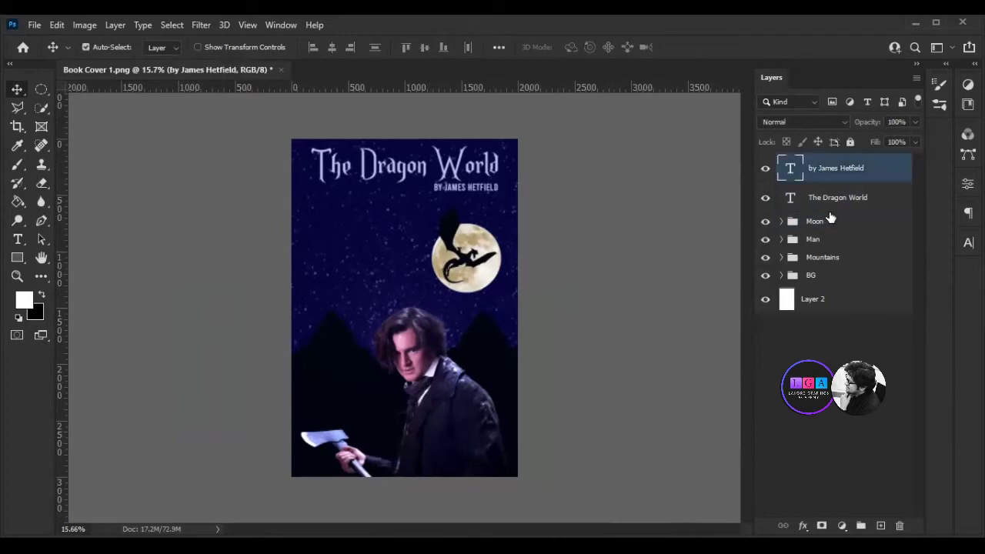
left_click(831, 199, "ctrl")
left_click(862, 525)
double_click(820, 162)
type("Title")
key("Return")
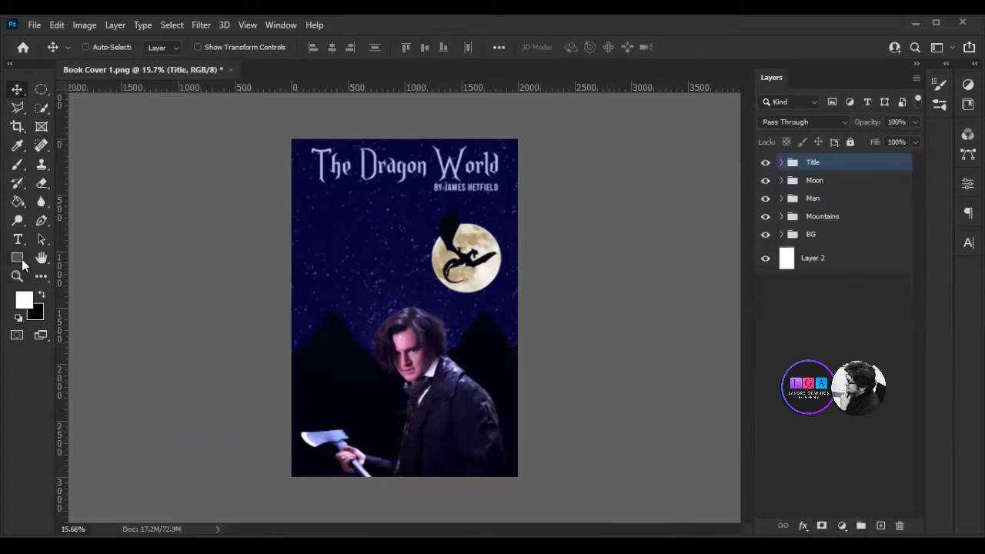
Draw a thin rectangular band across the bottom of the cover.
left_click(18, 258)
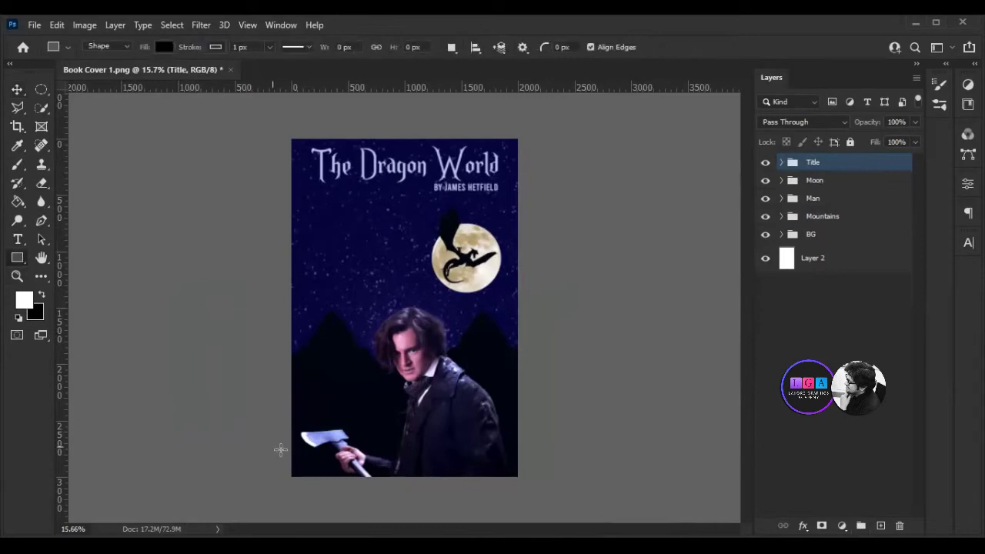
left_click_drag(526, 487, 272, 446)
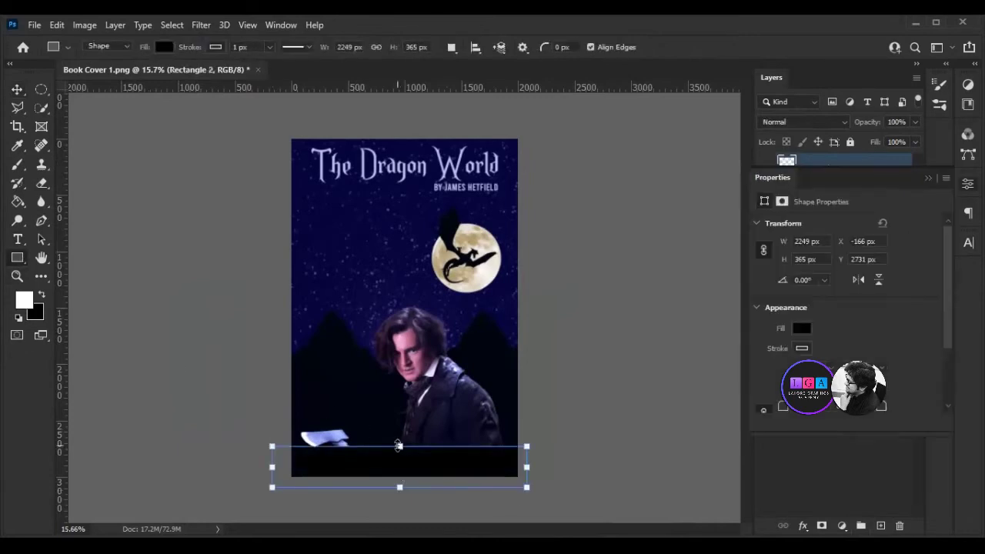
left_click_drag(398, 451, 398, 459)
left_click(928, 178)
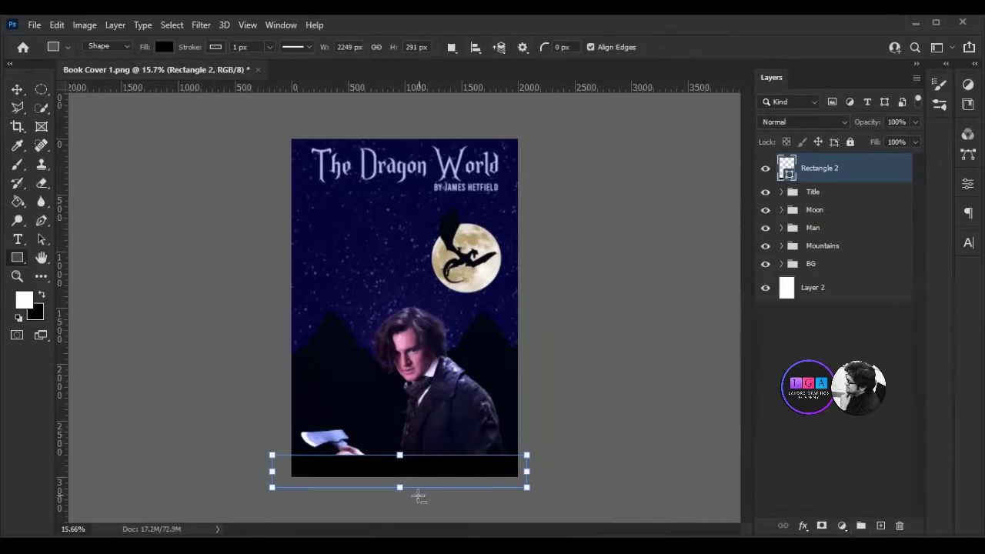
scroll(423, 493, "up", 1)
left_click(782, 363)
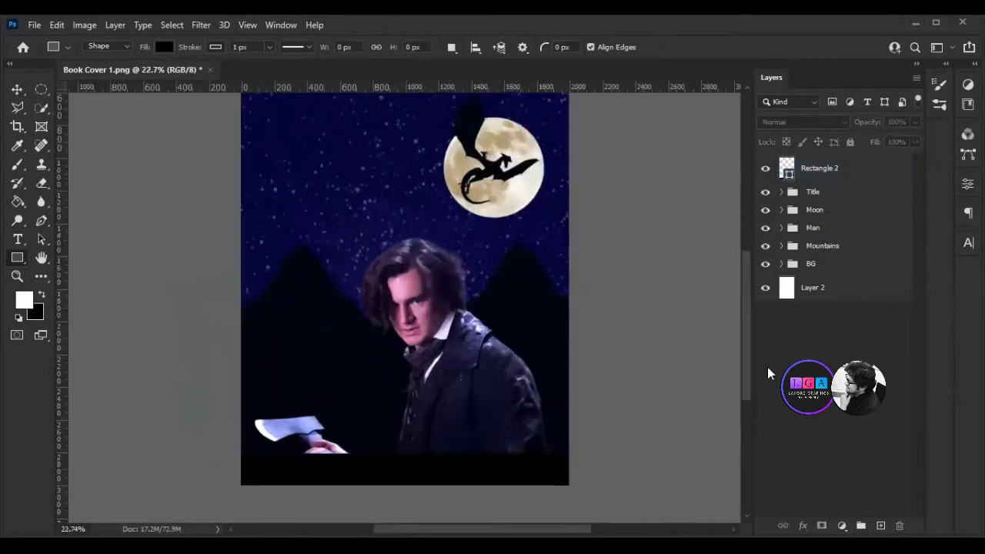
Fill the band red and give it a 20 px white outline.
double_click(788, 173)
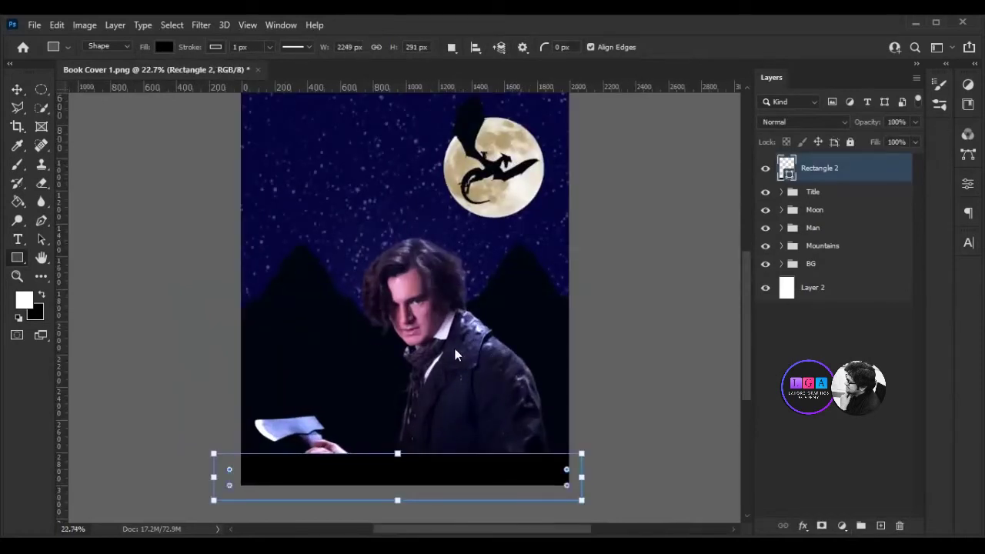
left_click_drag(777, 164, 776, 204)
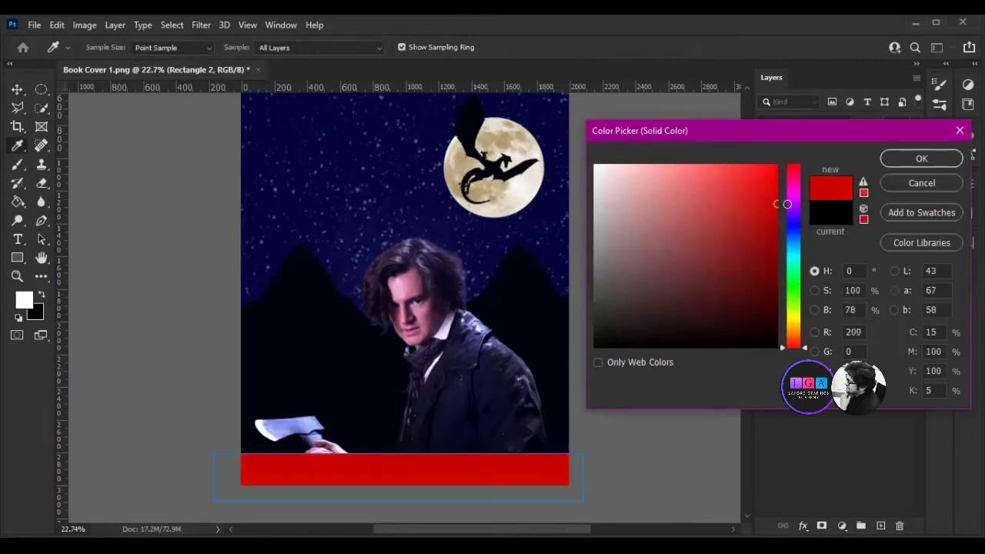
left_click(921, 158)
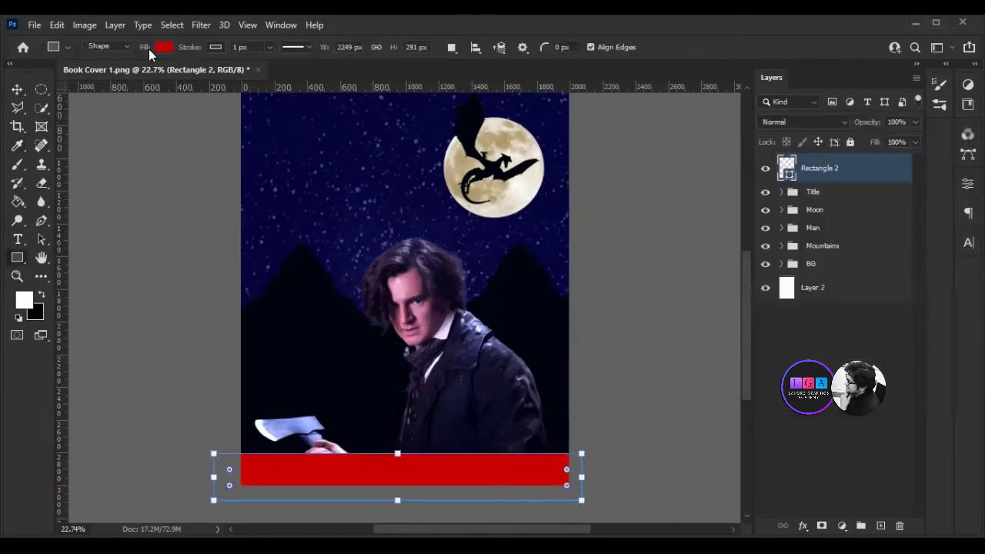
left_click(216, 47)
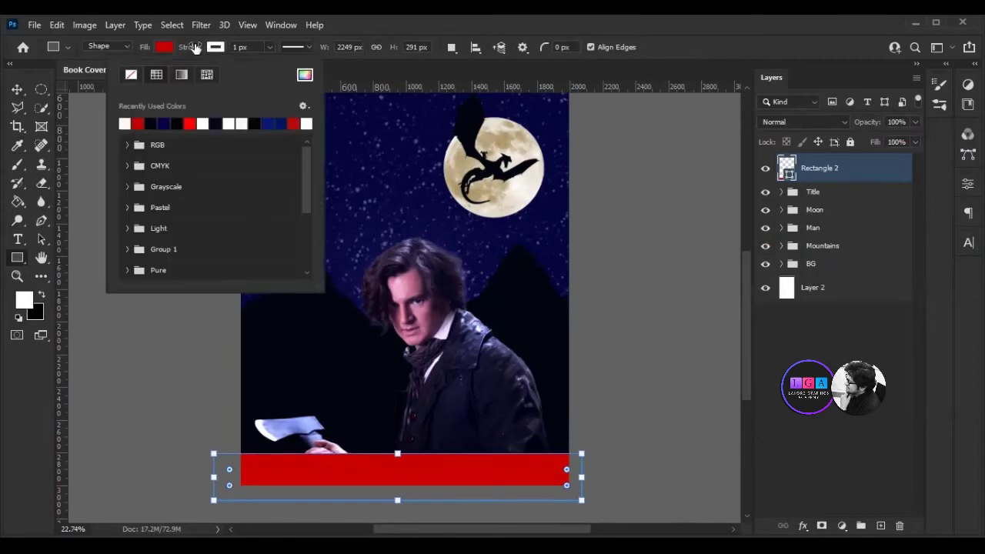
left_click_drag(195, 47, 208, 48)
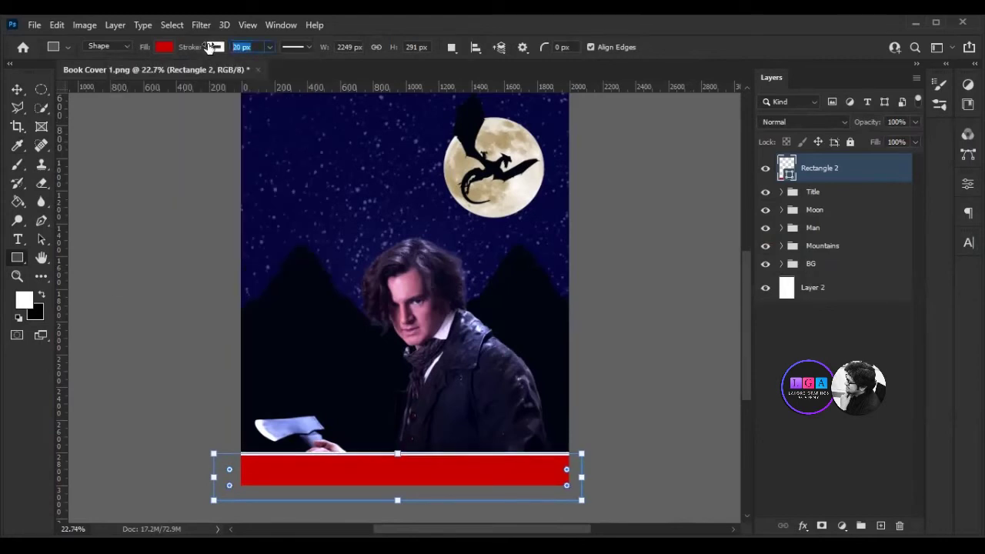
left_click(807, 354)
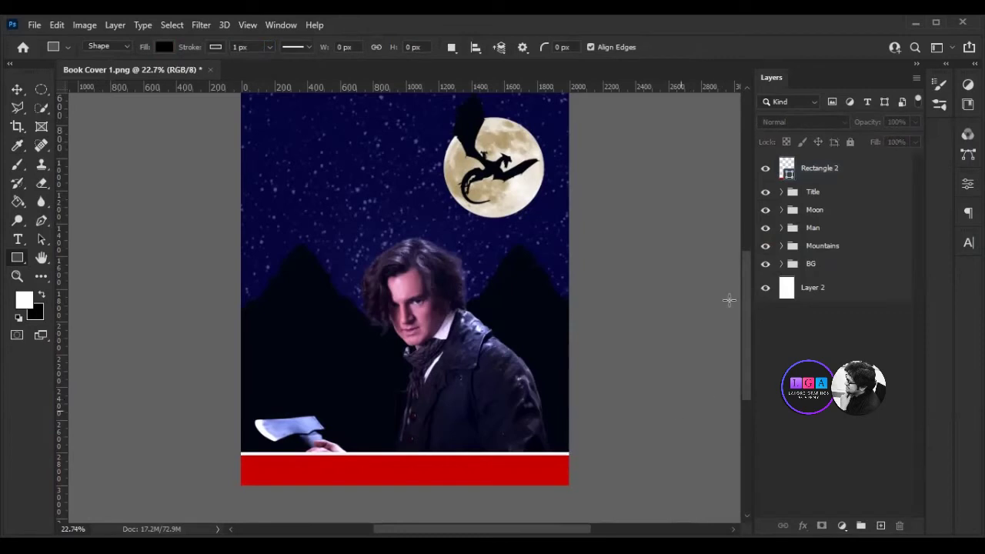
left_click(18, 240)
left_click(299, 386)
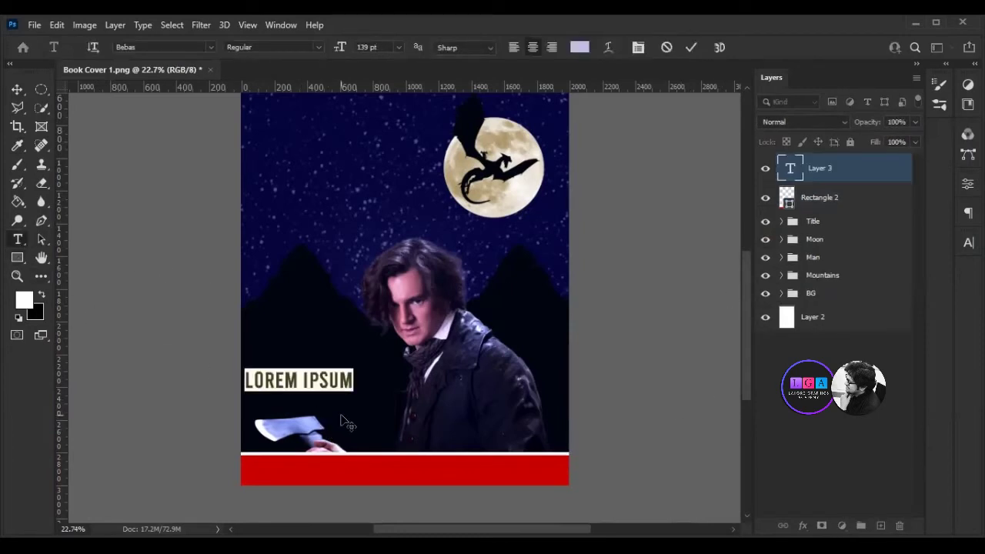
Type 'LIMITED EDITION' and move it into the red banner.
type("LIMITERD")
key("BackSpace")
key("BackSpace")
type("D EDITION")
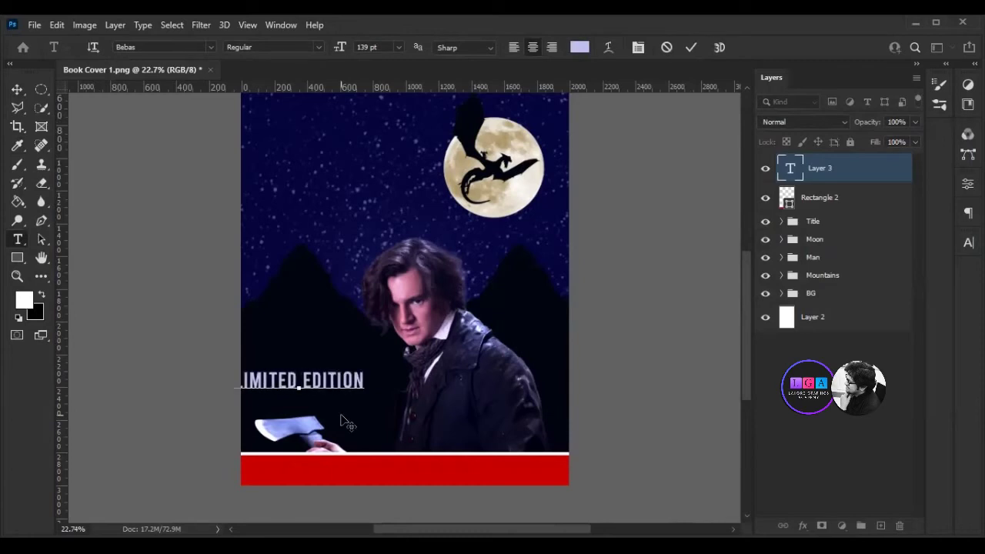
left_click_drag(346, 422, 450, 464)
Make the banner text white Quicksand at 94 pt and commit it.
double_click(435, 471)
triple_click(435, 471)
left_click(579, 47)
left_click_drag(624, 330, 563, 369)
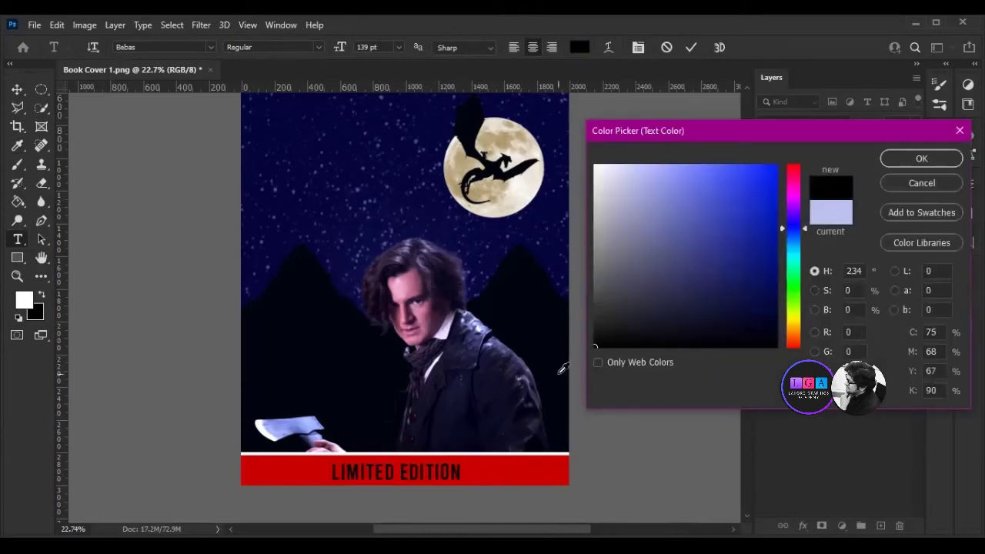
left_click_drag(642, 228, 594, 165)
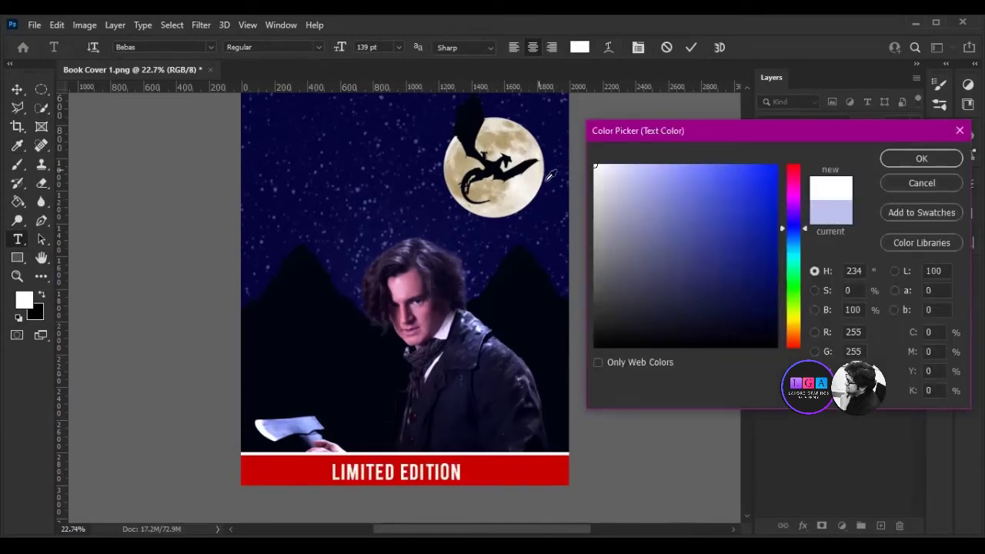
left_click(892, 162)
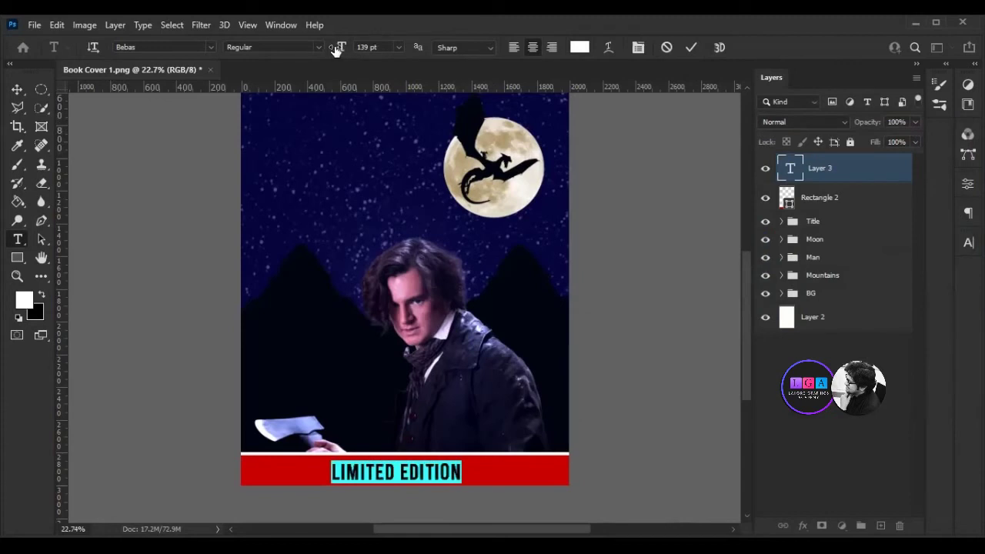
left_click(207, 46)
left_click(232, 137)
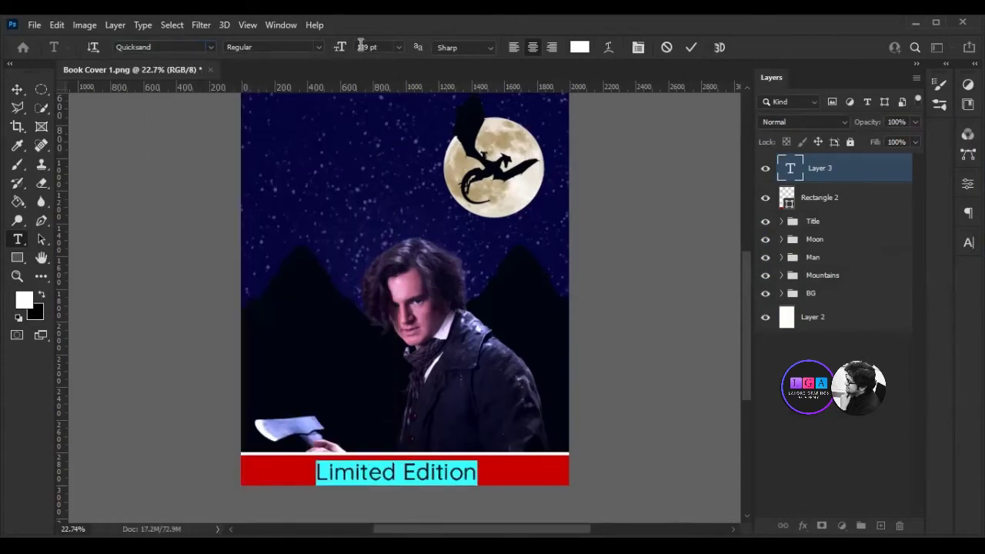
left_click_drag(336, 44, 304, 54)
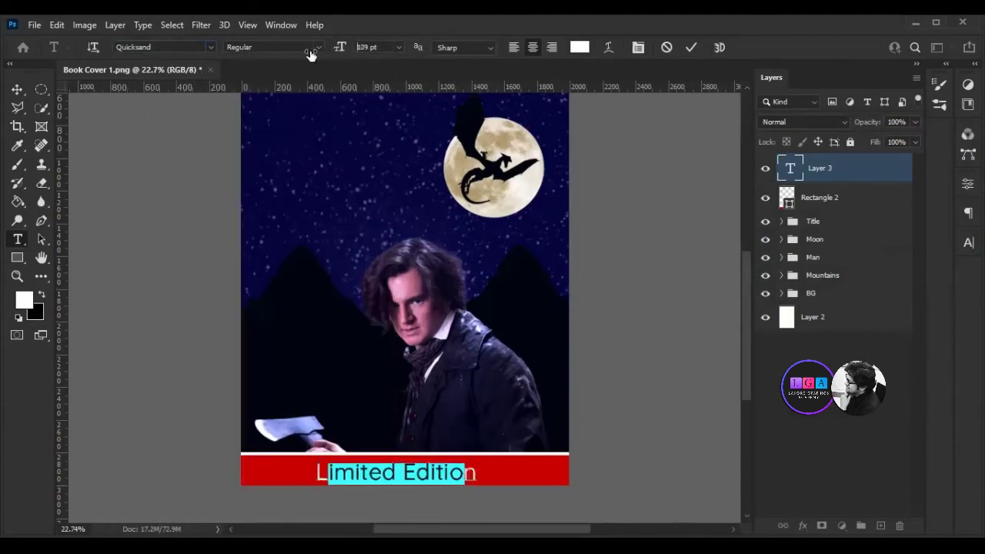
left_click(691, 47)
scroll(538, 315, "down", 2)
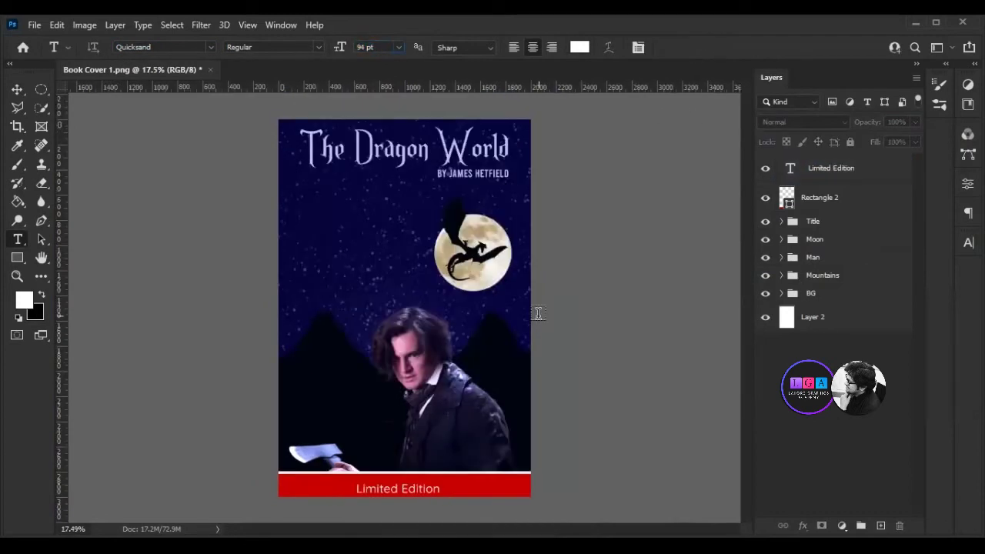
Select the Limited Edition text layer together with Layer 2.
left_click(823, 202)
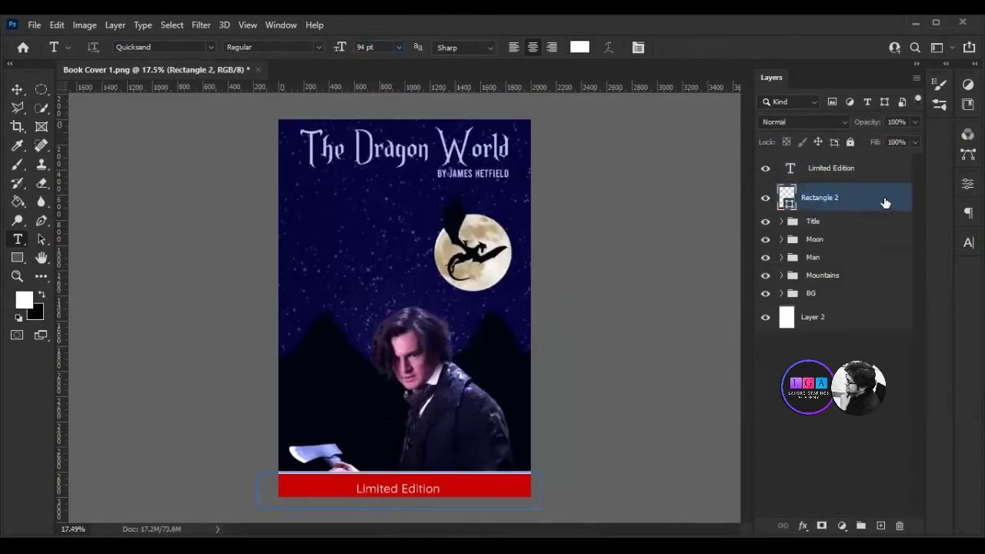
key("v")
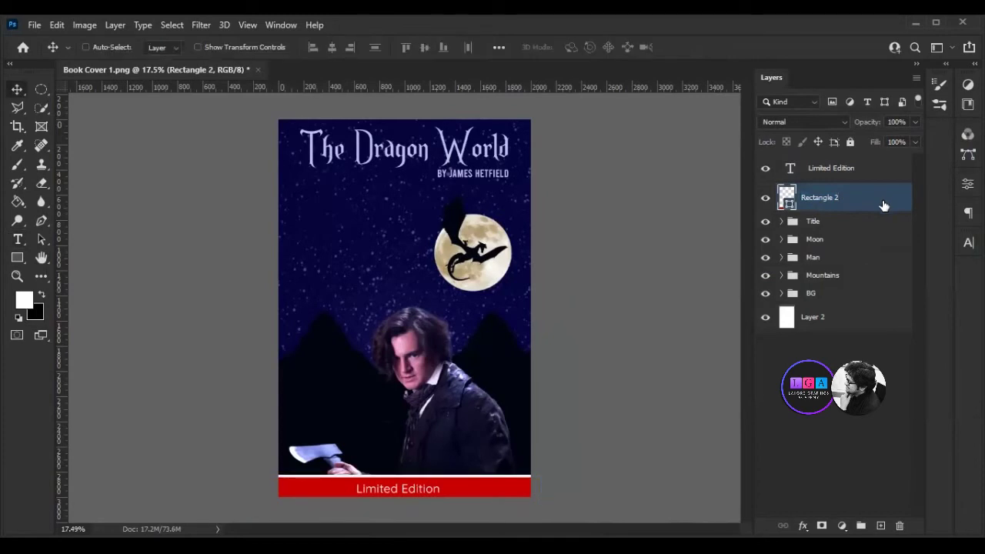
scroll(418, 466, "down", 1)
scroll(428, 457, "up", 1)
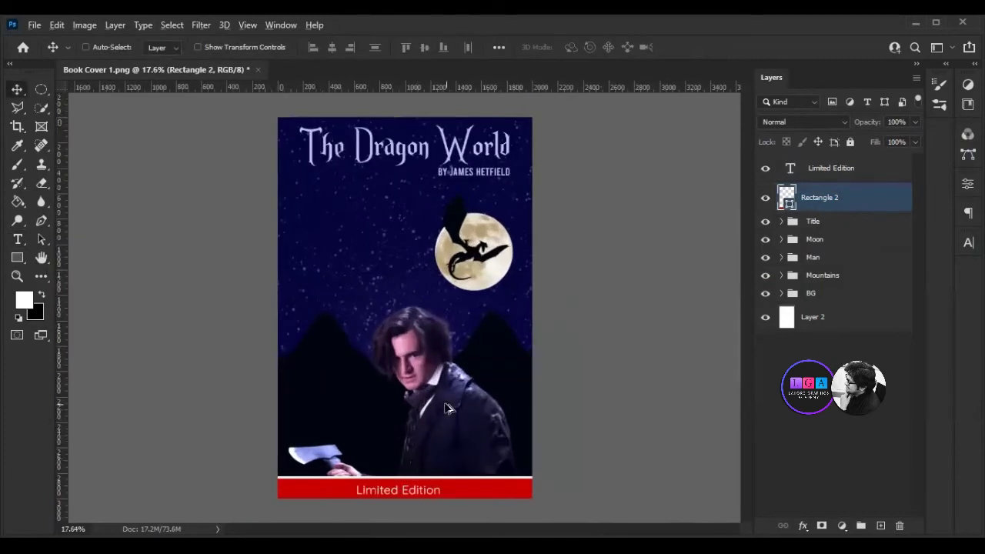
scroll(451, 409, "down", 2)
left_click(832, 169)
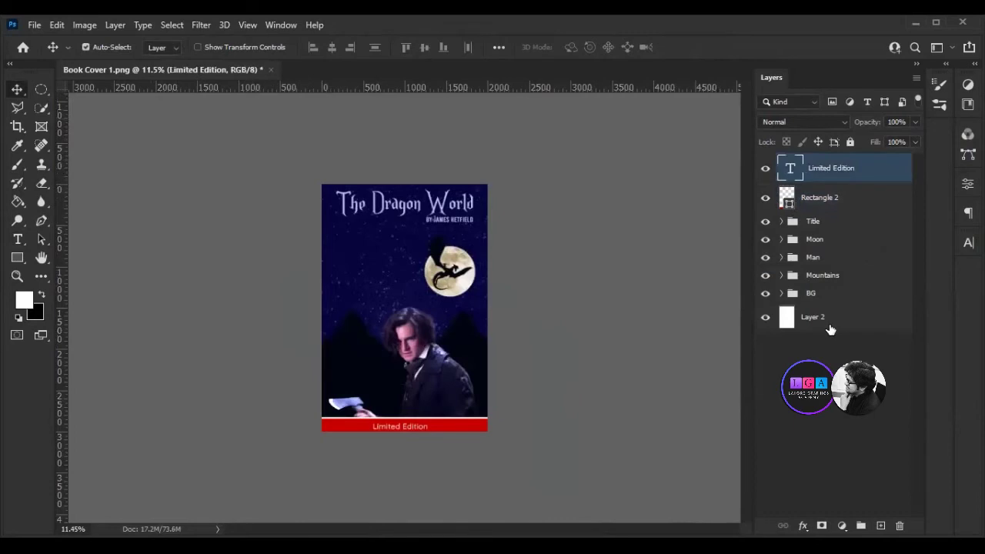
left_click(830, 324, "ctrl")
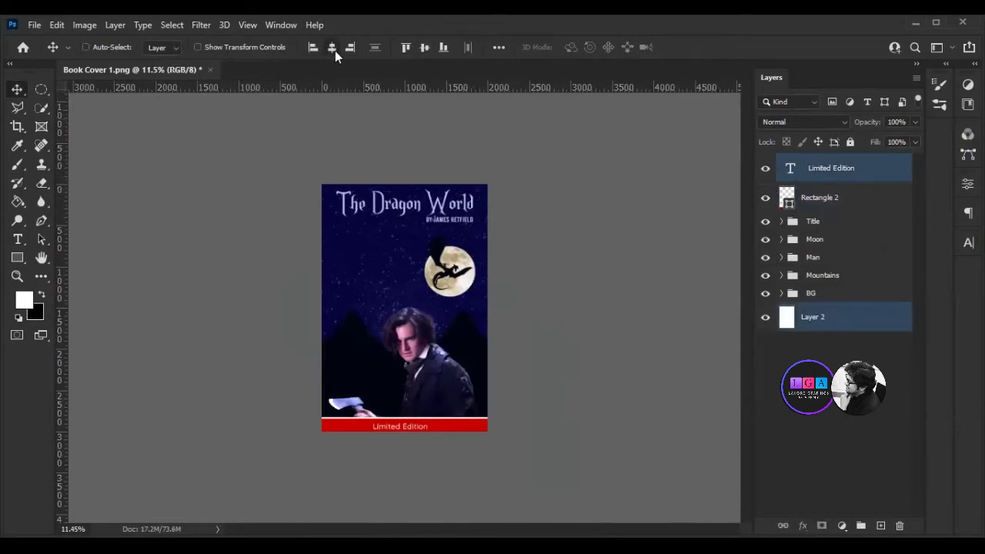
scroll(503, 424, "up", 2)
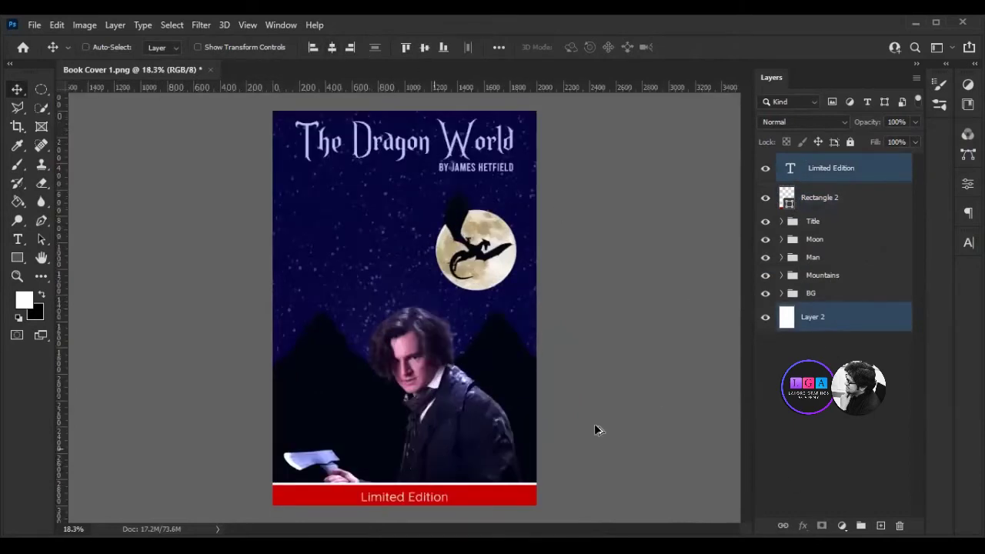
scroll(598, 429, "down", 1)
scroll(387, 357, "down", 5)
scroll(386, 358, "up", 2)
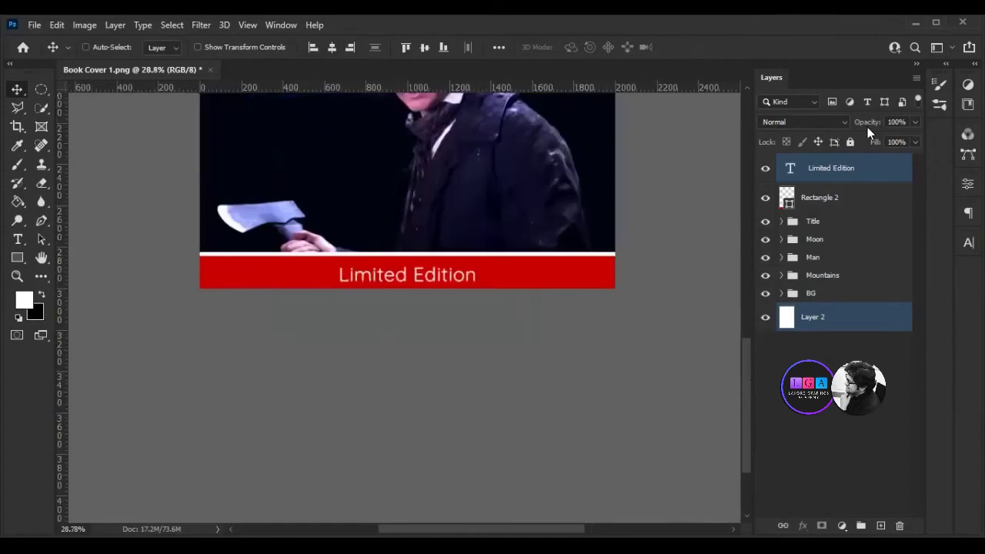
Set the banner text to Baskerville Old Face with 200 tracking.
double_click(791, 169)
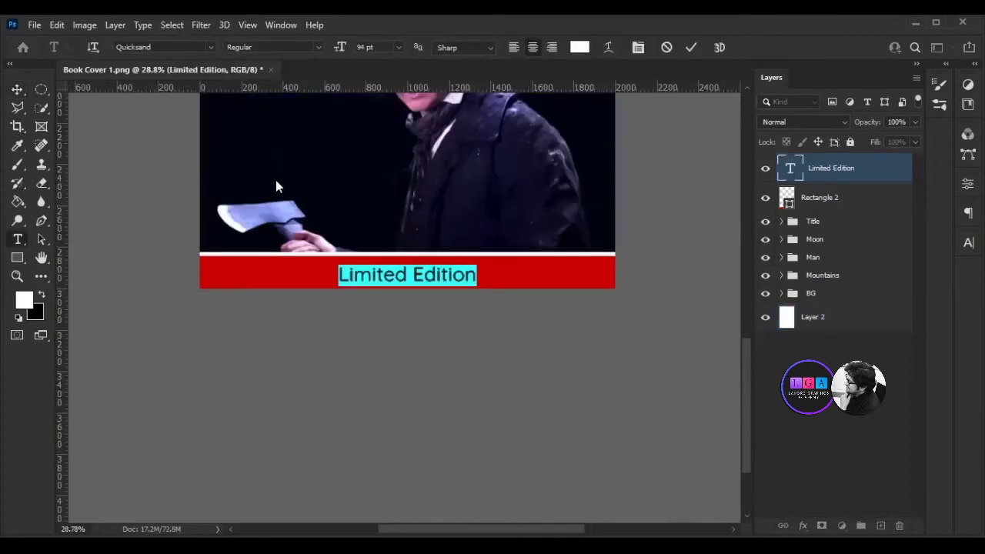
left_click(302, 160)
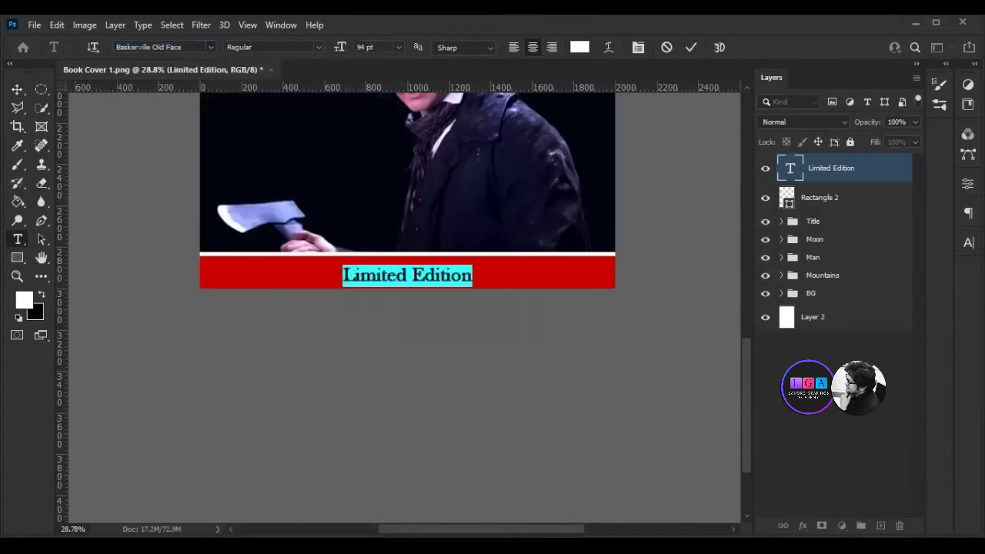
left_click(968, 242)
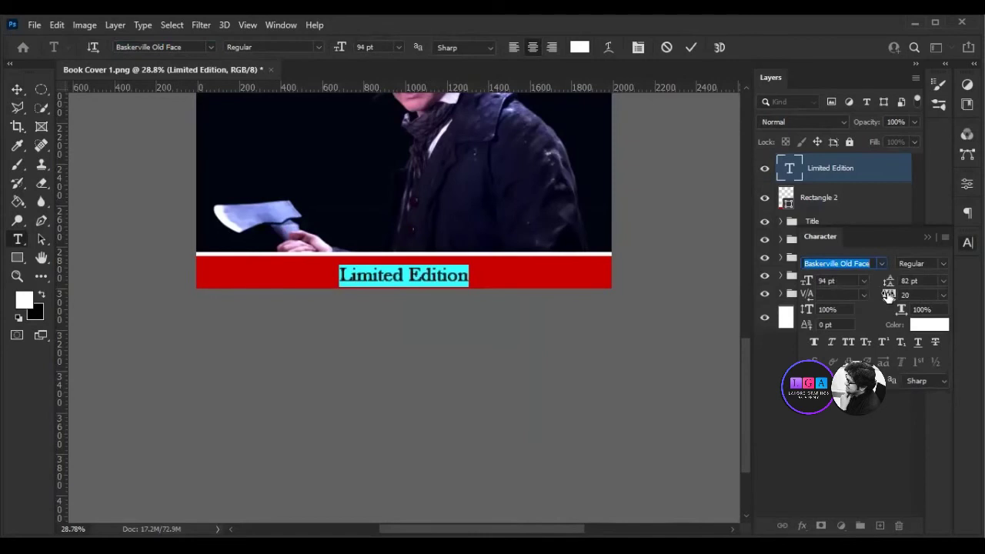
left_click_drag(889, 297, 901, 295)
left_click(496, 320)
Deselect the text layer and fit the whole cover on screen.
key("v")
left_click(927, 237)
key("ctrl+minus")
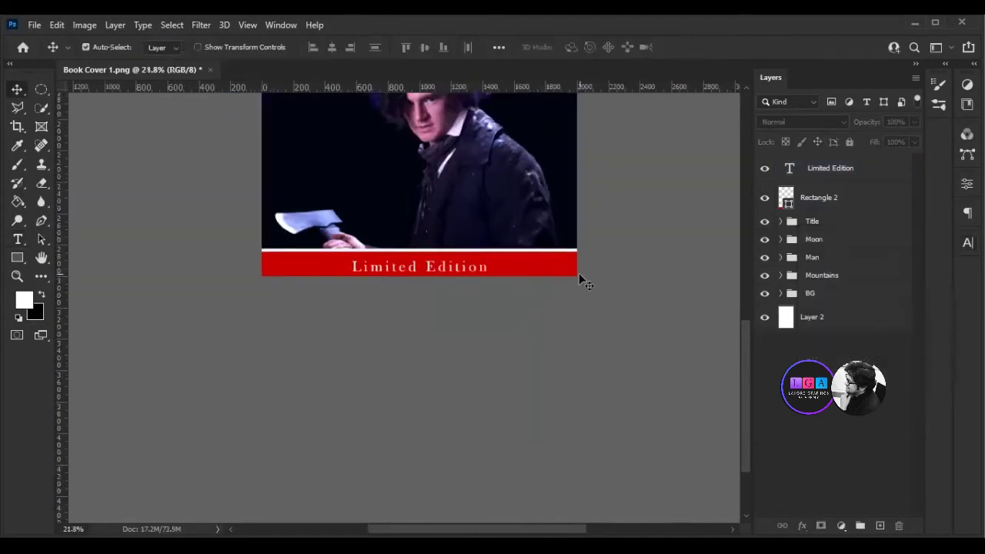
key("ctrl+0")
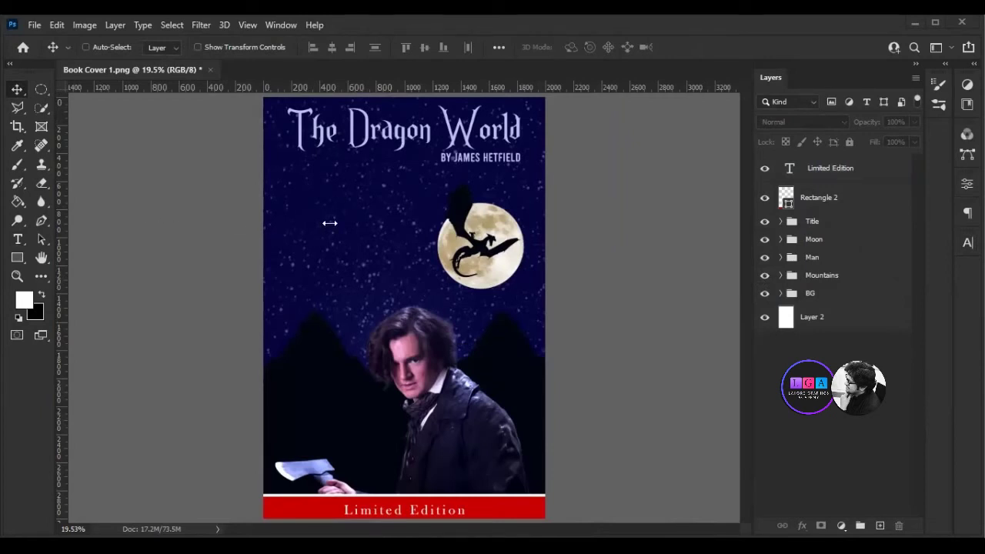
Move the Moon group higher in the sky and scale it slightly smaller.
left_click(824, 223)
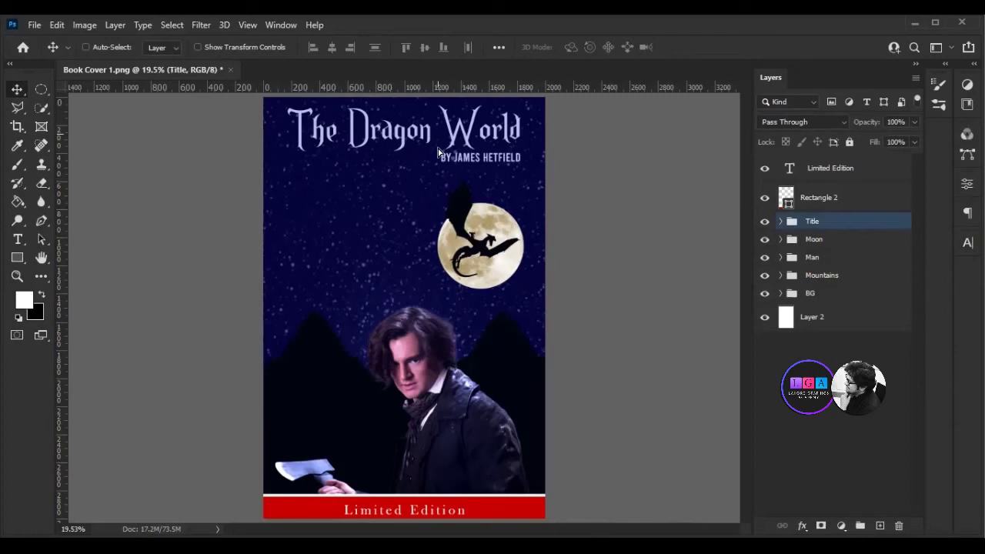
left_click(835, 239)
mouse_move(470, 300)
left_mouse_down()
mouse_move(419, 210)
mouse_move(439, 206)
left_mouse_up()
key("ctrl+t")
key("Return")
Expand the BG group and select its Color Fill 1 background layer.
left_click(812, 339)
left_click(781, 296)
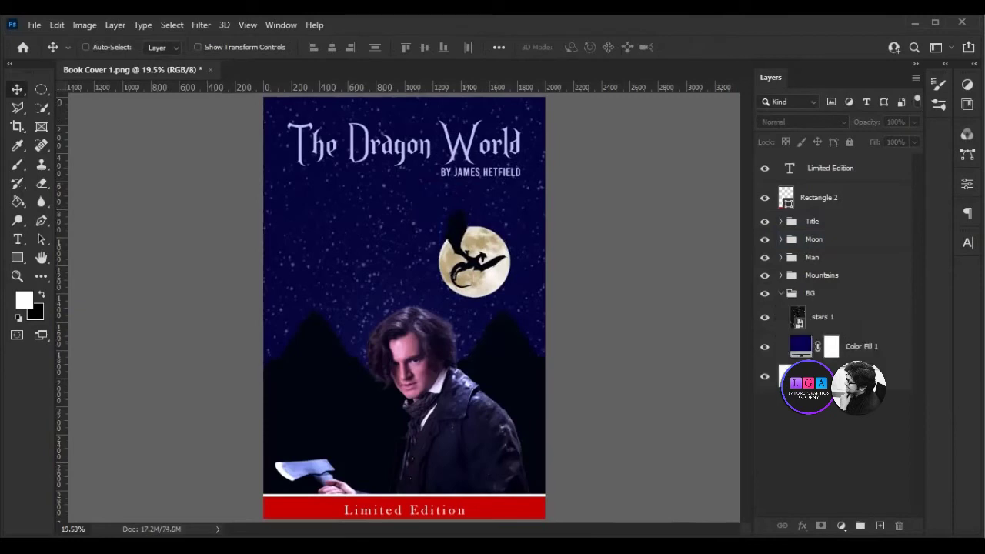
left_click(773, 350)
Recolour the Color Fill 1 sky to a vivid blue-violet (H 240, S 80, B 66).
double_click(801, 346)
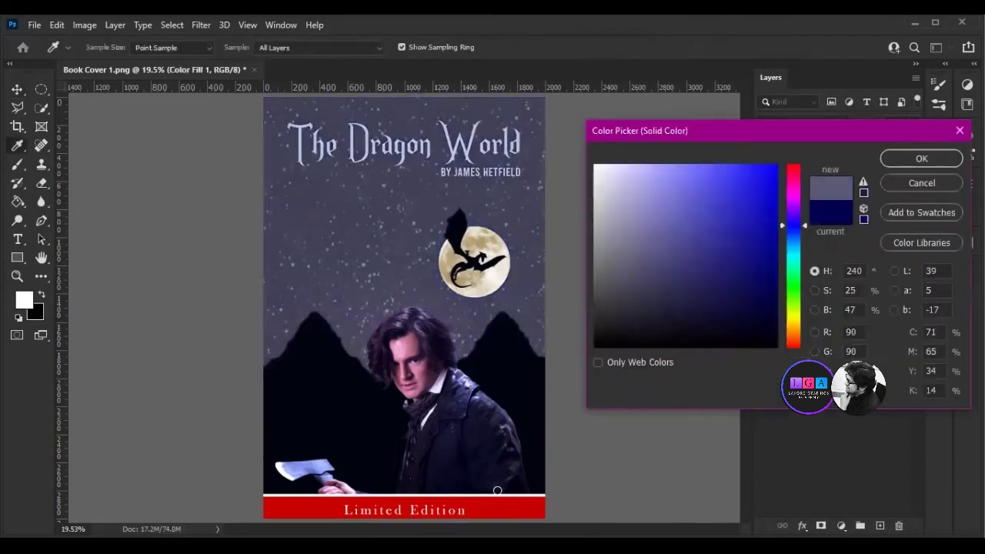
mouse_move(715, 301)
left_mouse_down()
mouse_move(771, 315)
mouse_move(794, 287)
left_mouse_up()
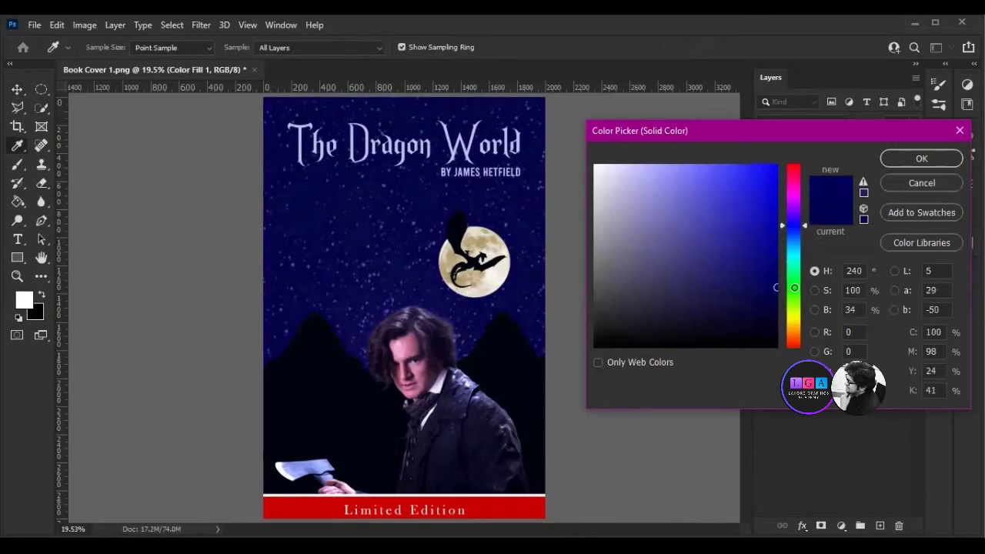
mouse_move(794, 287)
left_mouse_down()
mouse_move(732, 226)
mouse_move(697, 213)
mouse_move(743, 227)
left_mouse_up()
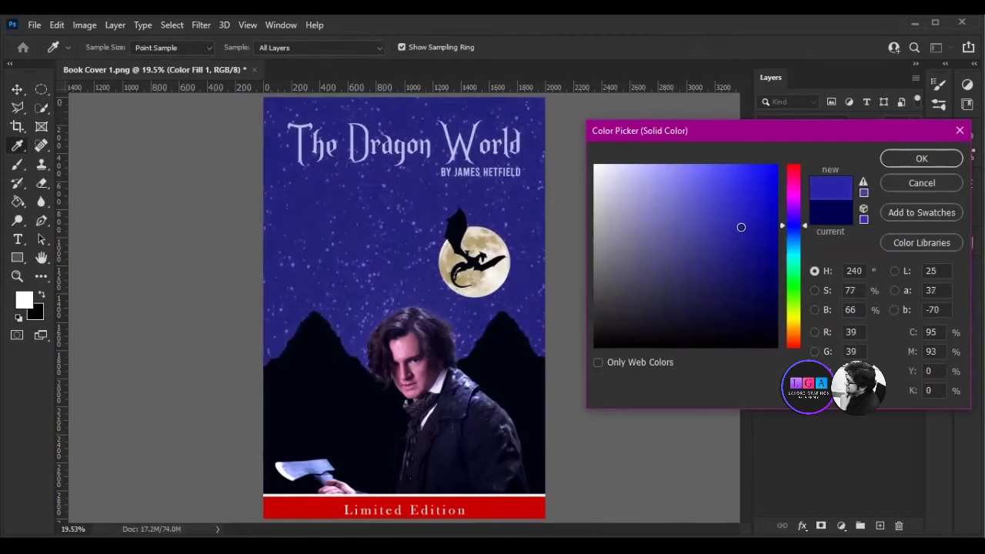
left_click(742, 227)
key("Return")
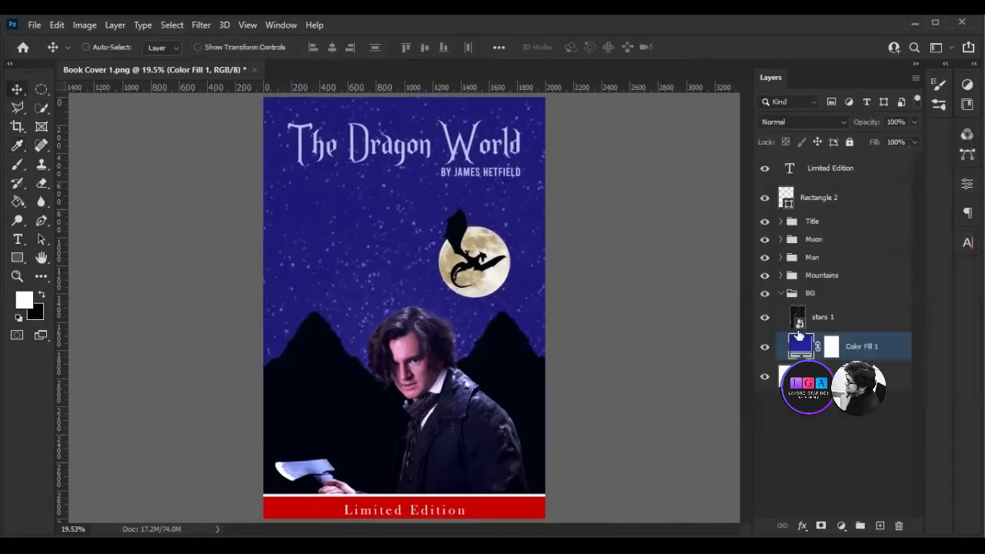
left_click(780, 274)
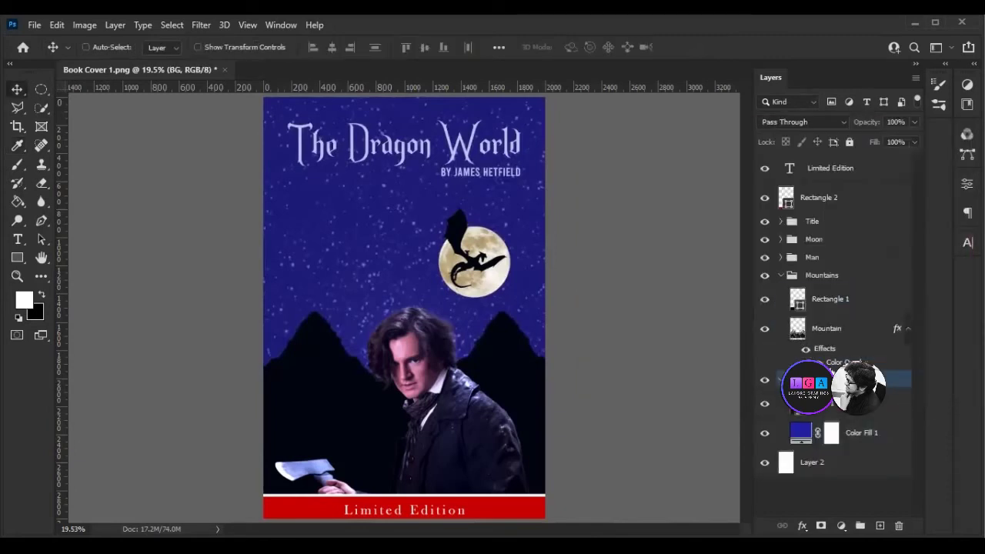
Merge the Rectangle 1 and Mountain layers into a single layer.
left_click(831, 299)
left_click(831, 328, "shift")
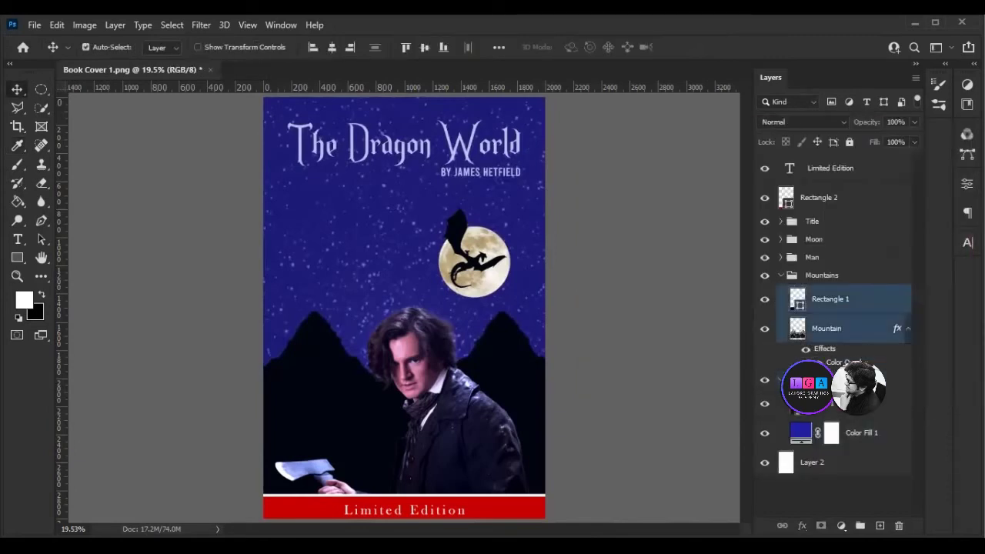
key("ctrl+e")
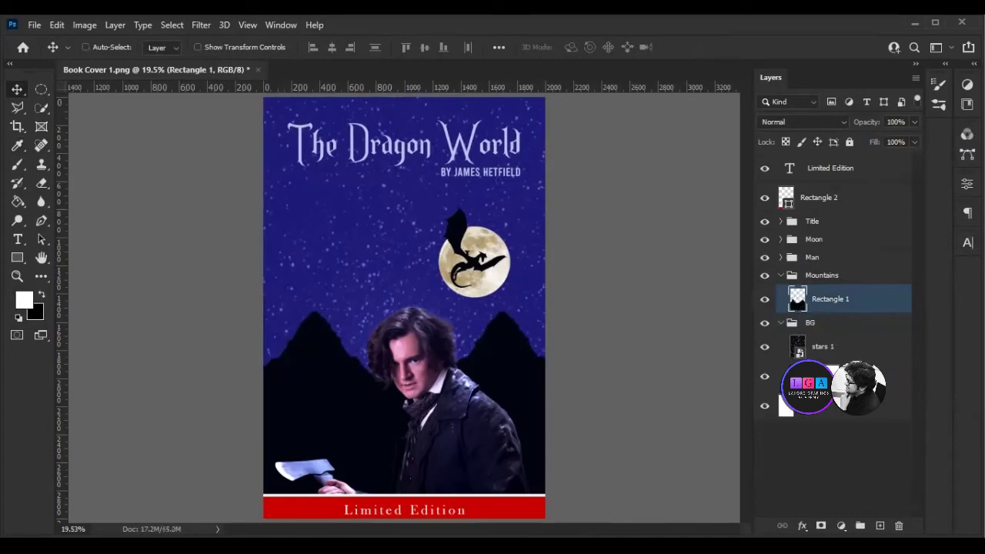
Add a dark navy Color Overlay (H 240, S 98, B 22) to the mountains.
left_click(802, 525)
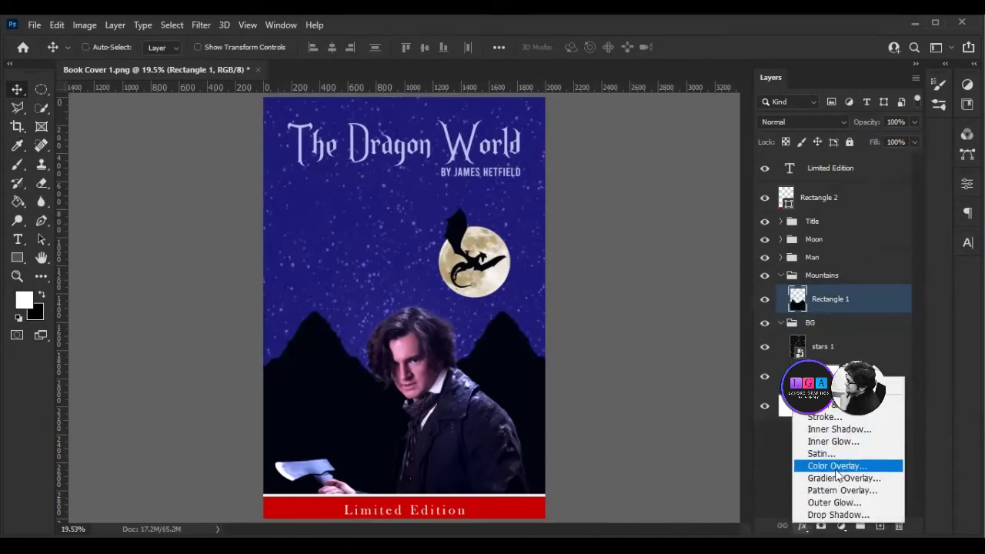
left_click(815, 465)
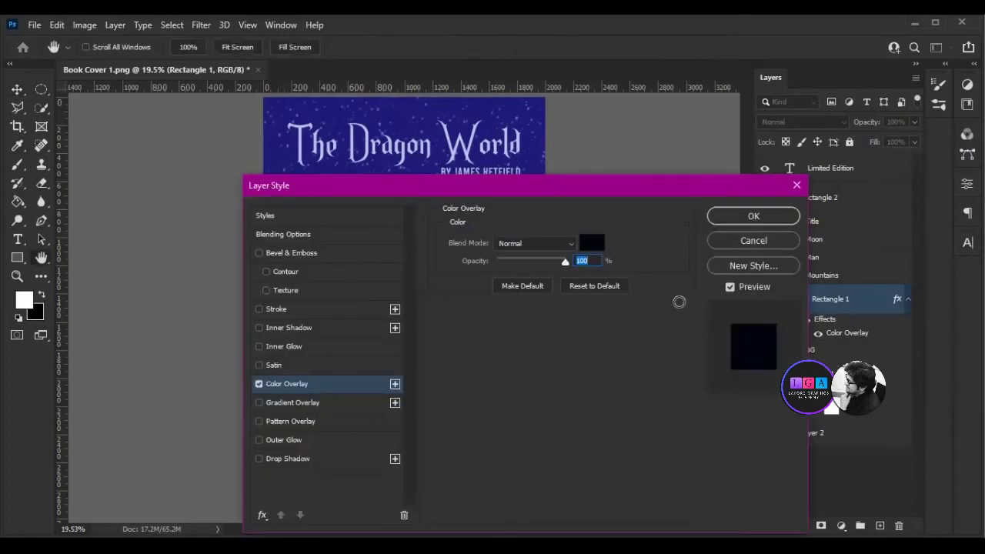
left_click(591, 242)
left_click(765, 241)
mouse_move(765, 242)
left_mouse_down()
mouse_move(754, 282)
mouse_move(769, 294)
left_mouse_up()
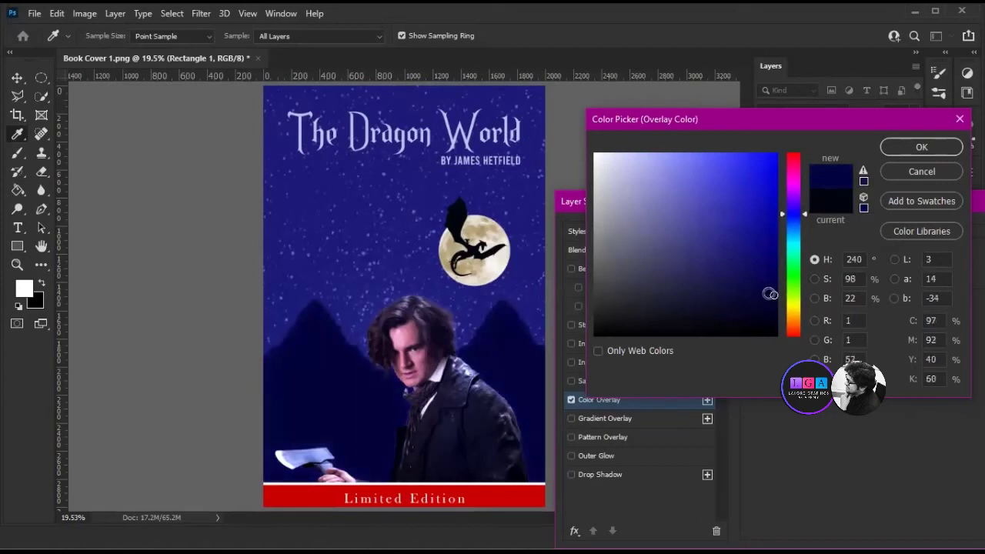
left_click(778, 305)
left_click(906, 147)
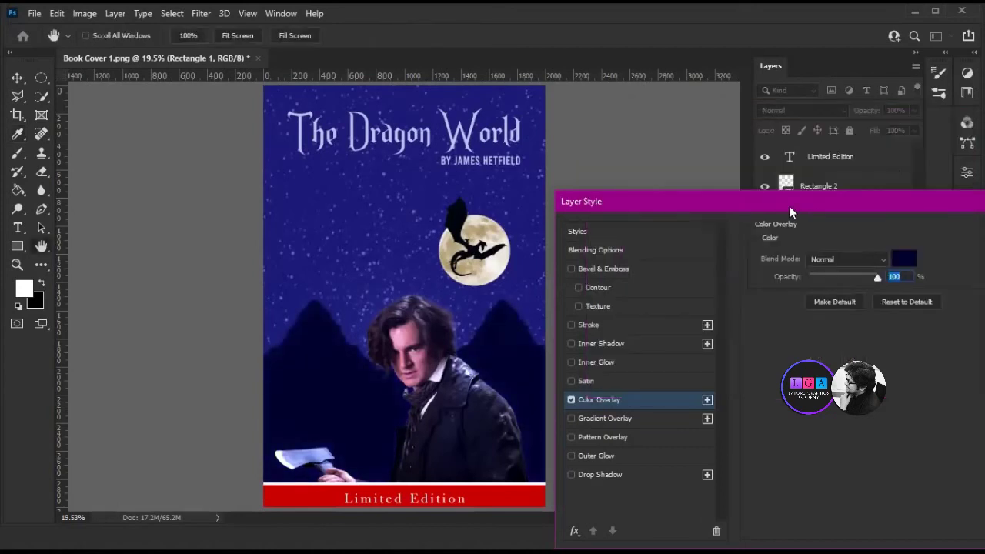
Group the Limited Edition text layer together with its Rectangle 2 banner.
scroll(510, 348, "down", 2)
scroll(370, 286, "up", 1)
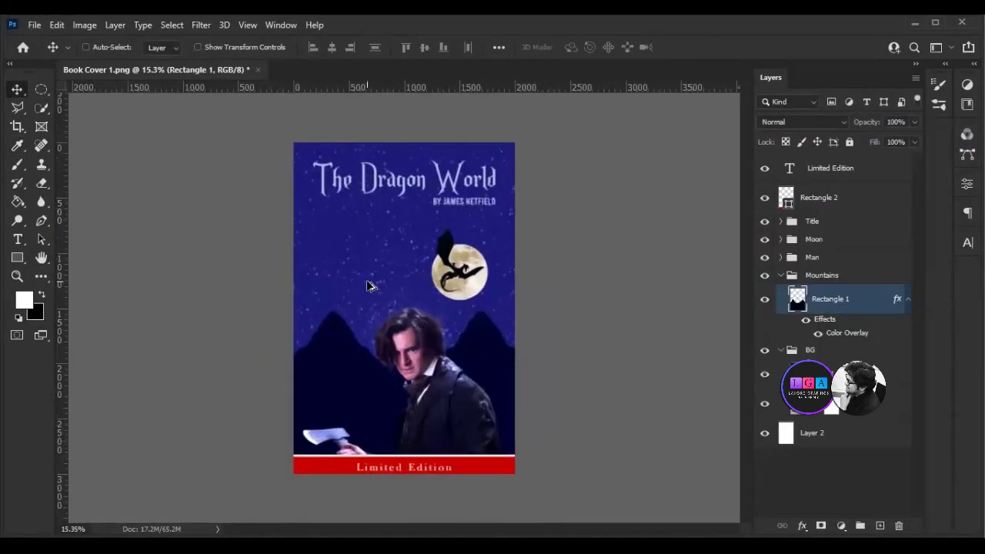
scroll(367, 285, "up", 2)
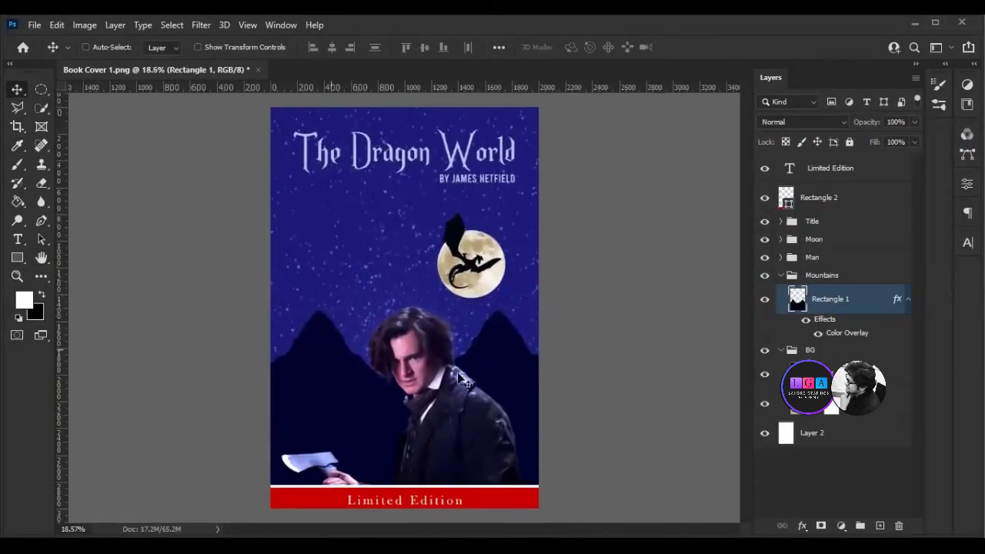
left_click(793, 172)
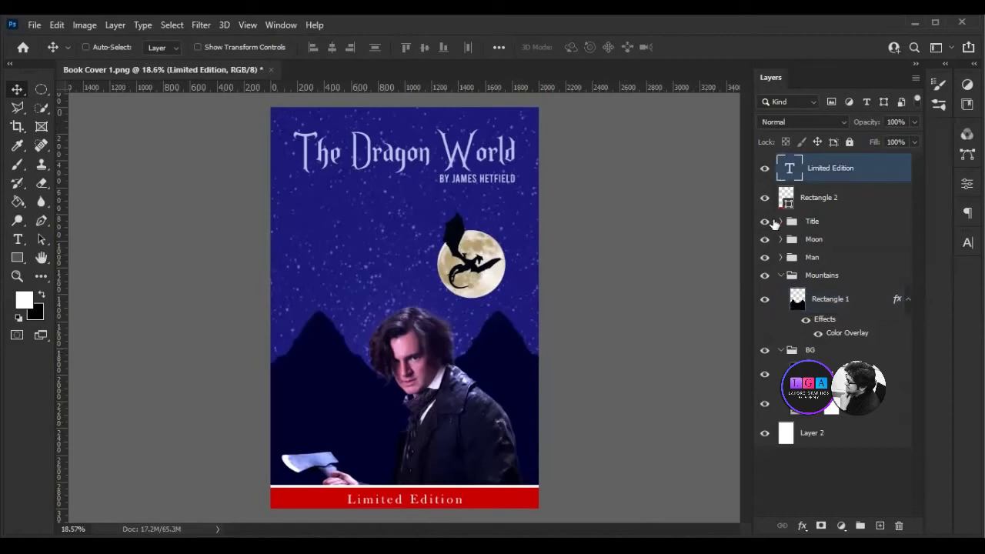
left_click(781, 274)
left_click(817, 198, "shift")
key("ctrl+alt+shift+n")
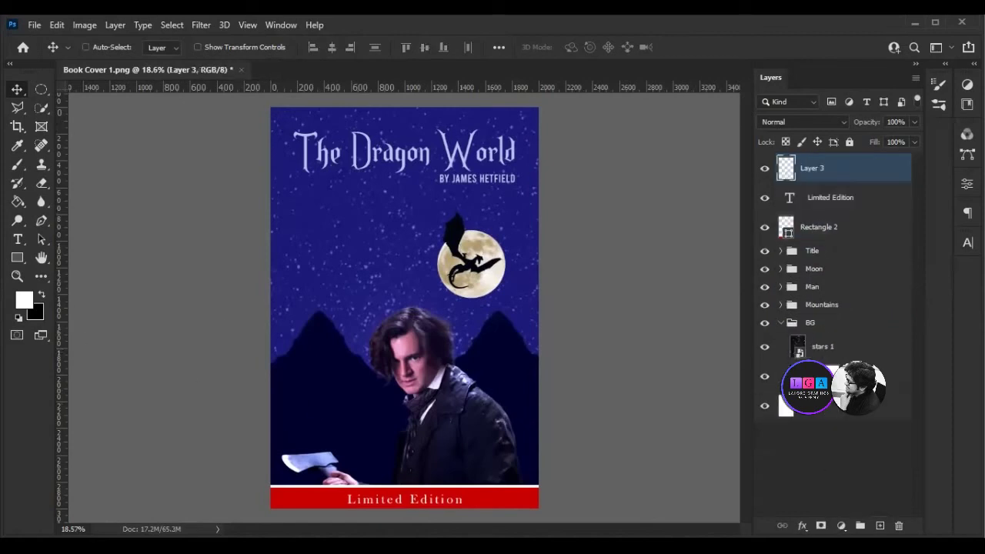
key("ctrl+z")
key("ctrl+g")
Rename the new group to 'Limited Edition', check its contents and collapse it.
double_click(816, 163)
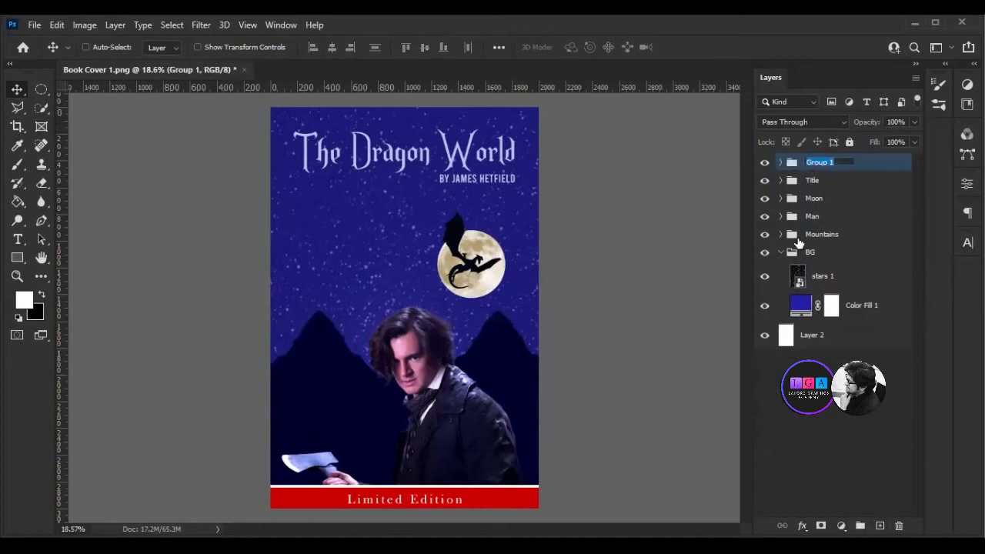
type("Limited Edition")
key("Return")
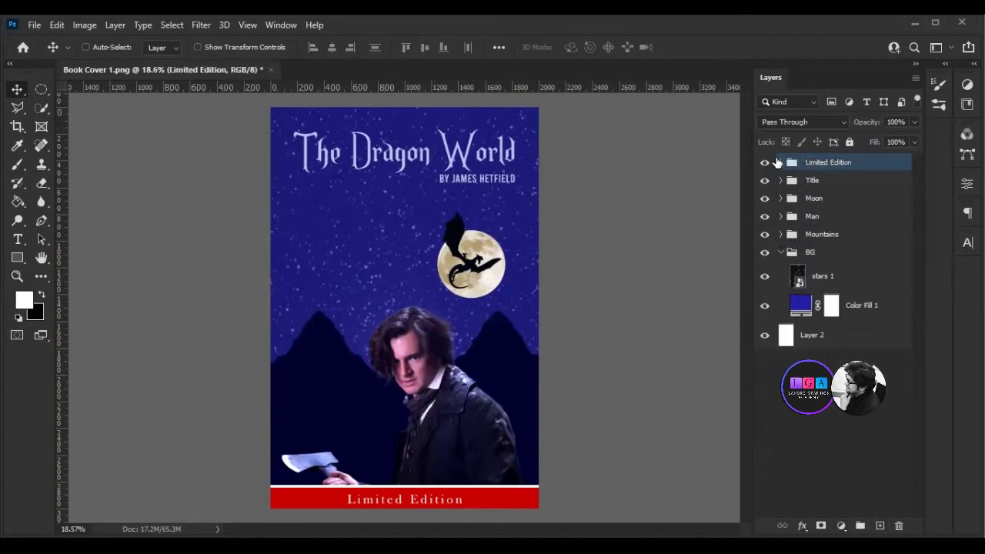
left_click(779, 163)
left_click(818, 188)
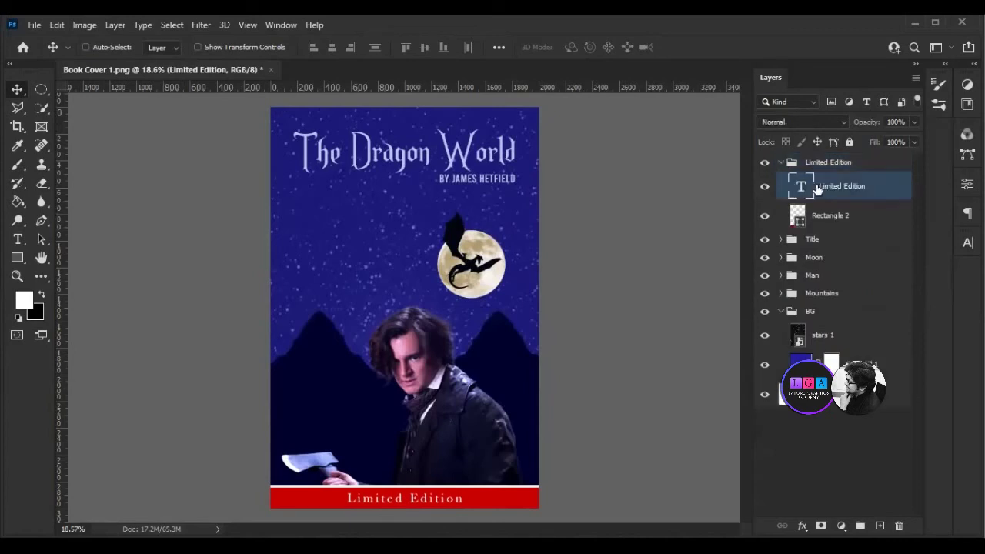
left_click(787, 168)
left_click(782, 164)
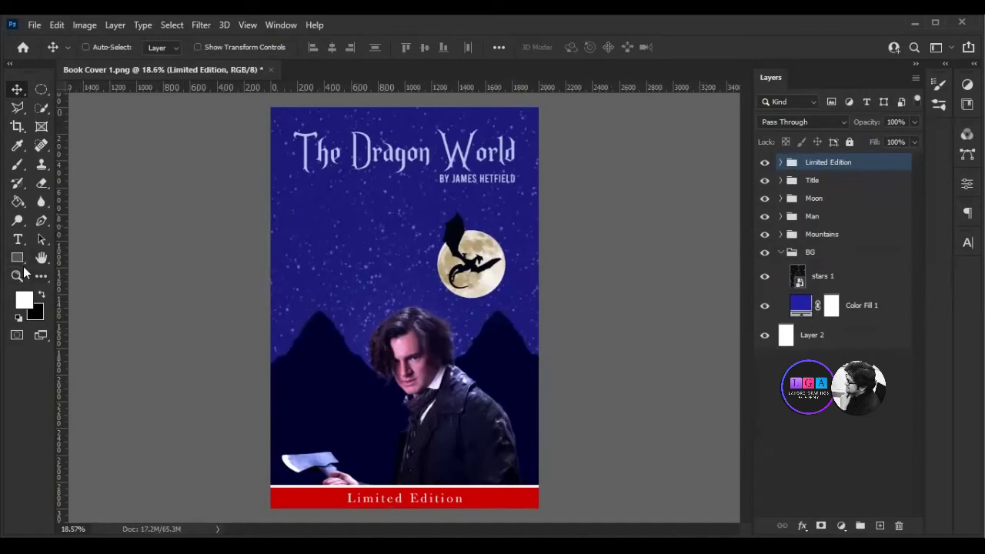
Nudge the Man group a few pixels upward with Shift+Up.
scroll(237, 366, "up", 1)
scroll(296, 339, "down", 2)
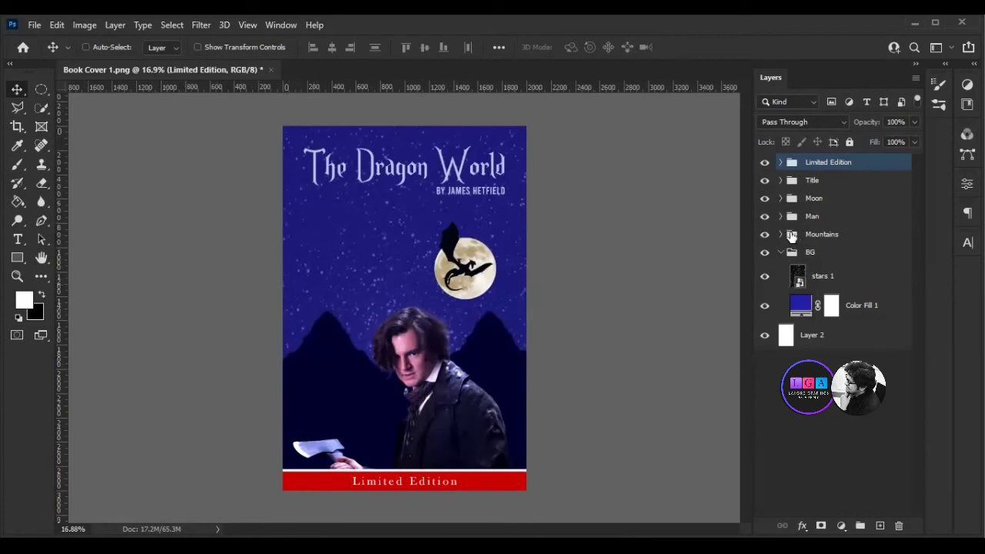
left_click(831, 220)
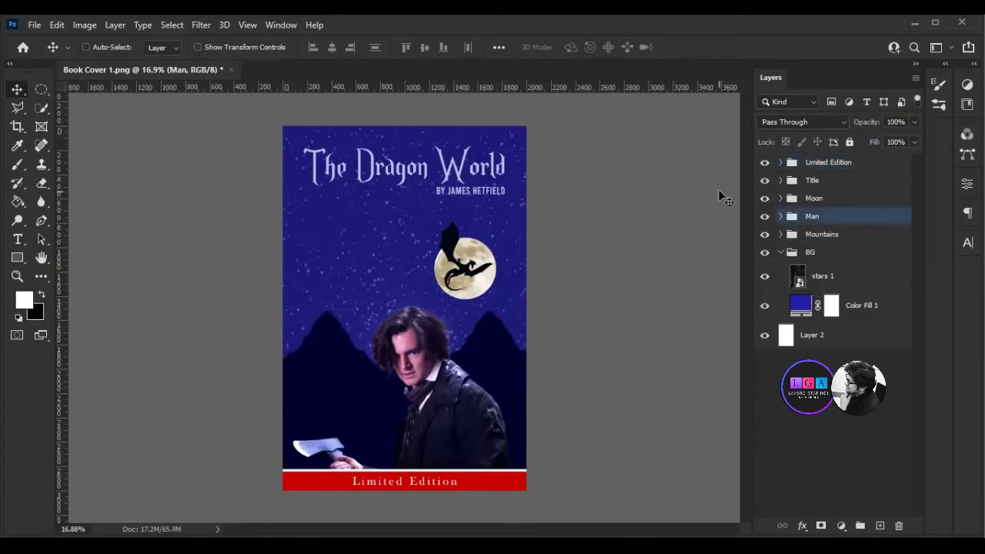
key("shift+Up")
key("shift+Up")
key("shift+Up")
key("shift+Up")
key("shift+Up")
key("shift+Up")
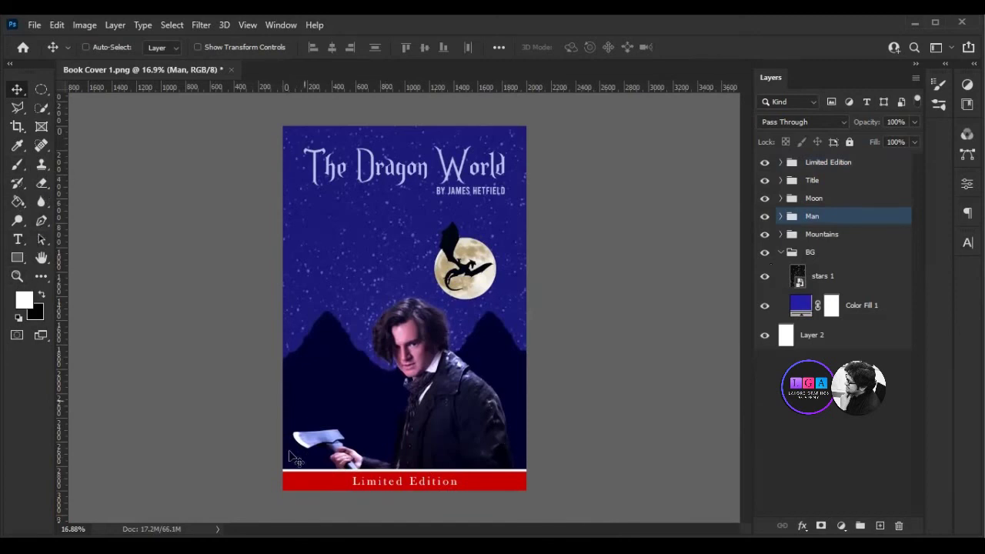
scroll(296, 422, "up", 1)
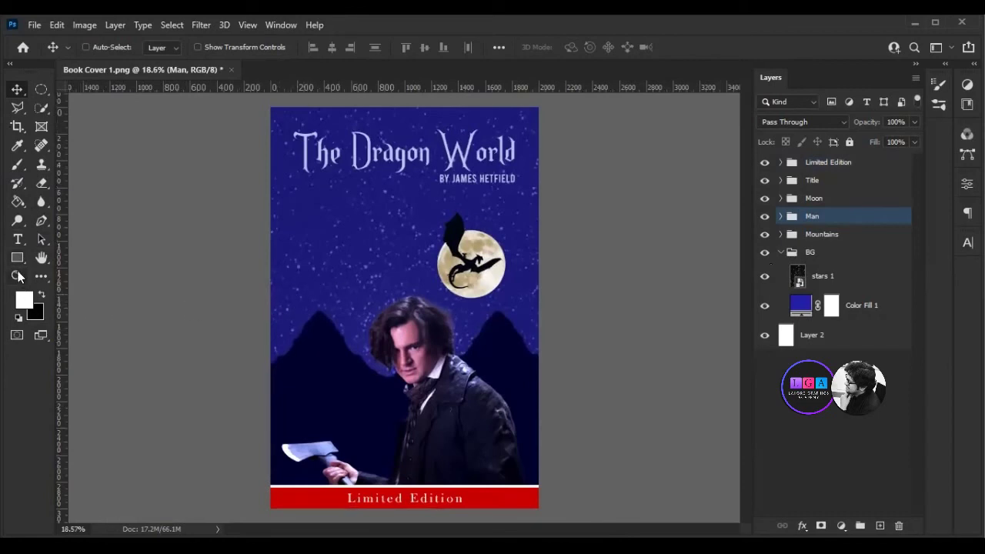
left_click(800, 252)
Add a 'Book Bind' group at the top of the stack holding a new empty layer.
left_click(781, 252)
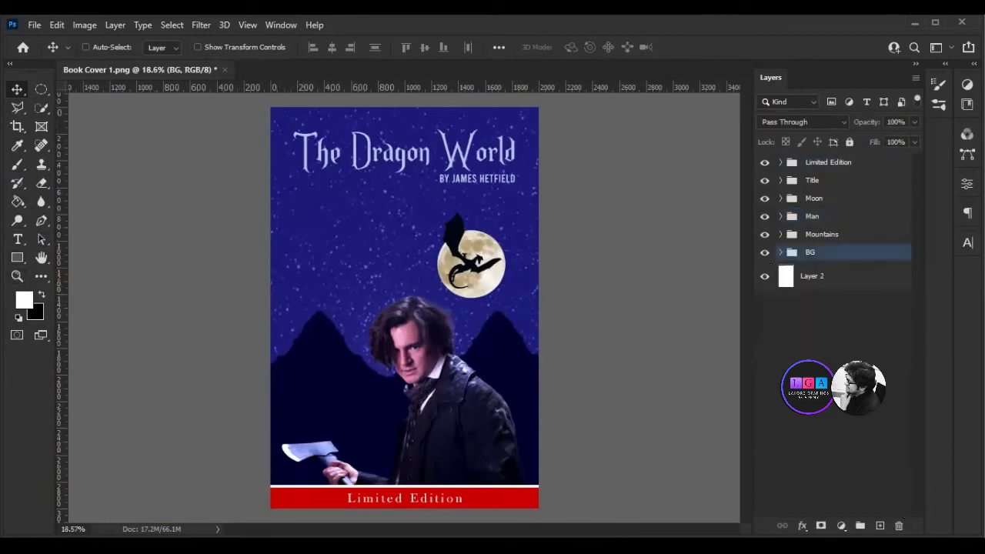
key("ctrl+g")
left_click_drag(804, 252, 815, 166)
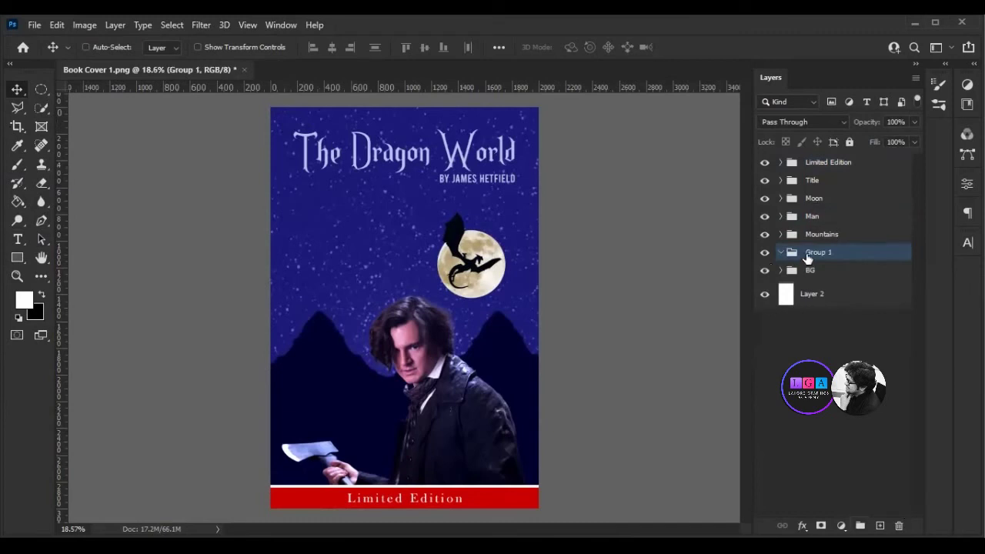
double_click(819, 162)
type("Book ")
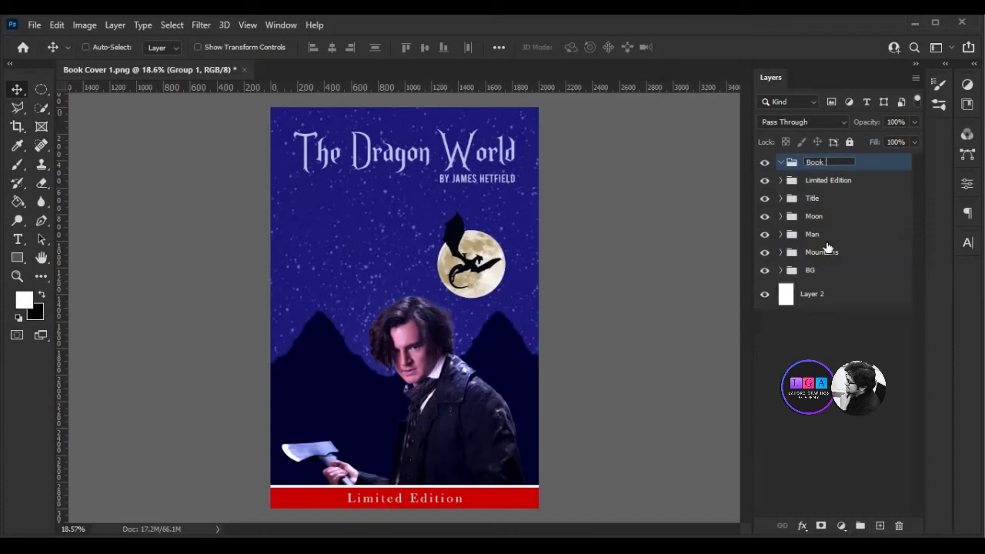
type("Bin")
type("d")
key("Return")
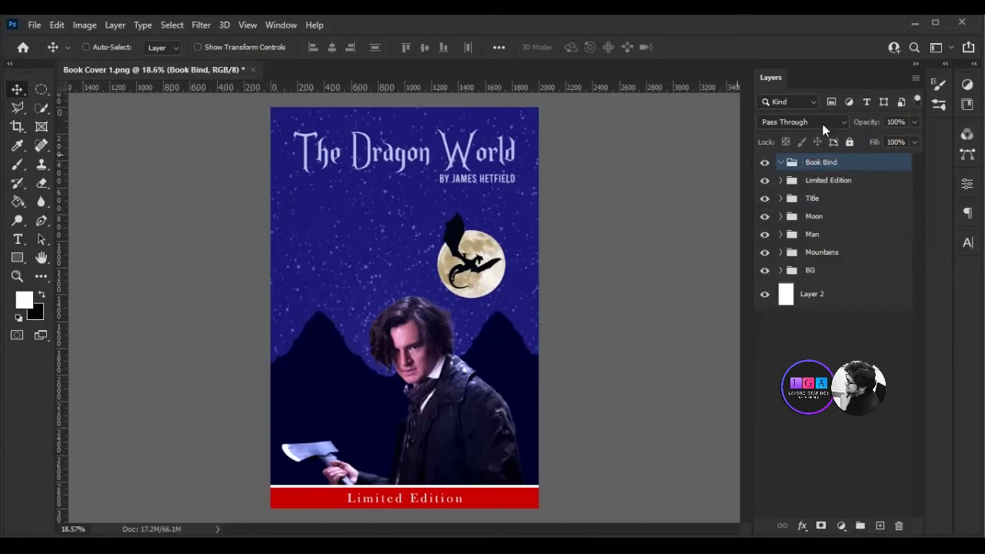
left_click(881, 525)
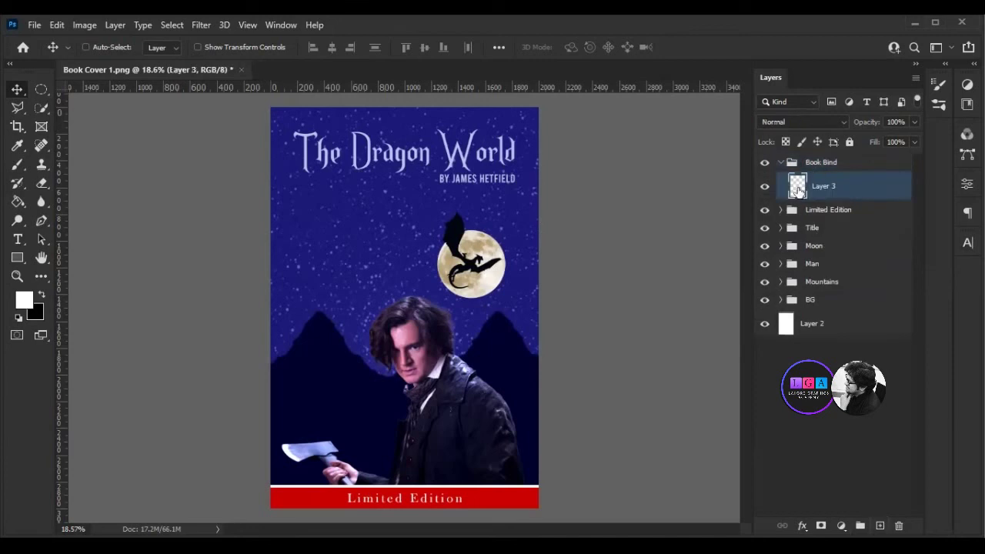
Rename Layer 3 in the Book Bind group to 'Bind'.
double_click(824, 186)
type("Bind")
key("Return")
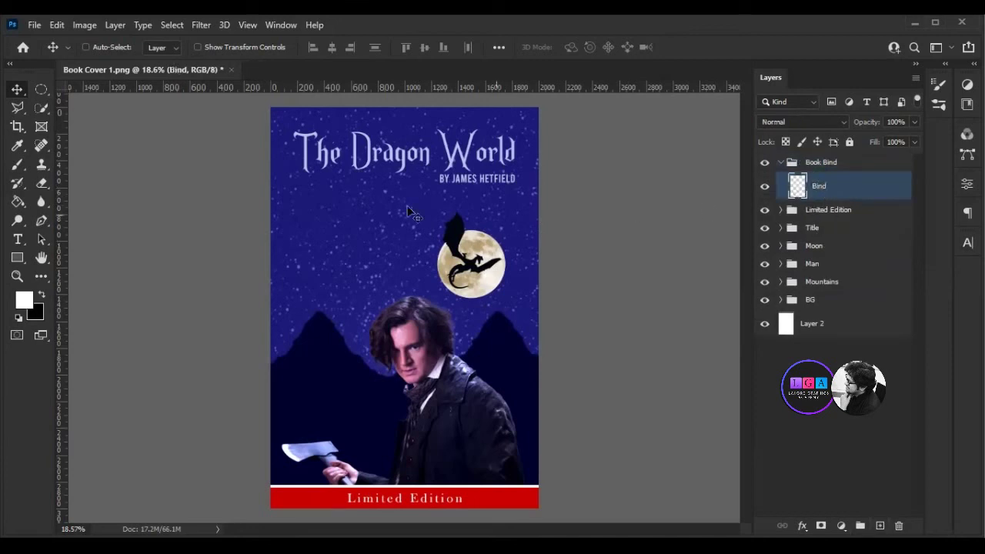
Fill the Bind layer with a horizontal white-to-black Foreground to Background gradient.
left_click(19, 205)
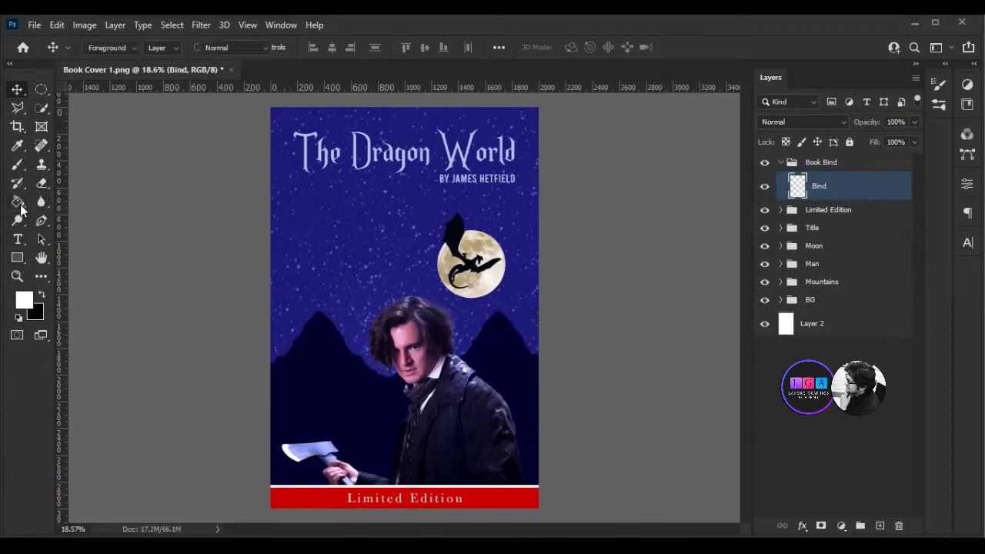
left_click(78, 202)
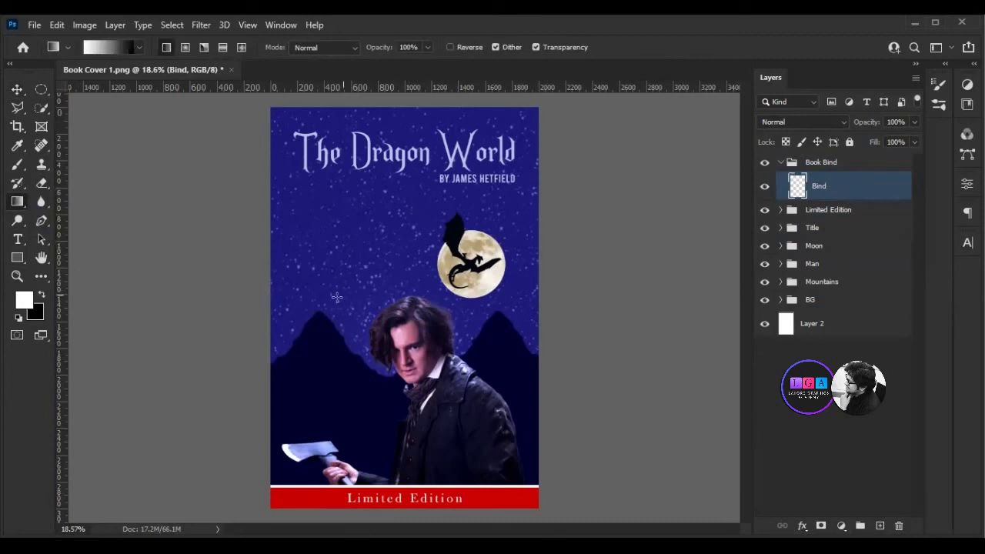
left_click(120, 48)
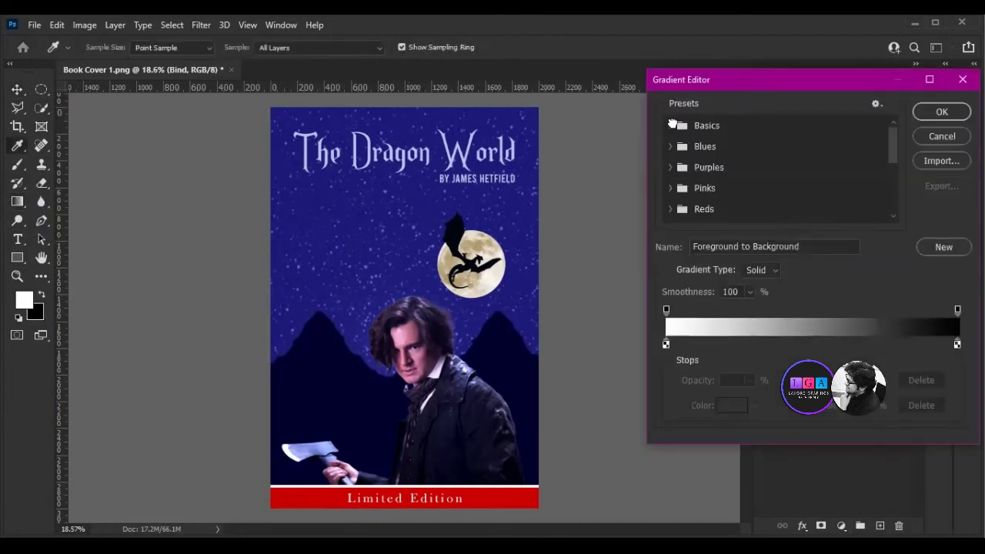
left_click(676, 125)
left_click(938, 112)
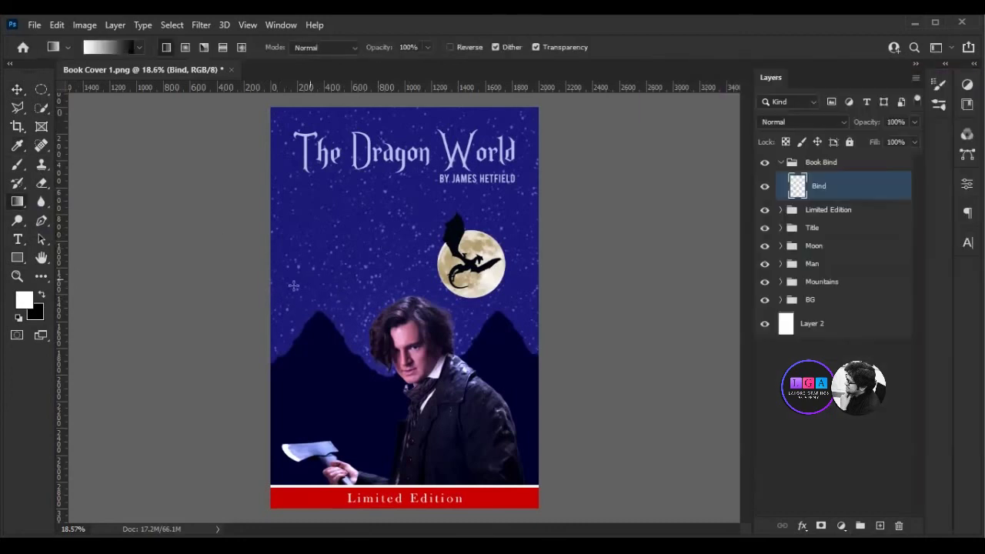
left_click_drag(270, 290, 537, 293)
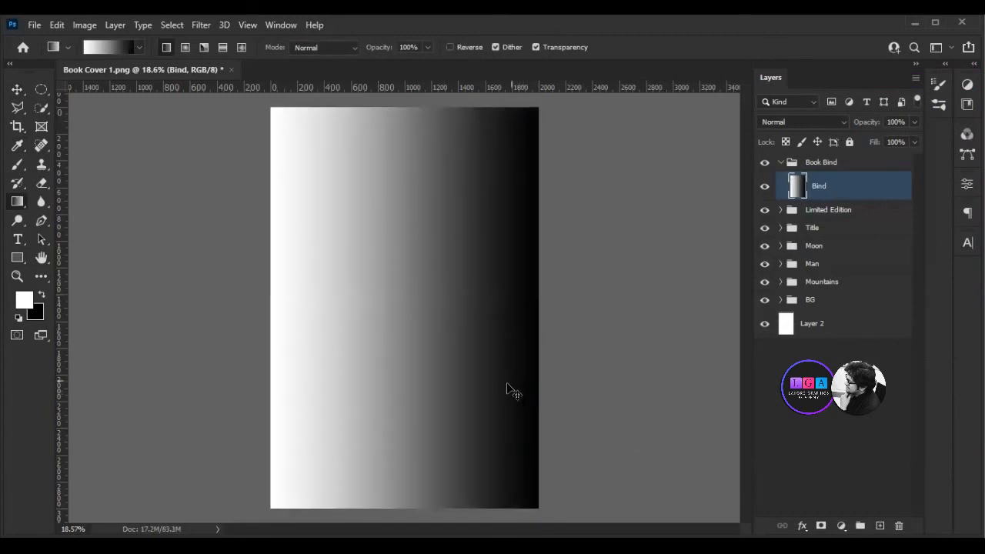
Flip the Bind gradient and squeeze it to a 2.45%-wide strip near the left edge.
key("ctrl+t")
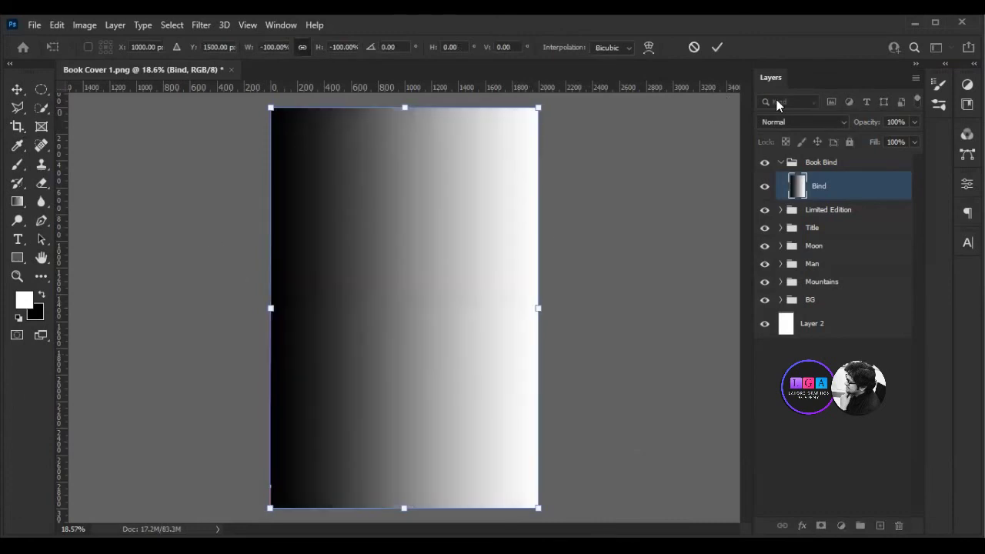
key("Return")
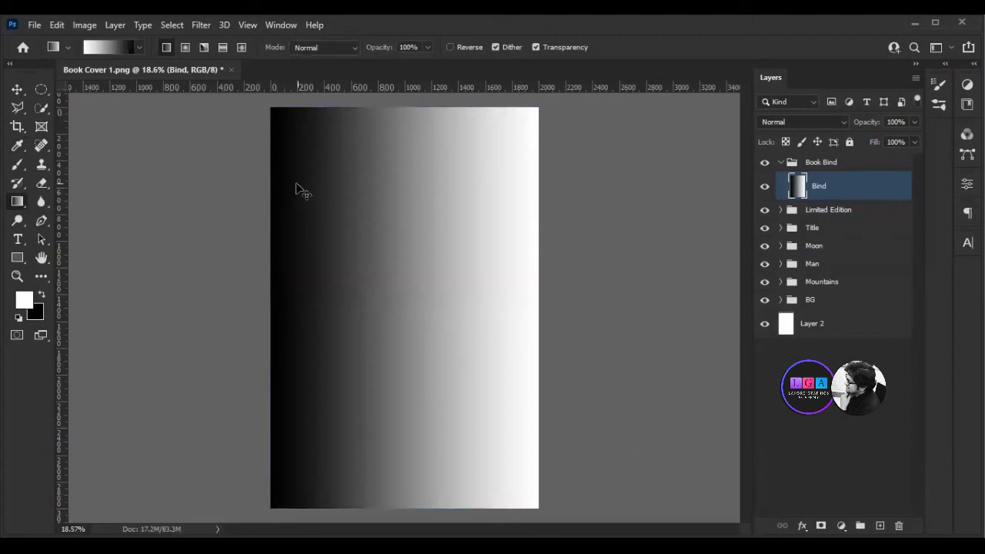
key("ctrl+t")
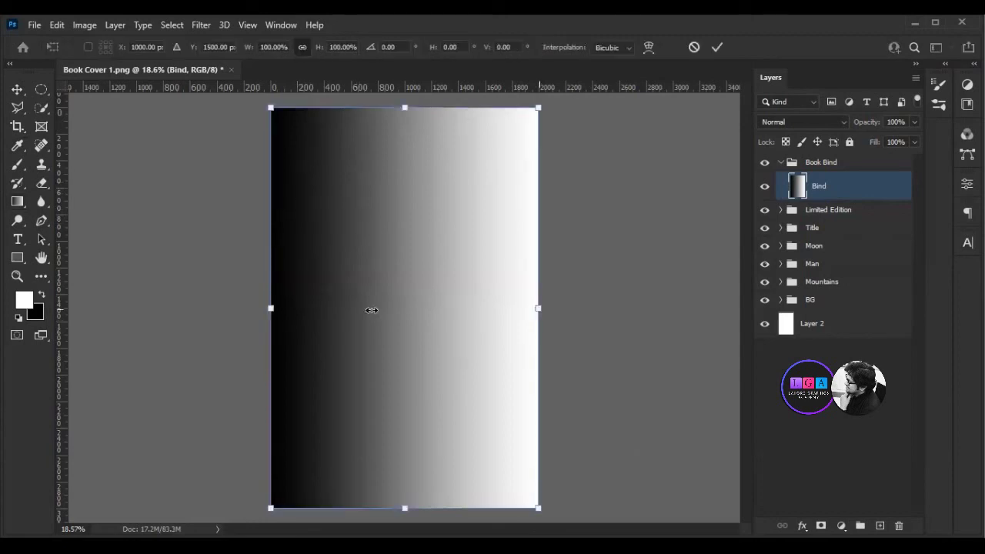
left_click_drag(371, 310, 310, 308)
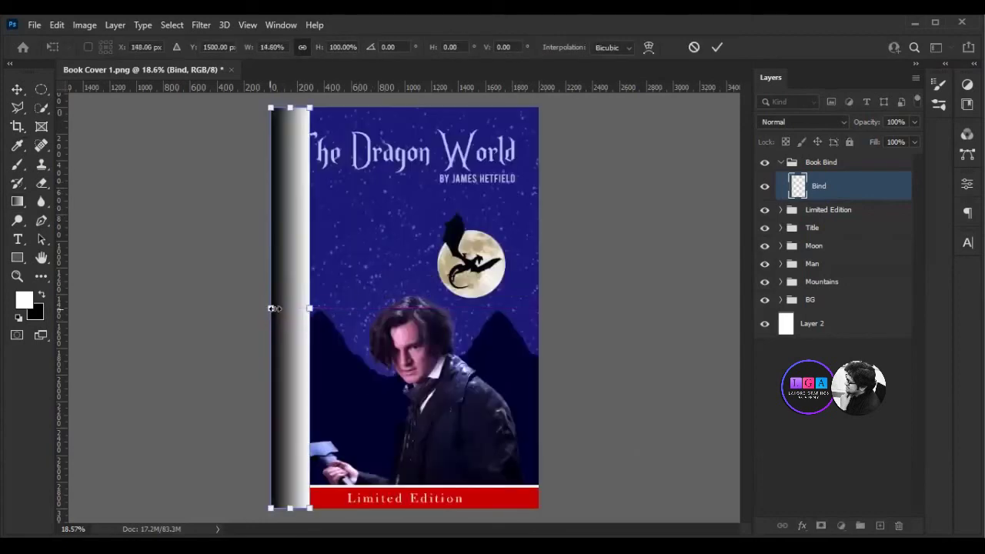
left_click_drag(302, 311, 304, 309)
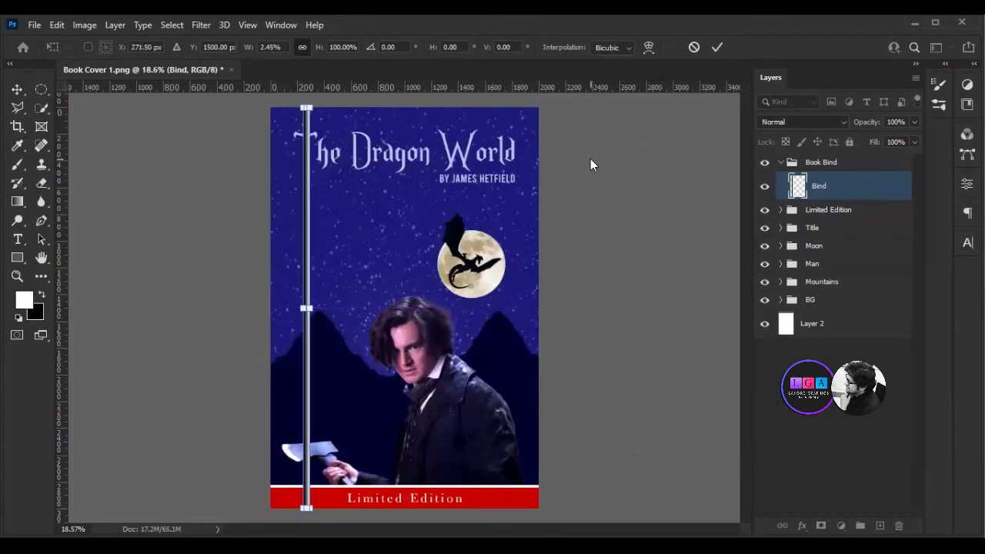
key("Return")
key("g")
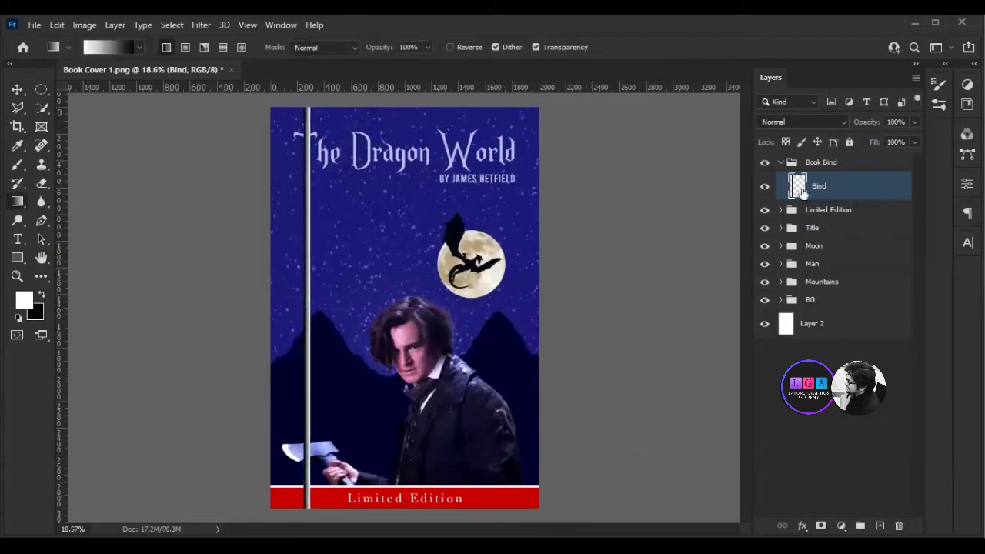
left_click(800, 123)
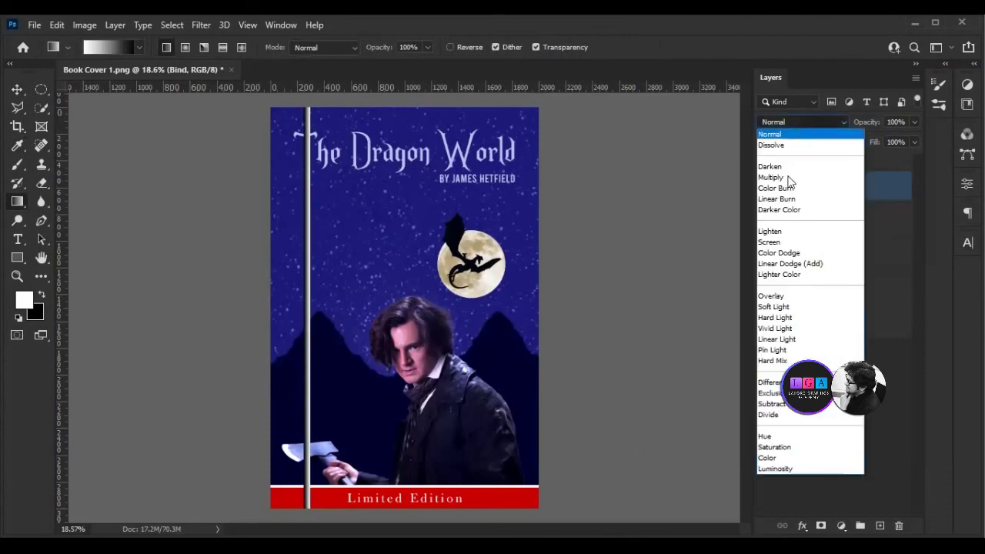
Set the Bind layer to Soft Light and shift it closer to the left edge.
left_click(821, 308)
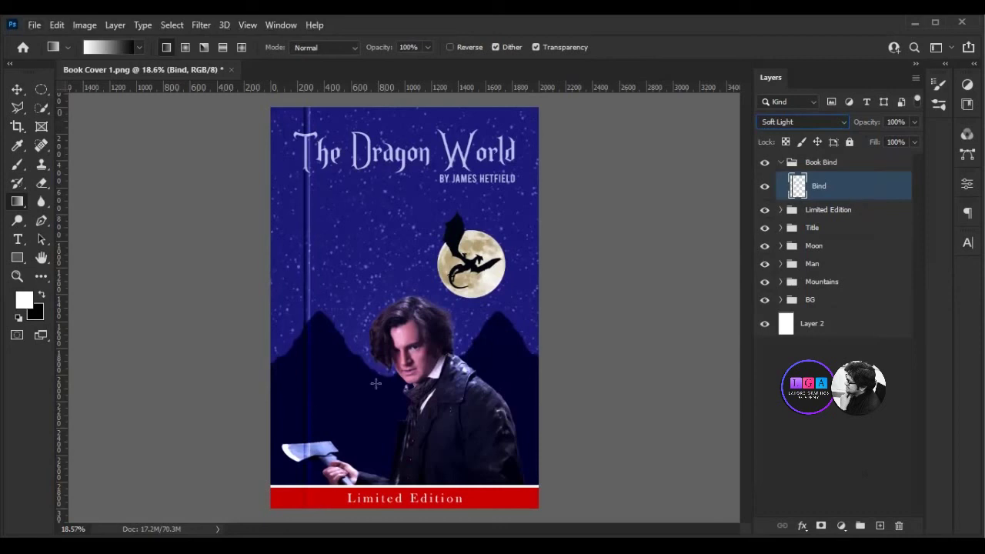
left_click(17, 90)
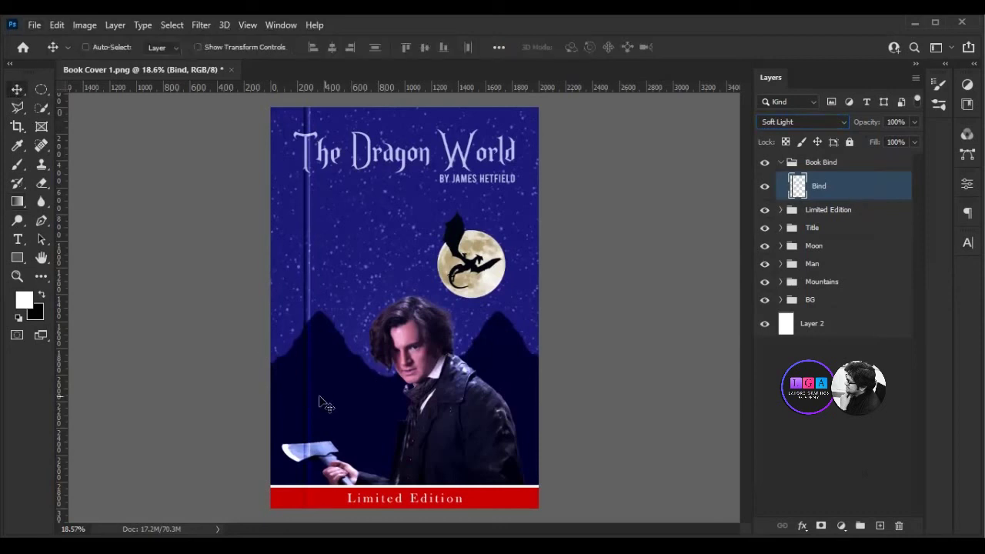
left_click_drag(285, 399, 262, 401)
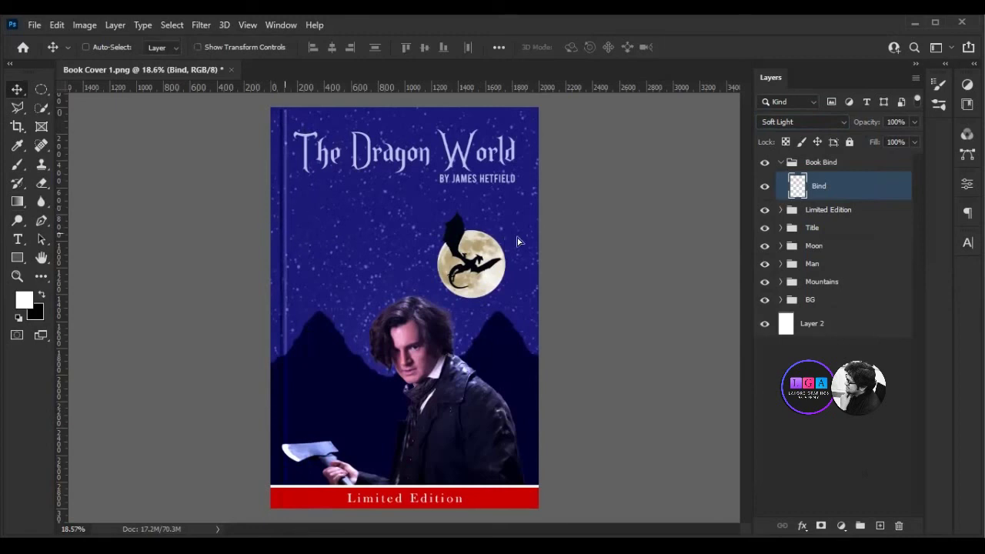
Duplicate Bind as 'Bind 2' and widen the copy with Free Transform.
key("ctrl+j")
double_click(822, 188)
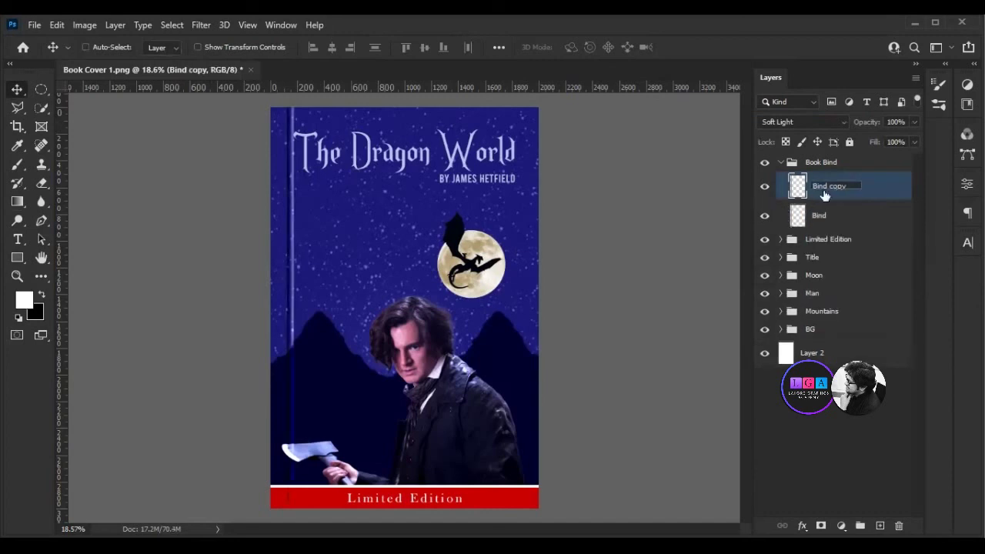
type("Bind 2")
key("Return")
left_click(764, 216)
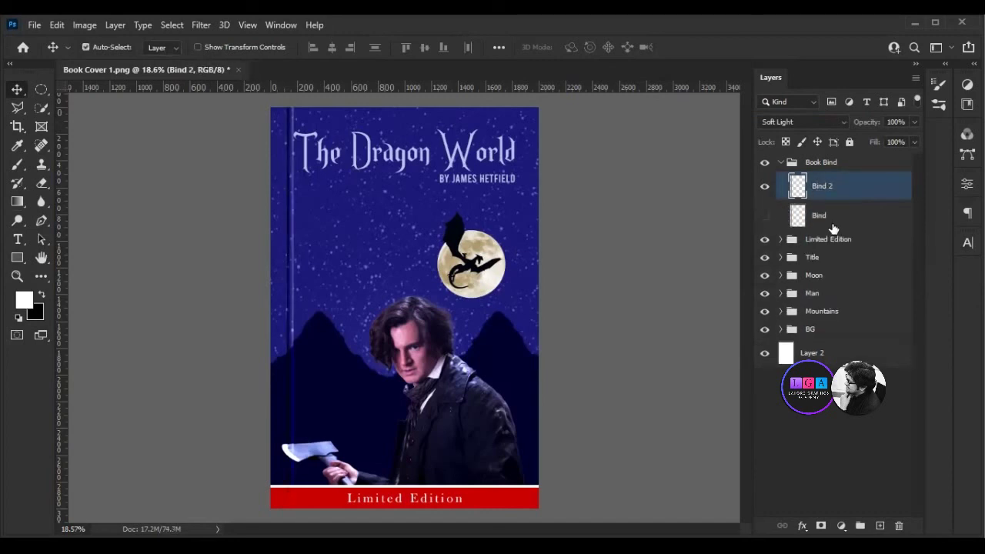
key("ctrl+t")
left_click_drag(265, 308, 250, 308)
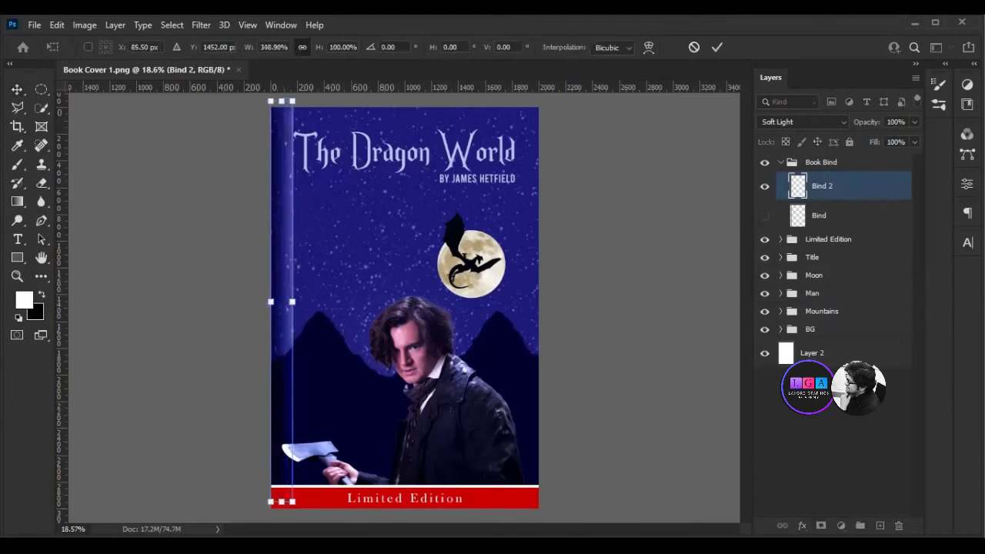
key("Return")
Show the original Bind strip, hide Bind 2, and fit the cover in the window.
scroll(276, 348, "up", 1)
scroll(287, 336, "up", 1)
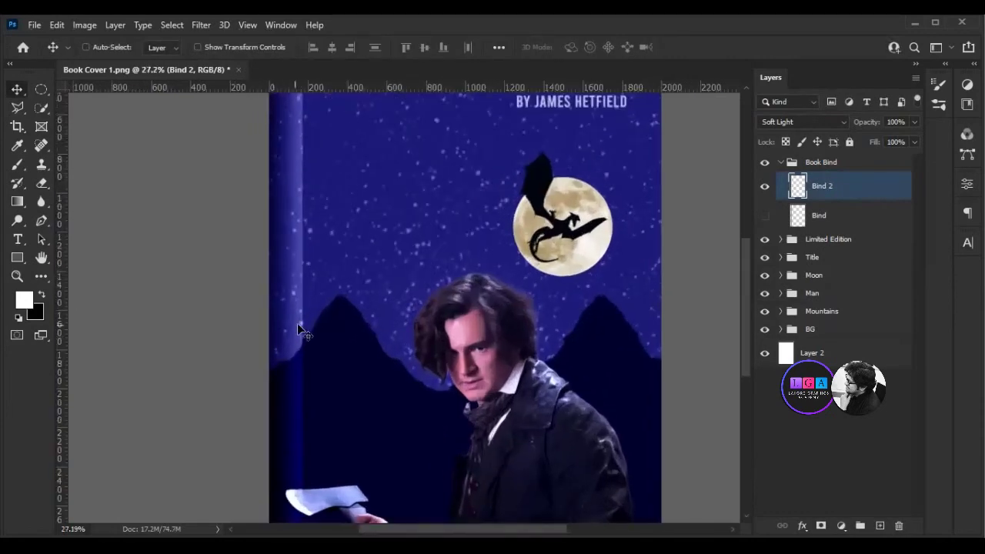
scroll(288, 324, "down", 1)
scroll(281, 296, "down", 1)
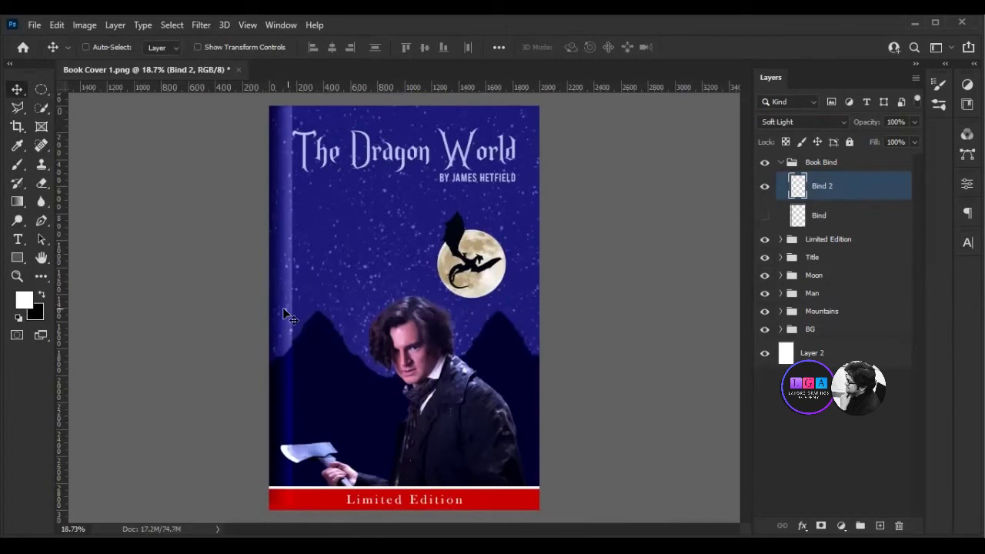
scroll(286, 307, "up", 1)
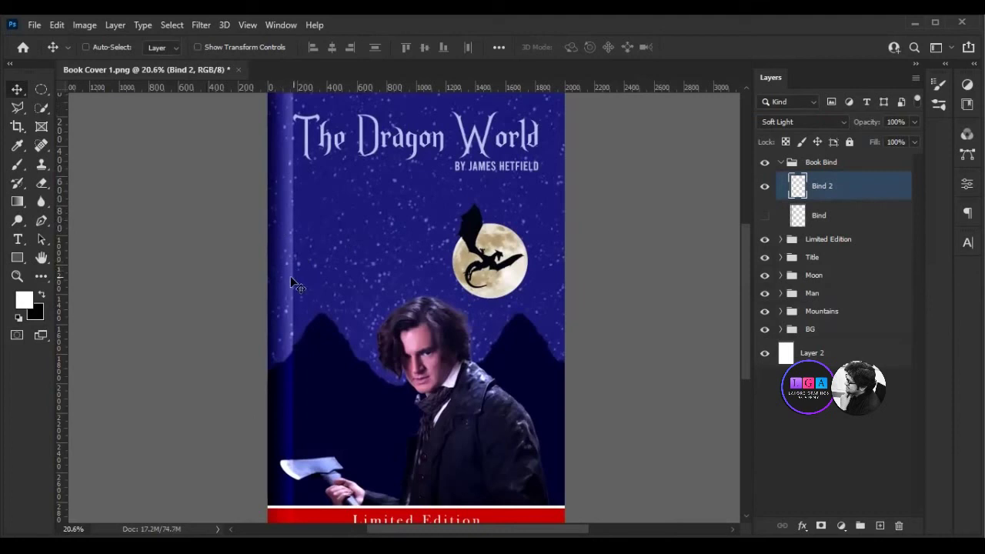
left_click(764, 216)
left_click(764, 185)
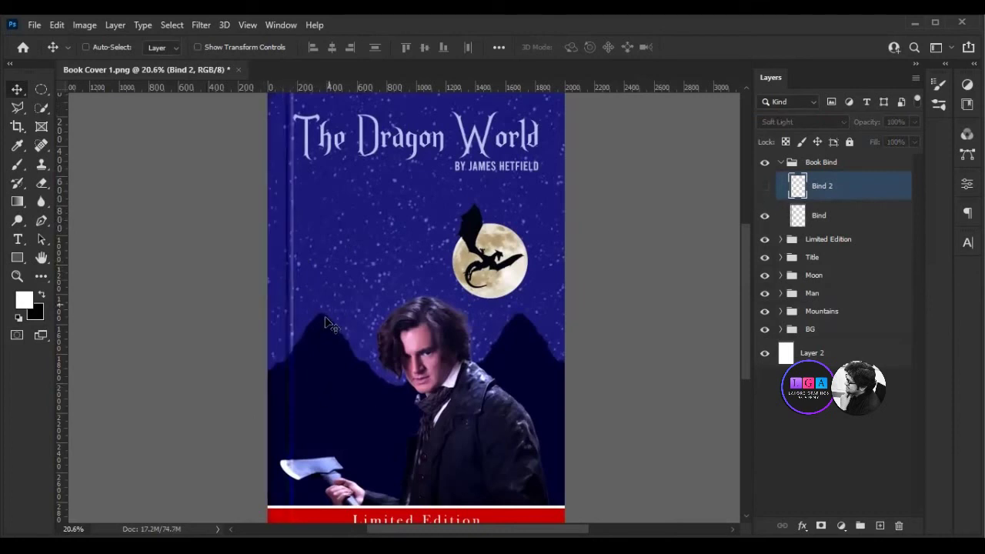
key("ctrl+0")
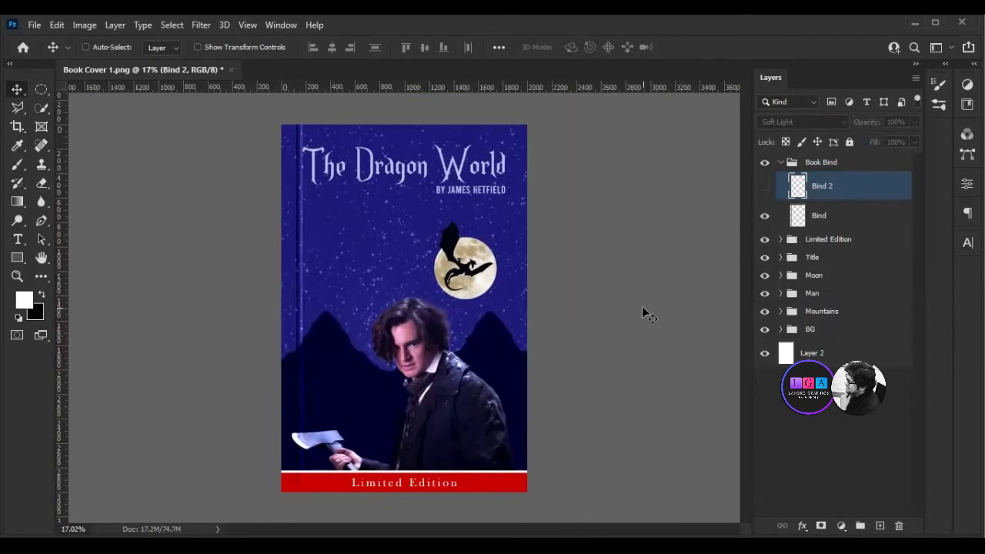
Stretch the Bind strip to about 108.53% height, past the cover's top and bottom edges.
left_click(833, 217)
key("ctrl+t")
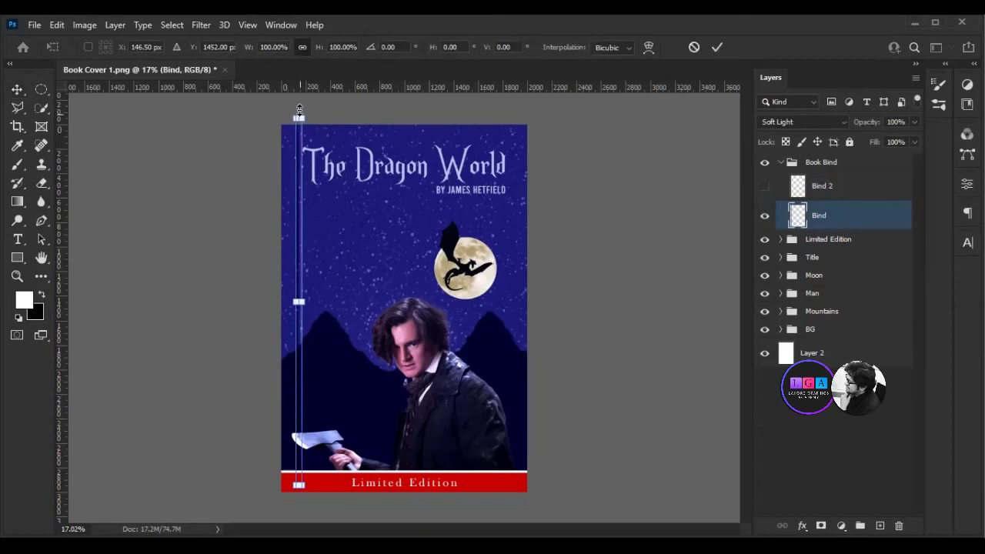
left_click_drag(301, 103, 299, 107)
left_click_drag(298, 486, 299, 506)
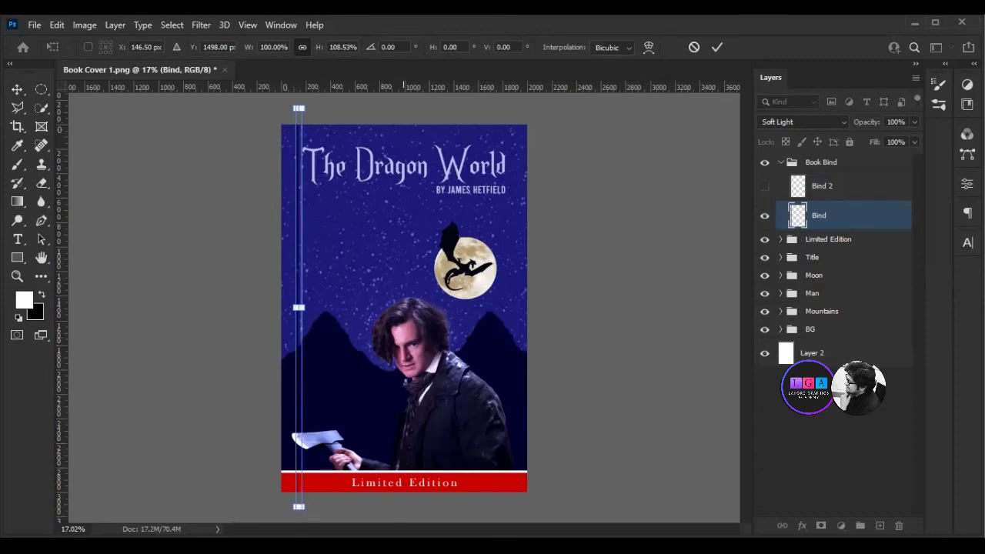
key("Return")
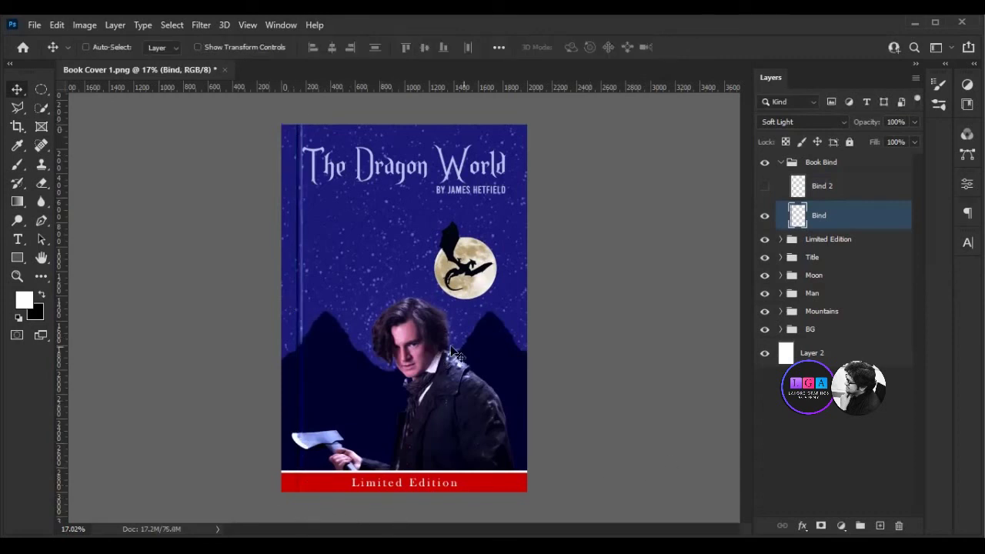
Collapse the Book Bind group and open the File menu's Export options.
left_click(781, 162)
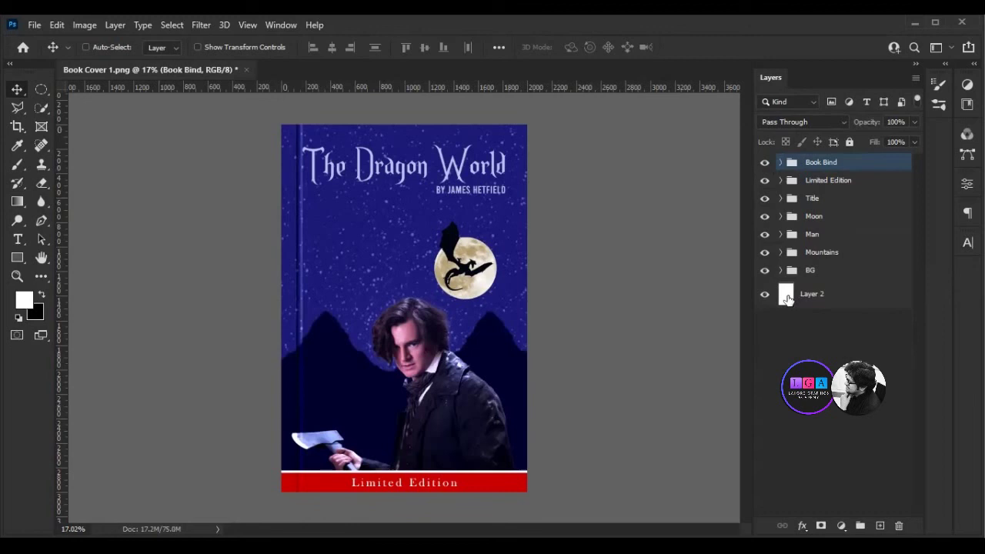
left_click(34, 26)
mouse_move(115, 233)
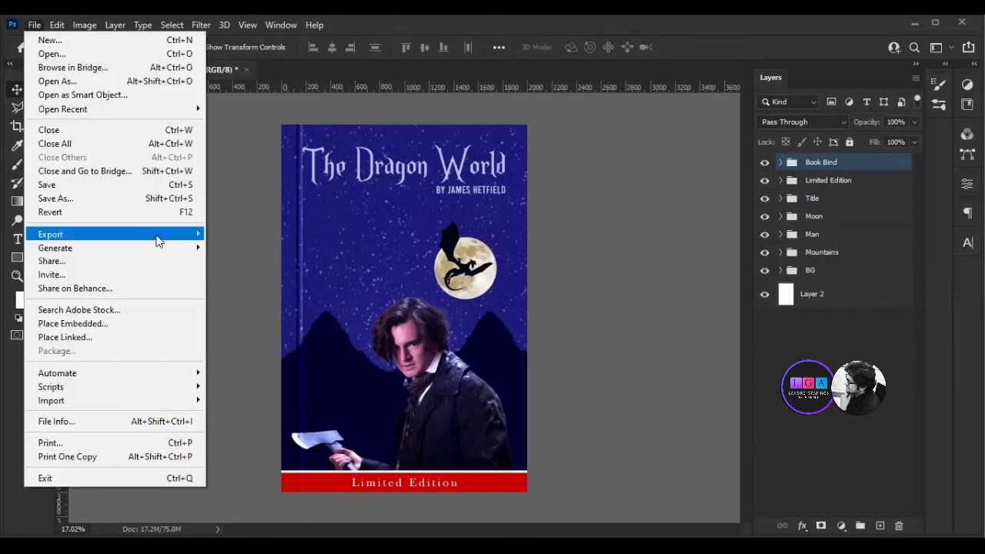